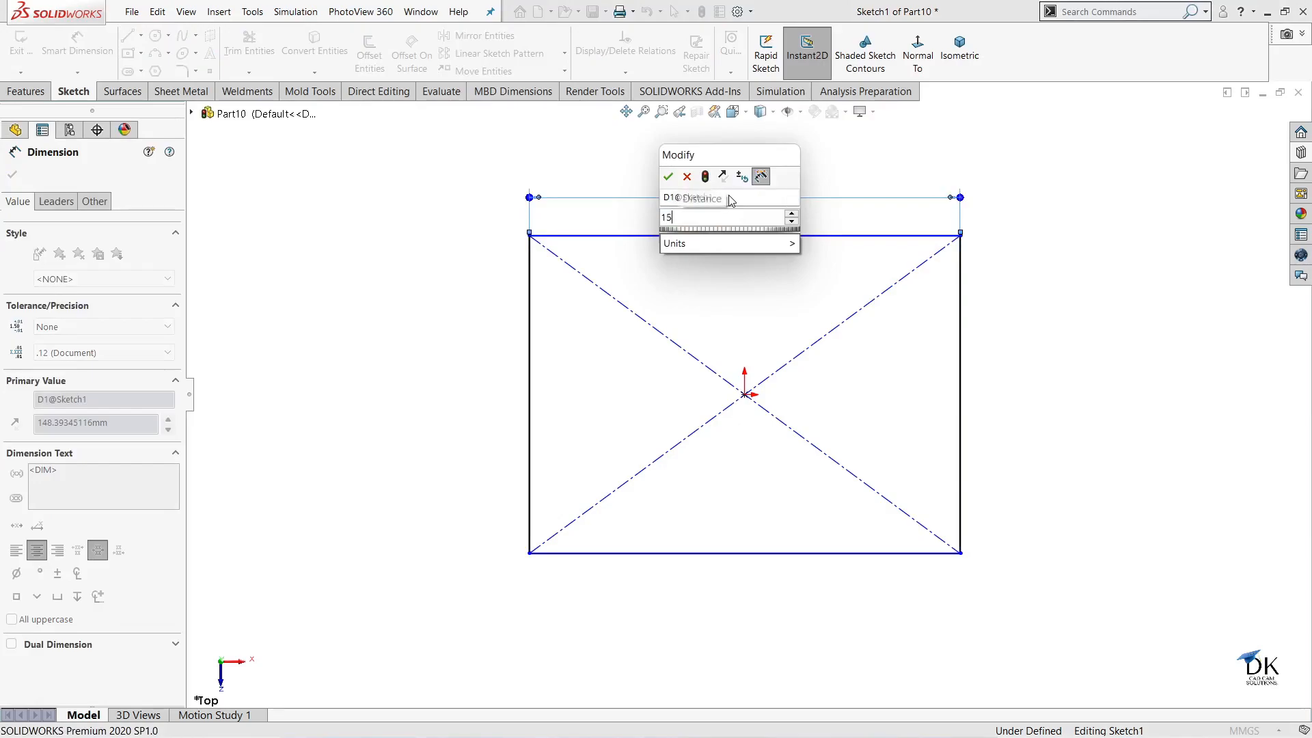
Dimension the center rectangle to 150 mm wide and 100 mm high
key(Return)
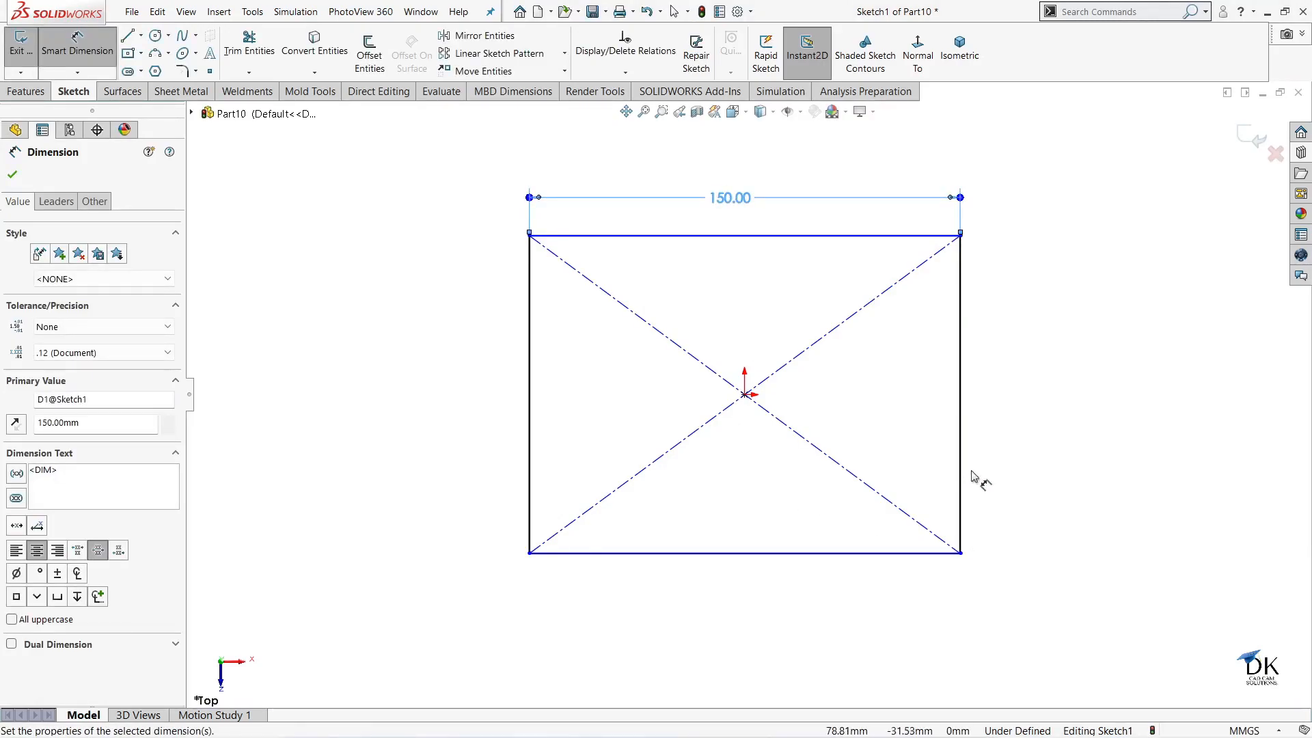
click(961, 360)
click(997, 350)
text(100)
key(Return)
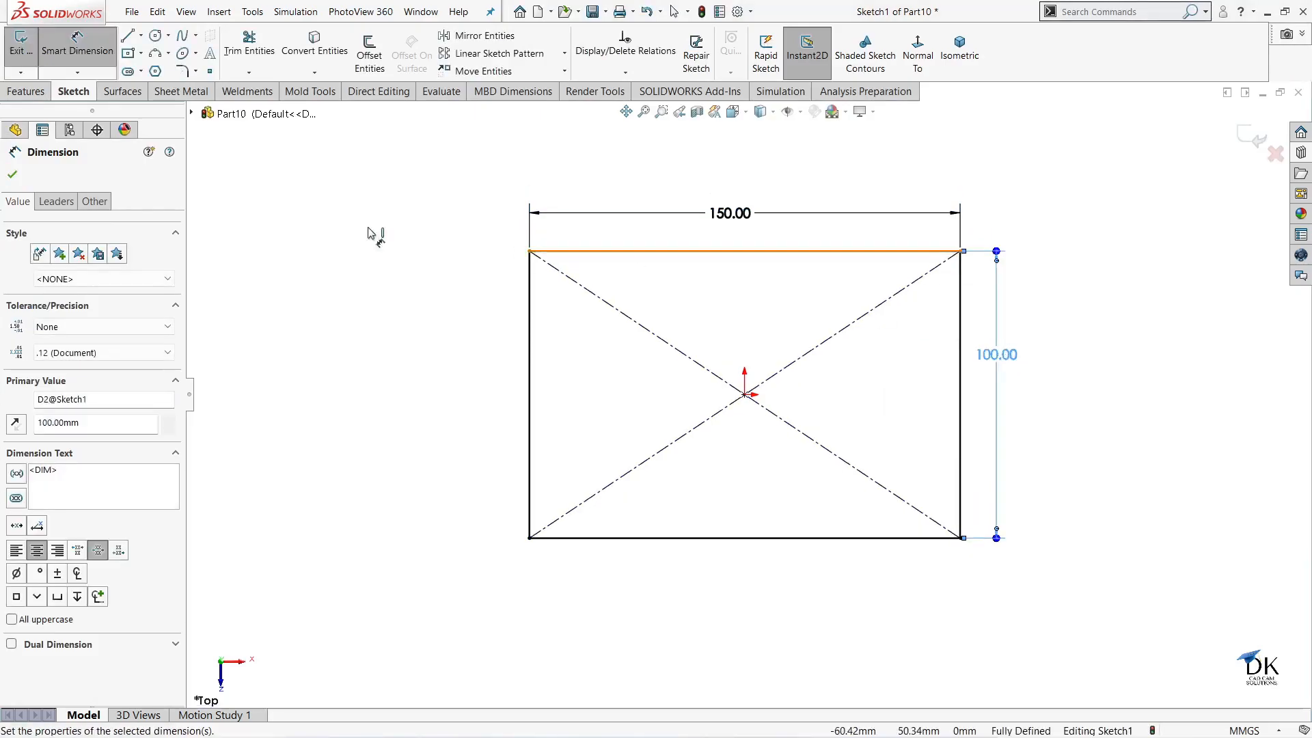
click(13, 174)
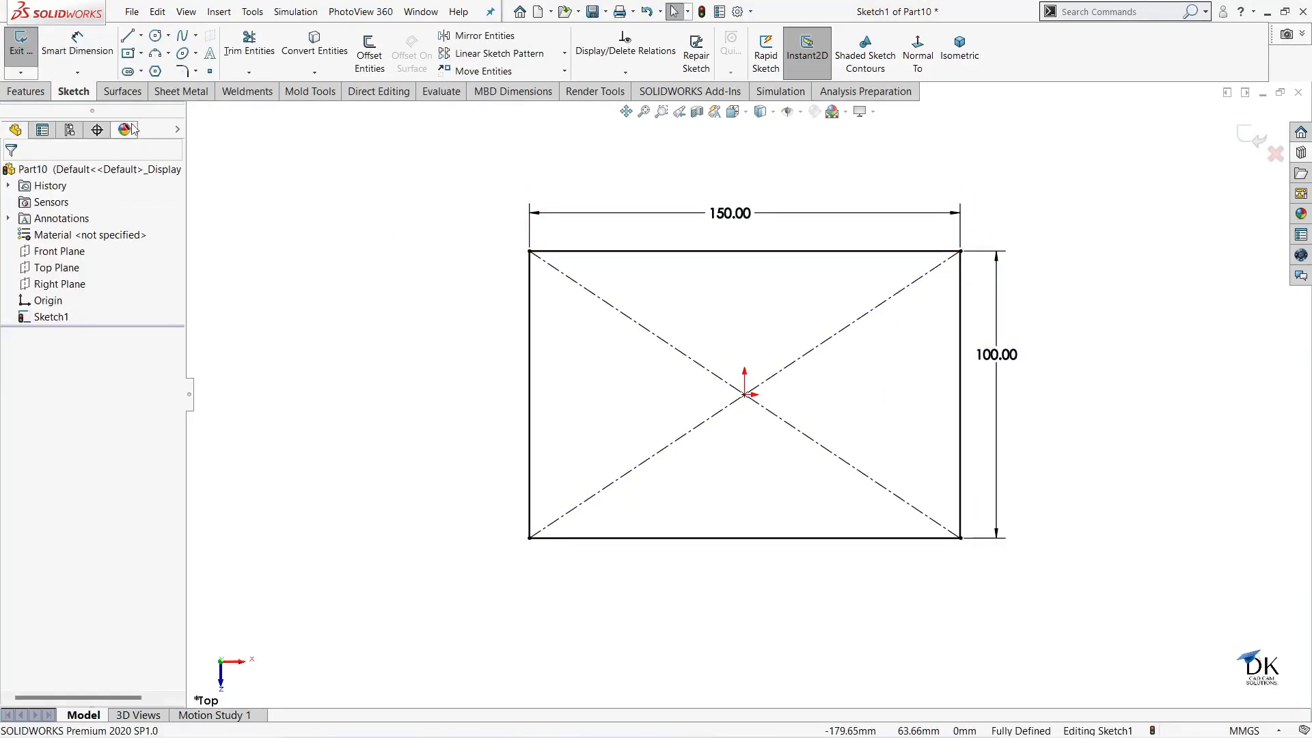
Fillet all four corners of the rectangle with a 10 mm radius sketch fillet
click(183, 70)
mouse_move(503, 229)
mouse_down()
mouse_move(632, 427)
mouse_move(1023, 615)
mouse_up()
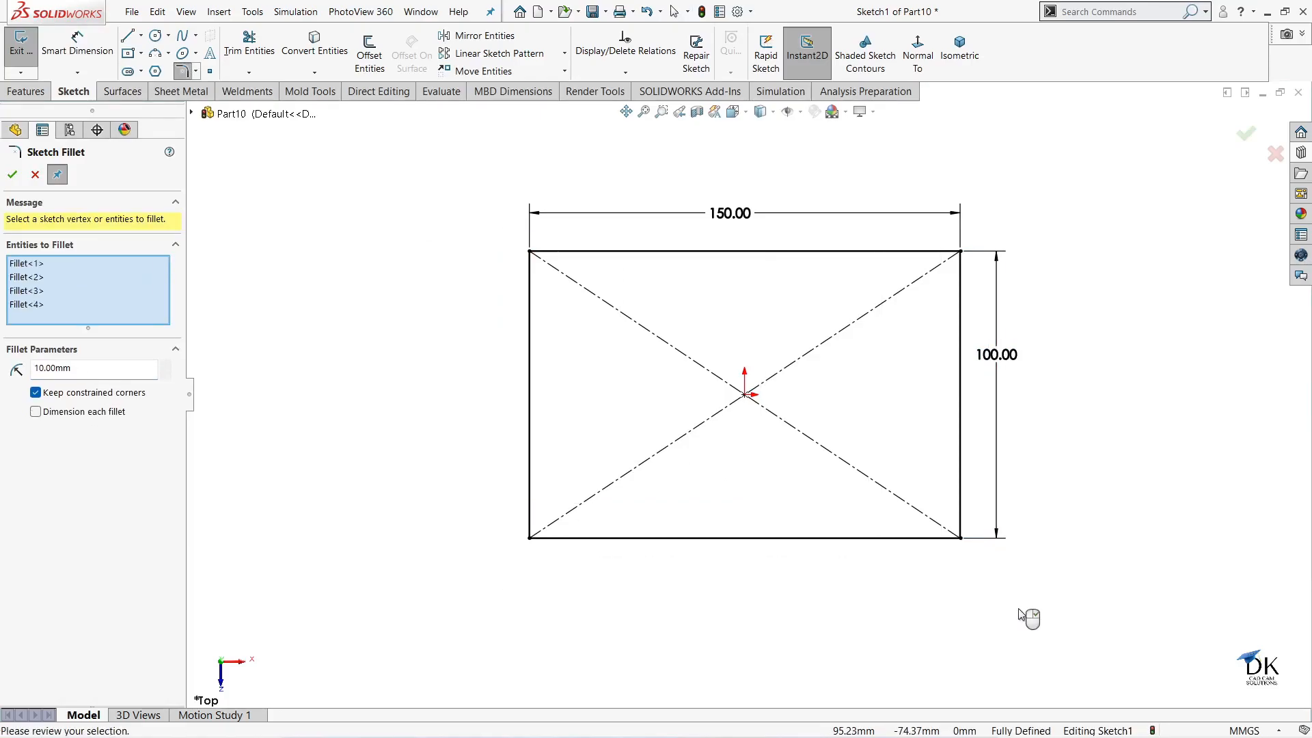
click(13, 175)
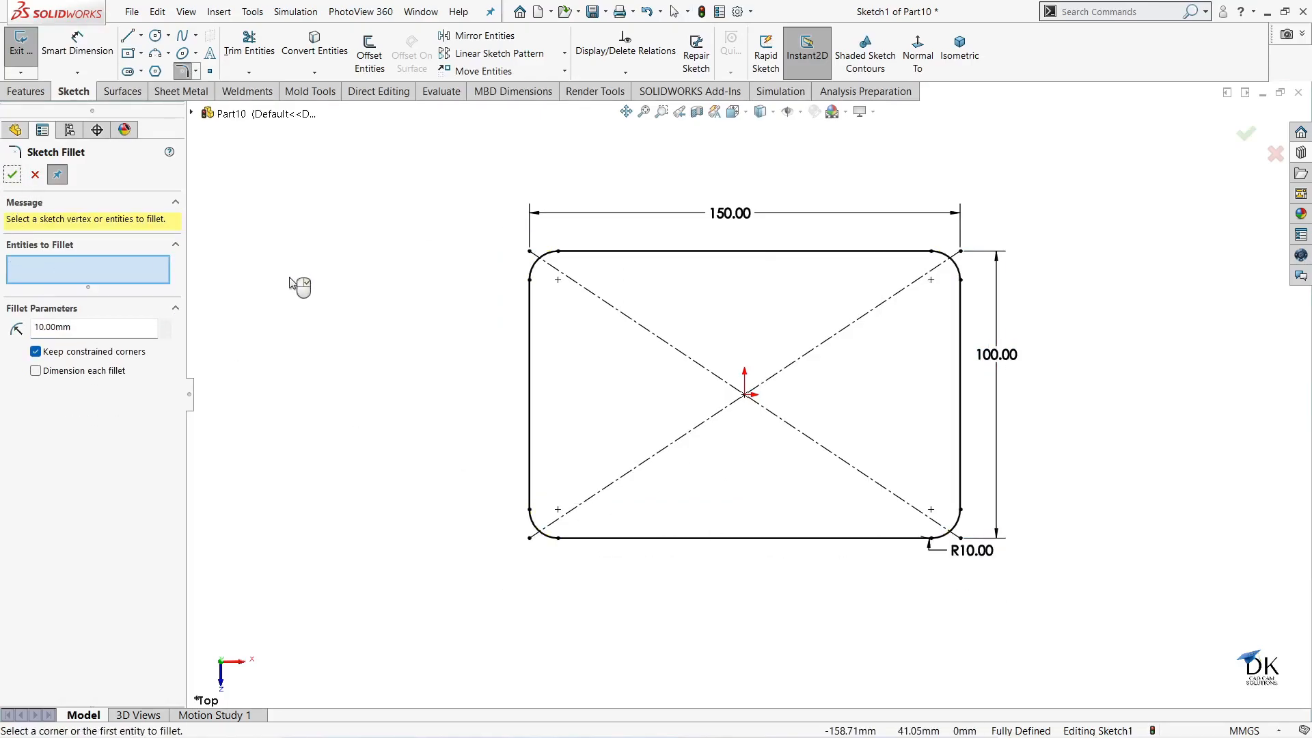
click(13, 175)
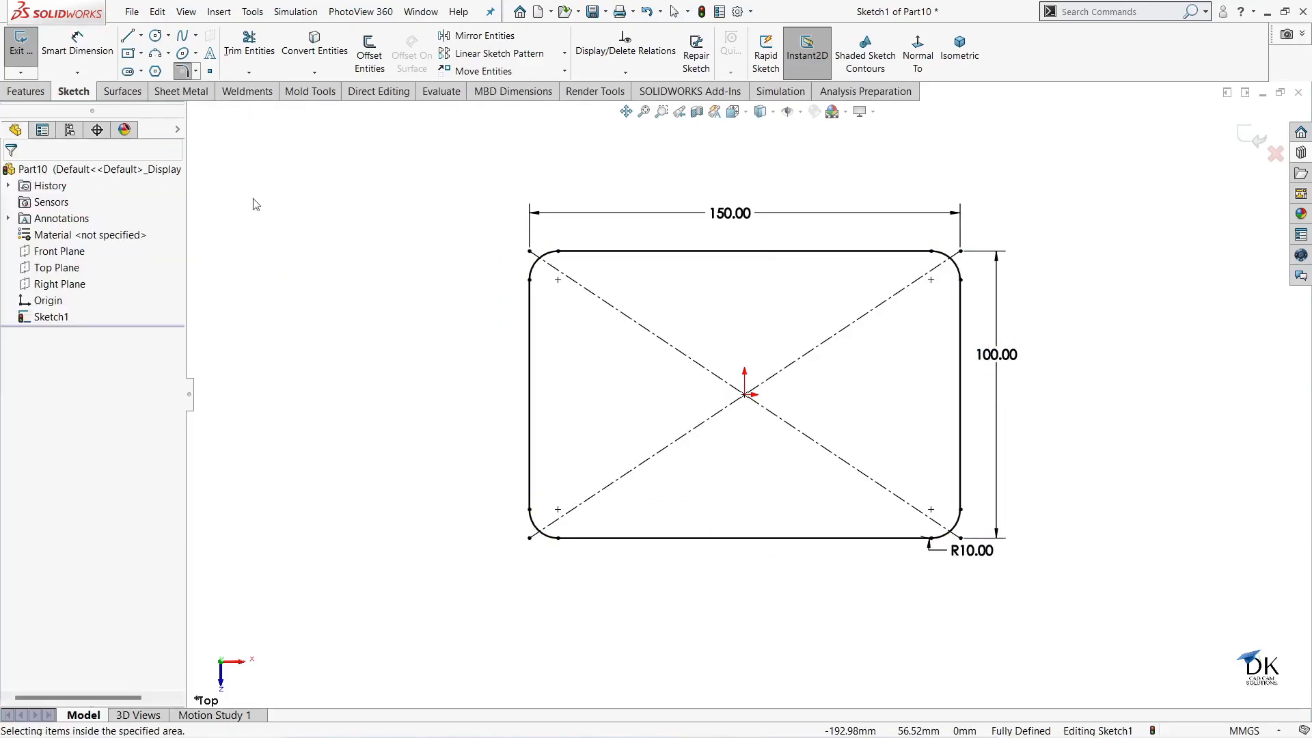
Finish the sketch and extrude the rounded rectangle as a blind boss 5 mm deep
click(1244, 140)
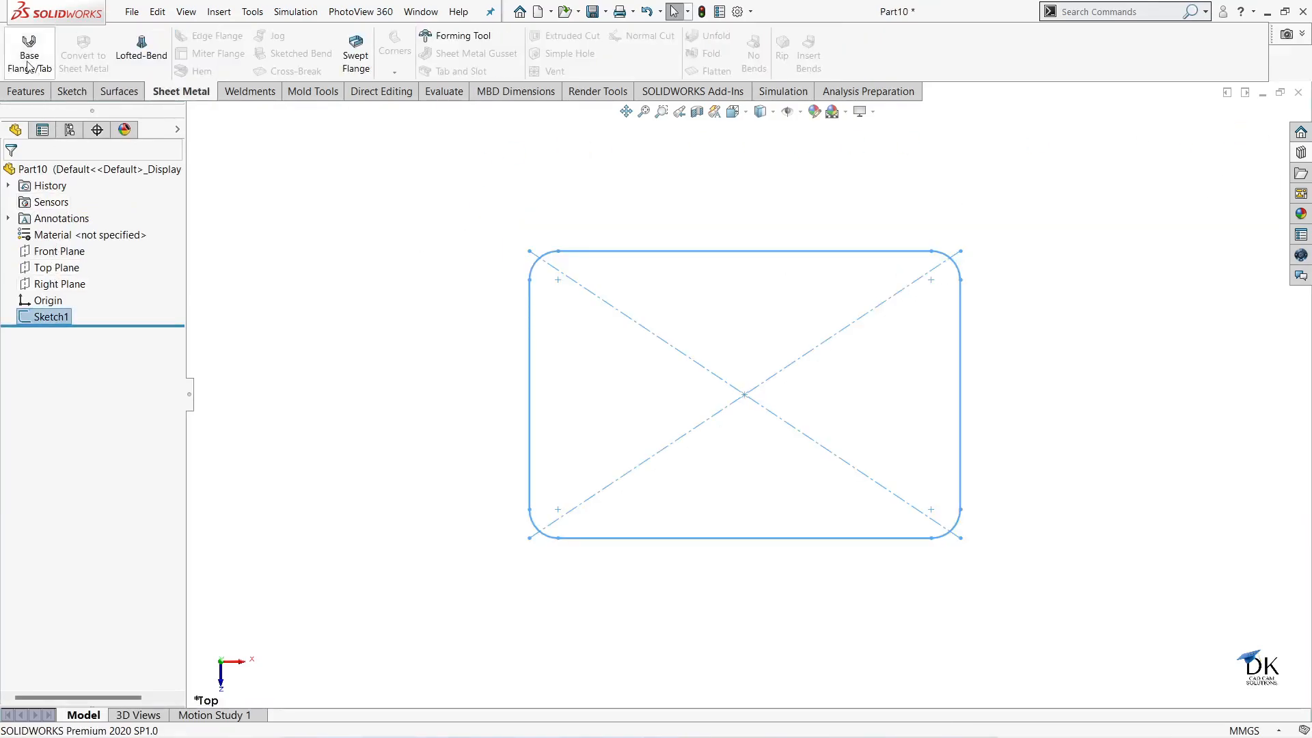
click(29, 90)
click(28, 58)
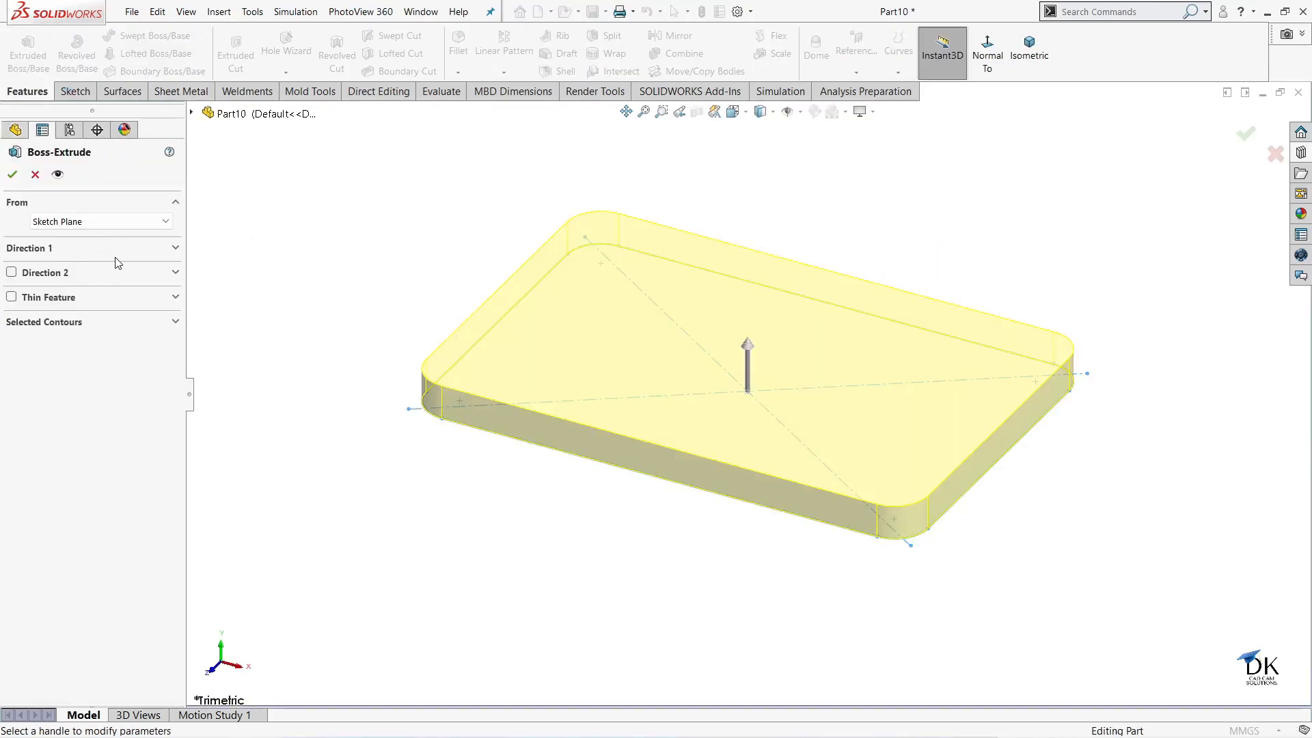
click(169, 248)
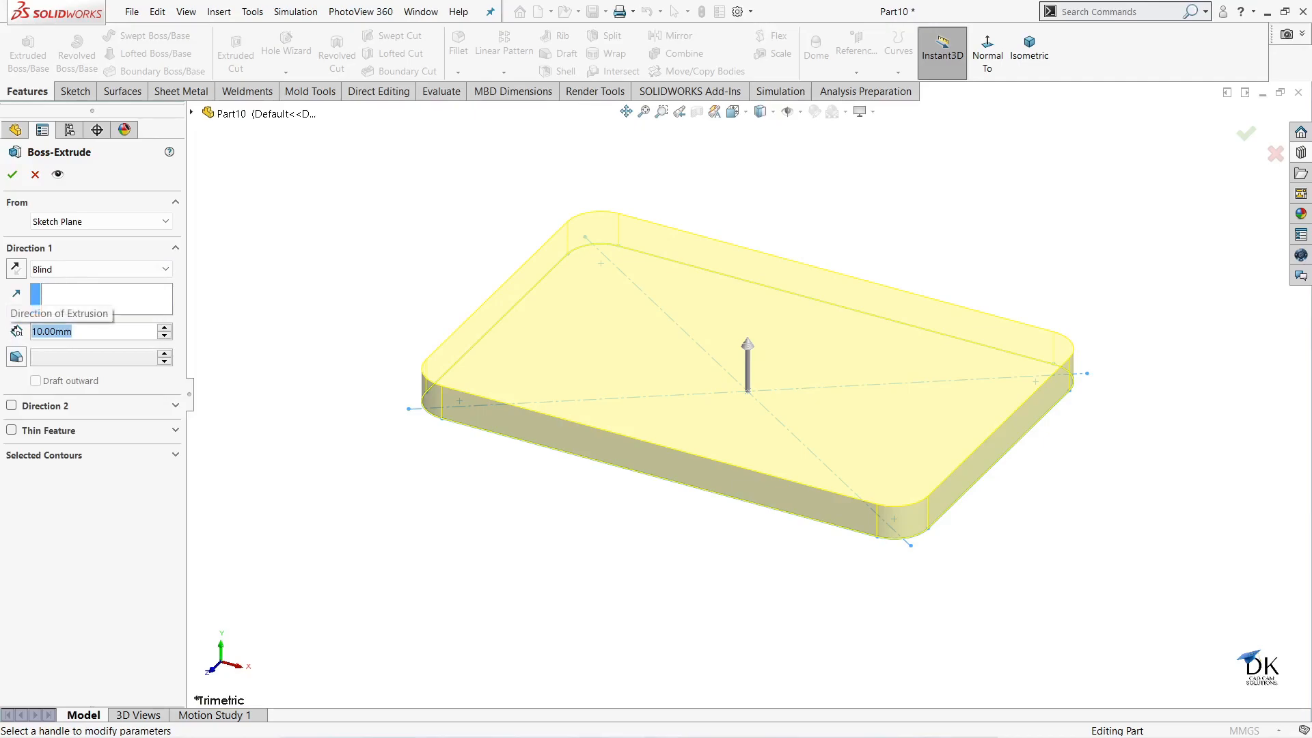
text(5)
key(Return)
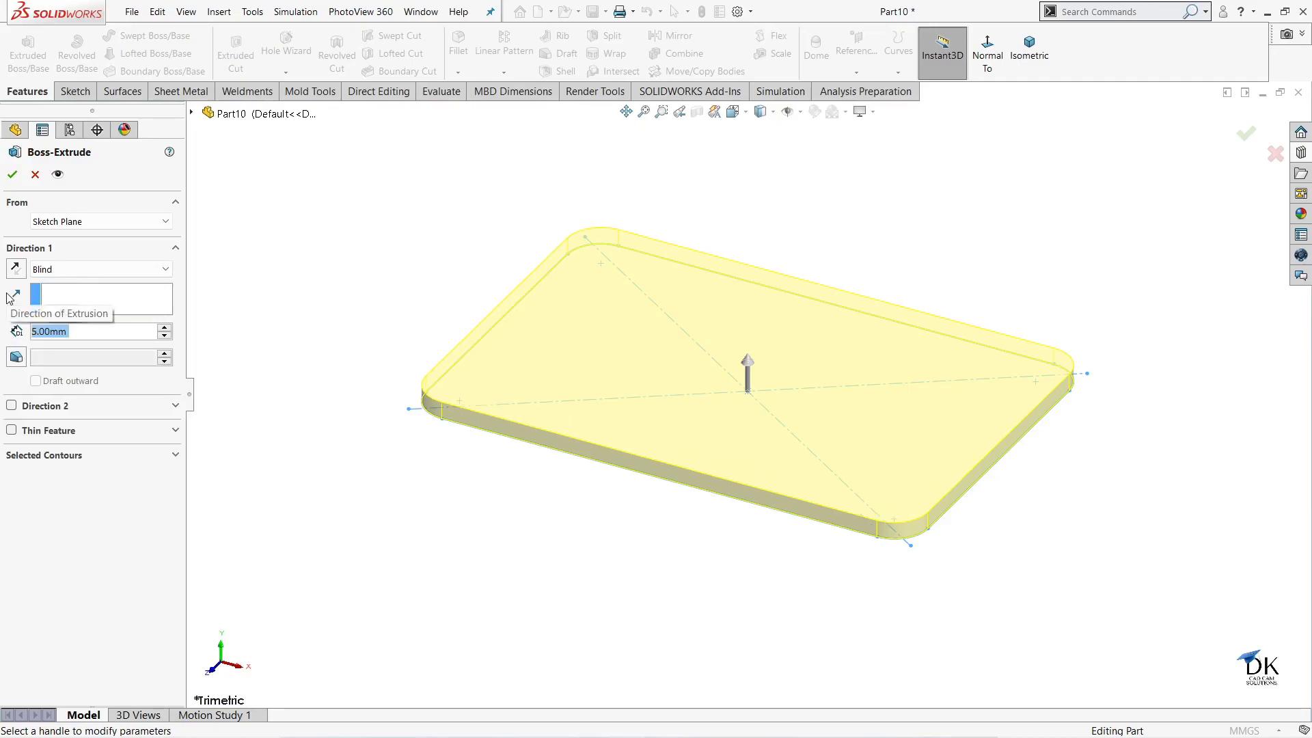
click(11, 177)
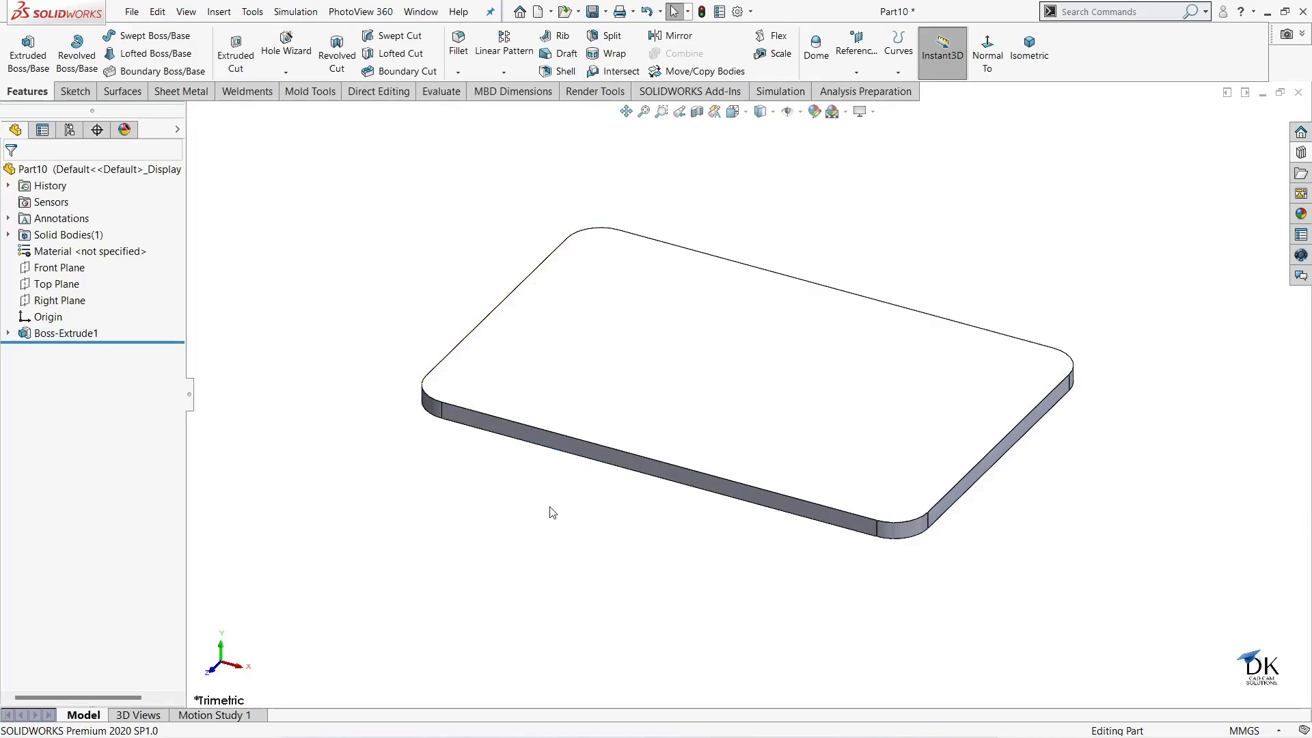
On the plate's upper face, sketch a horizontal centerpoint slot at the origin, about 69 mm between arc centers with about 13 mm end radius
middle_drag(486, 518, 524, 617)
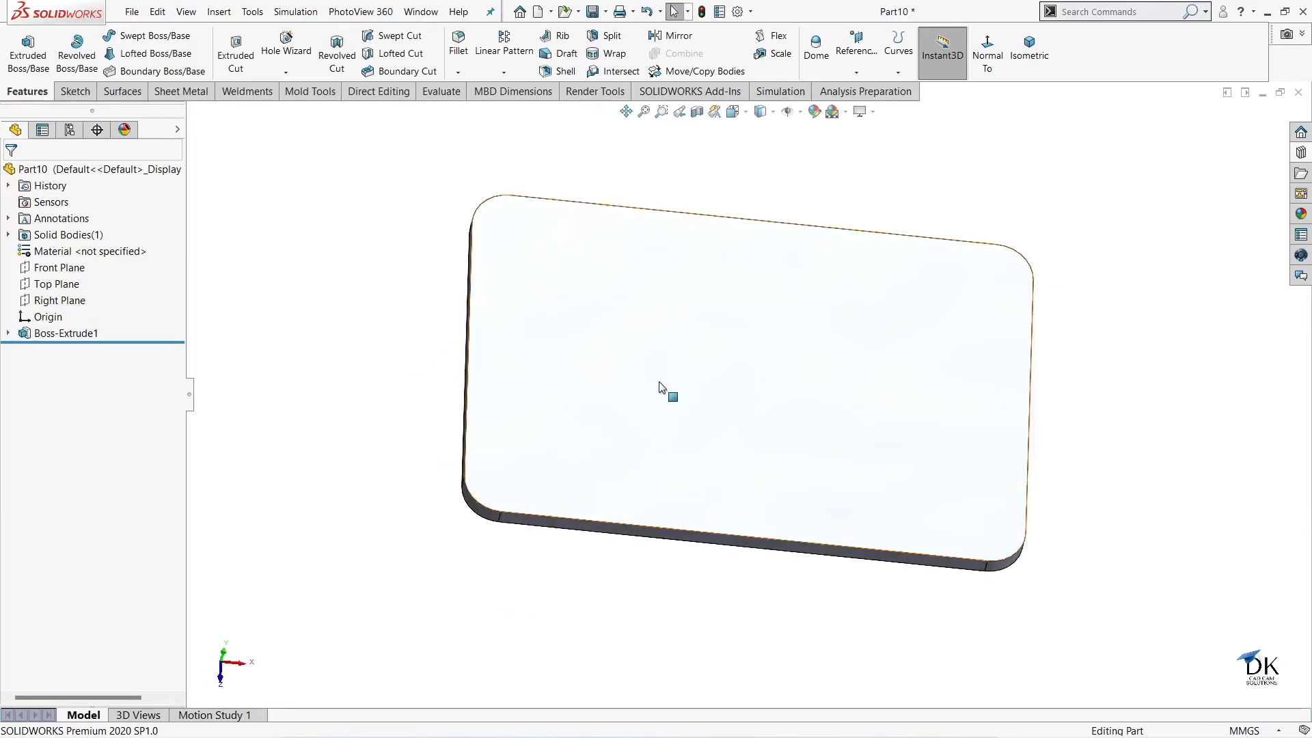
click(659, 384)
click(723, 338)
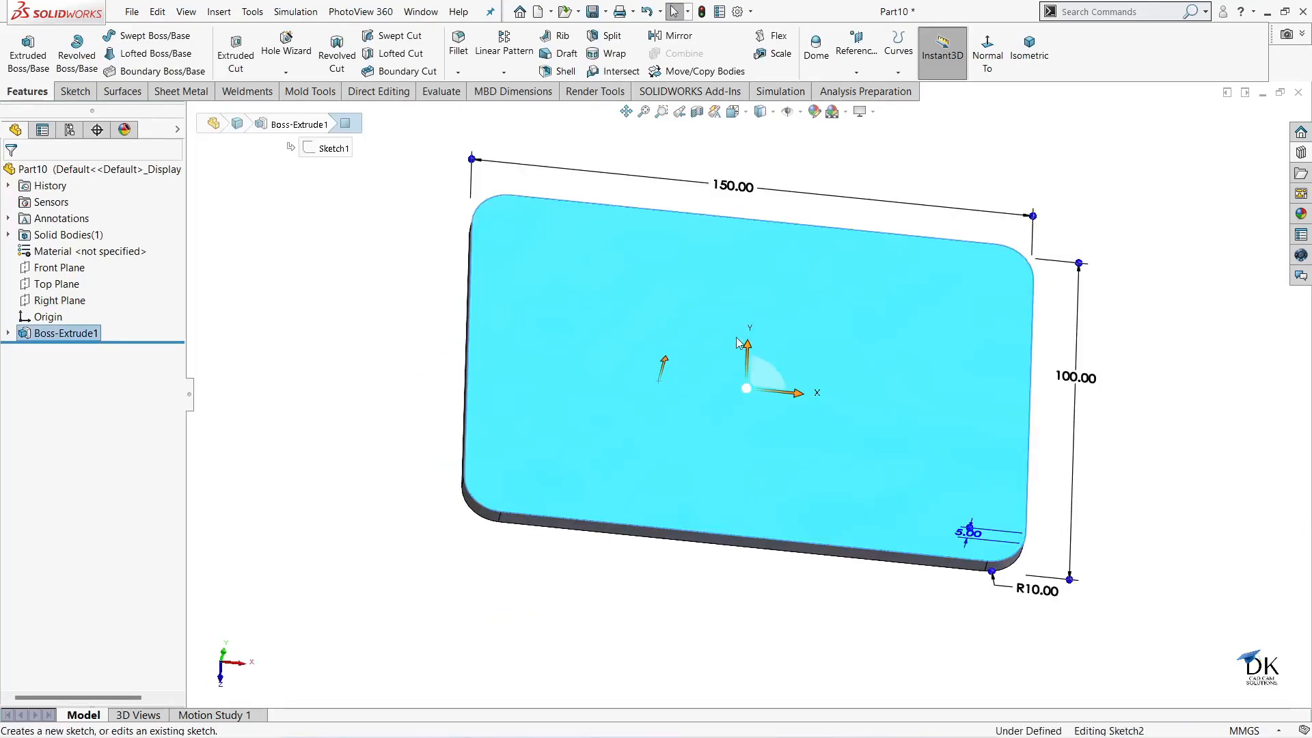
click(917, 51)
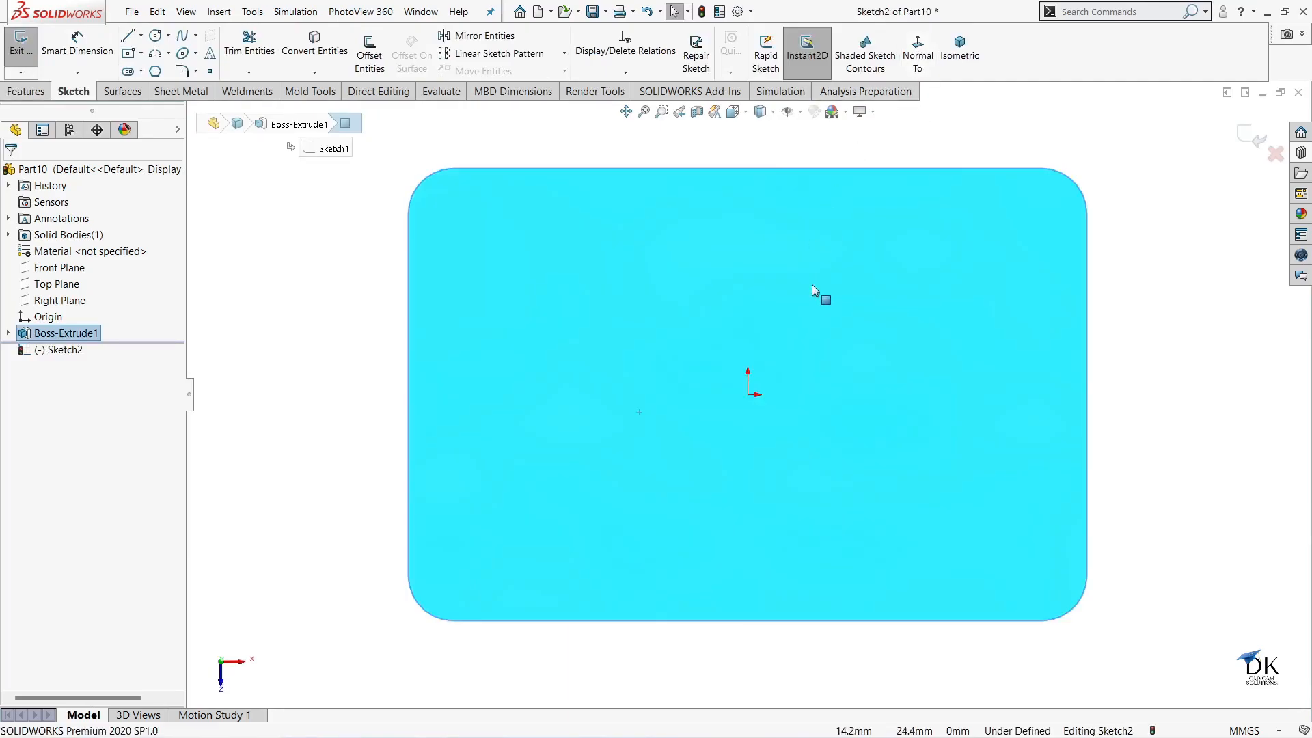
click(129, 71)
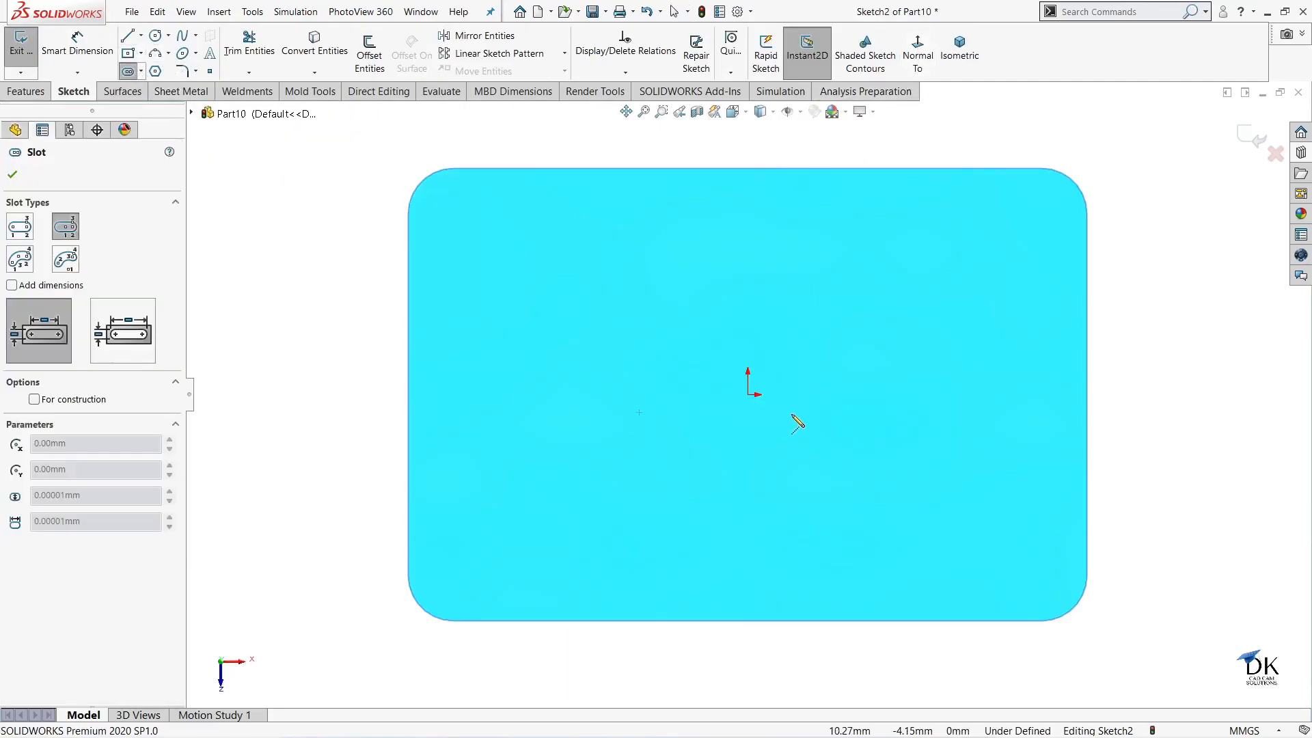
click(747, 395)
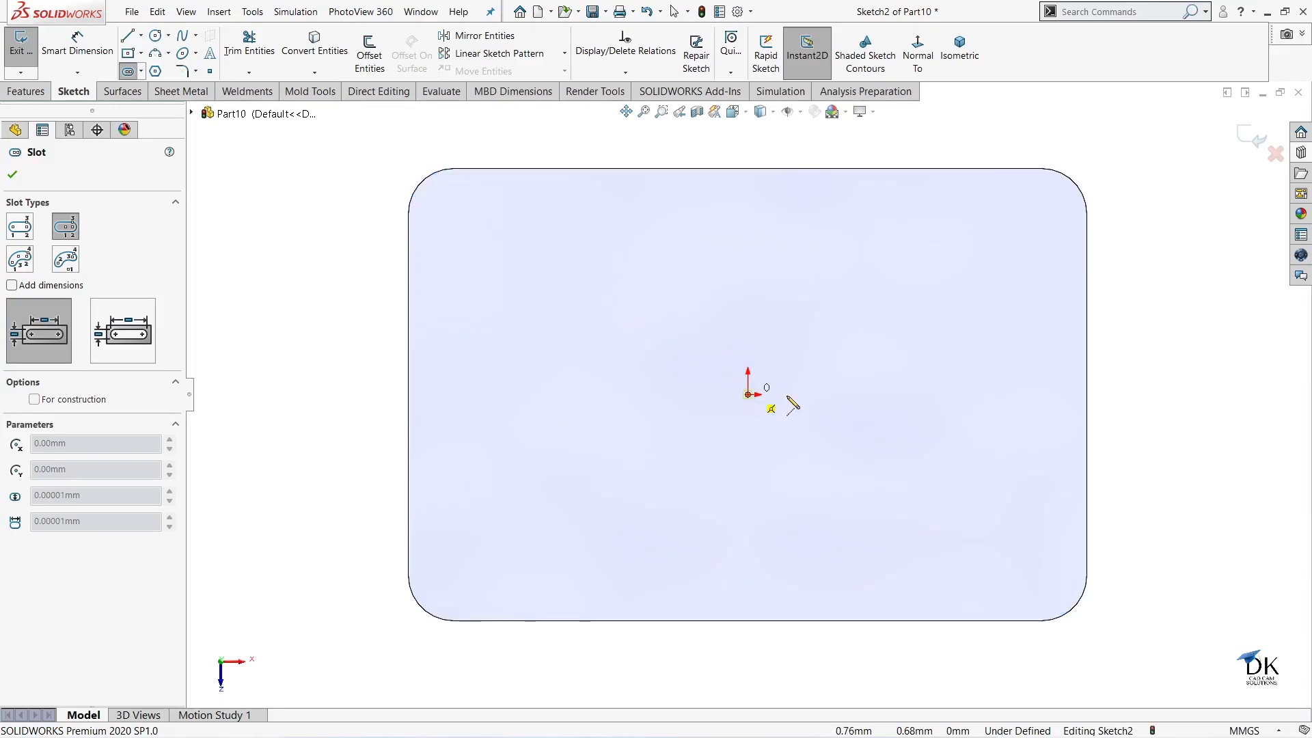
click(904, 395)
click(904, 338)
Dimension the slot to 30 mm between arc centers with a 25 mm end radius
click(80, 50)
click(764, 395)
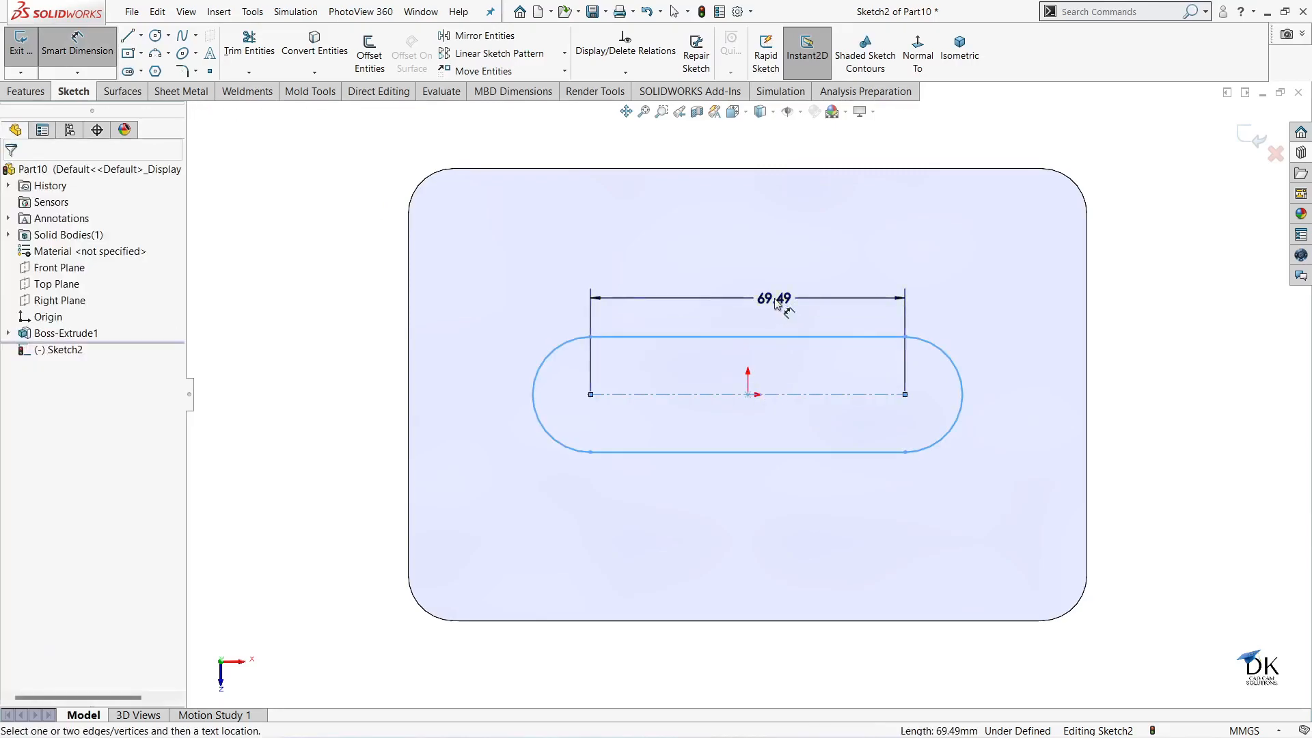
click(776, 299)
text(30)
key(Return)
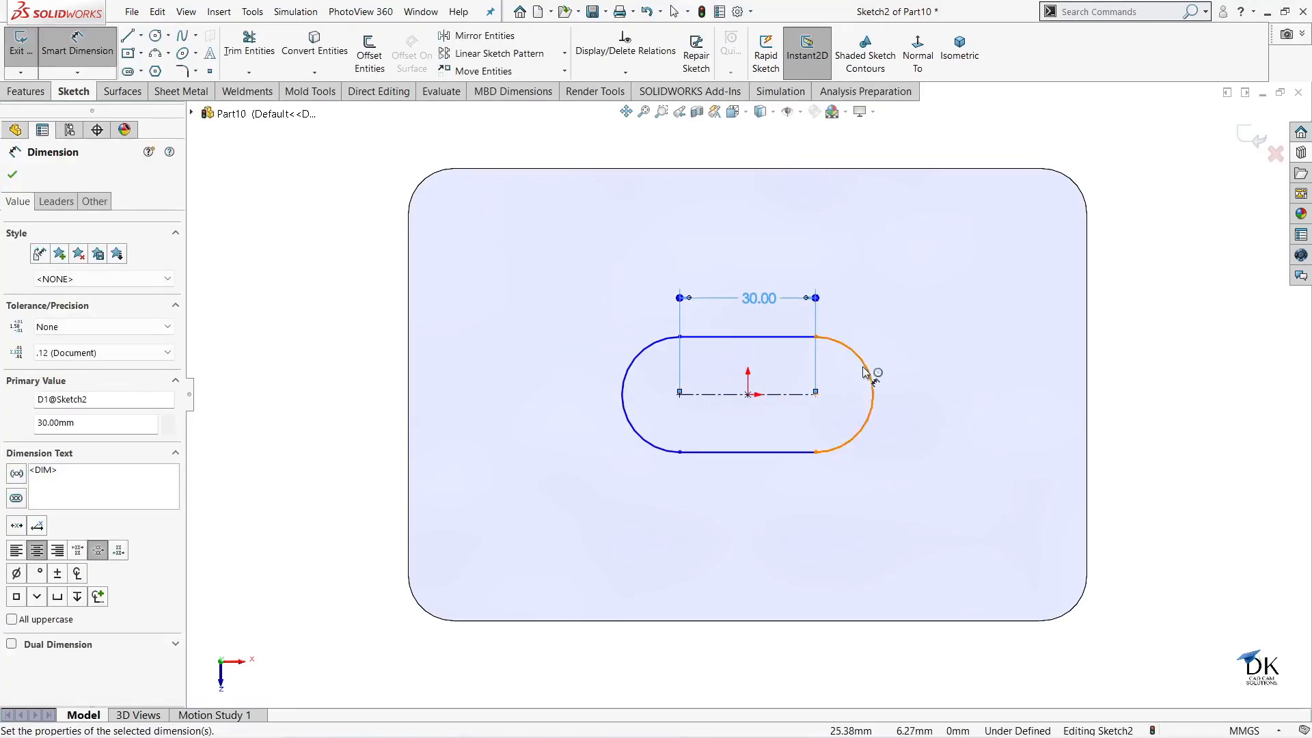
click(870, 372)
click(890, 347)
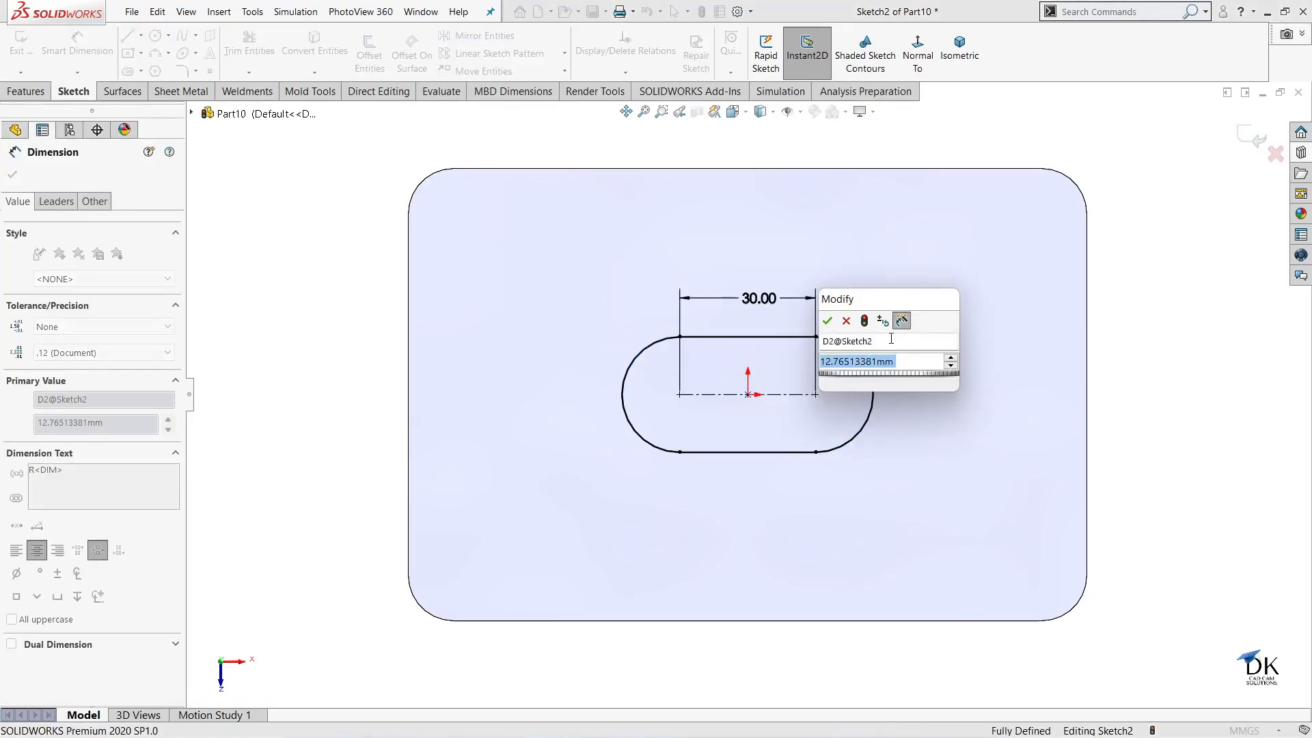
text(25)
key(Return)
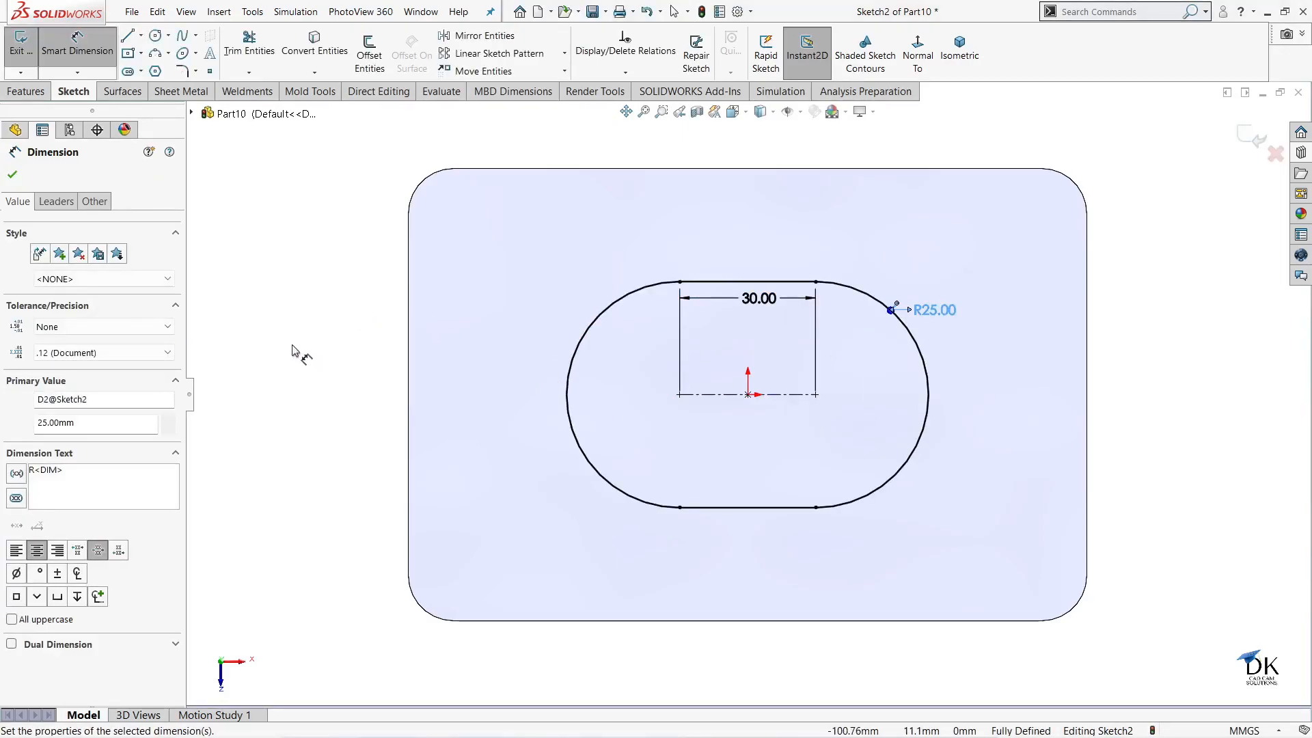
click(11, 176)
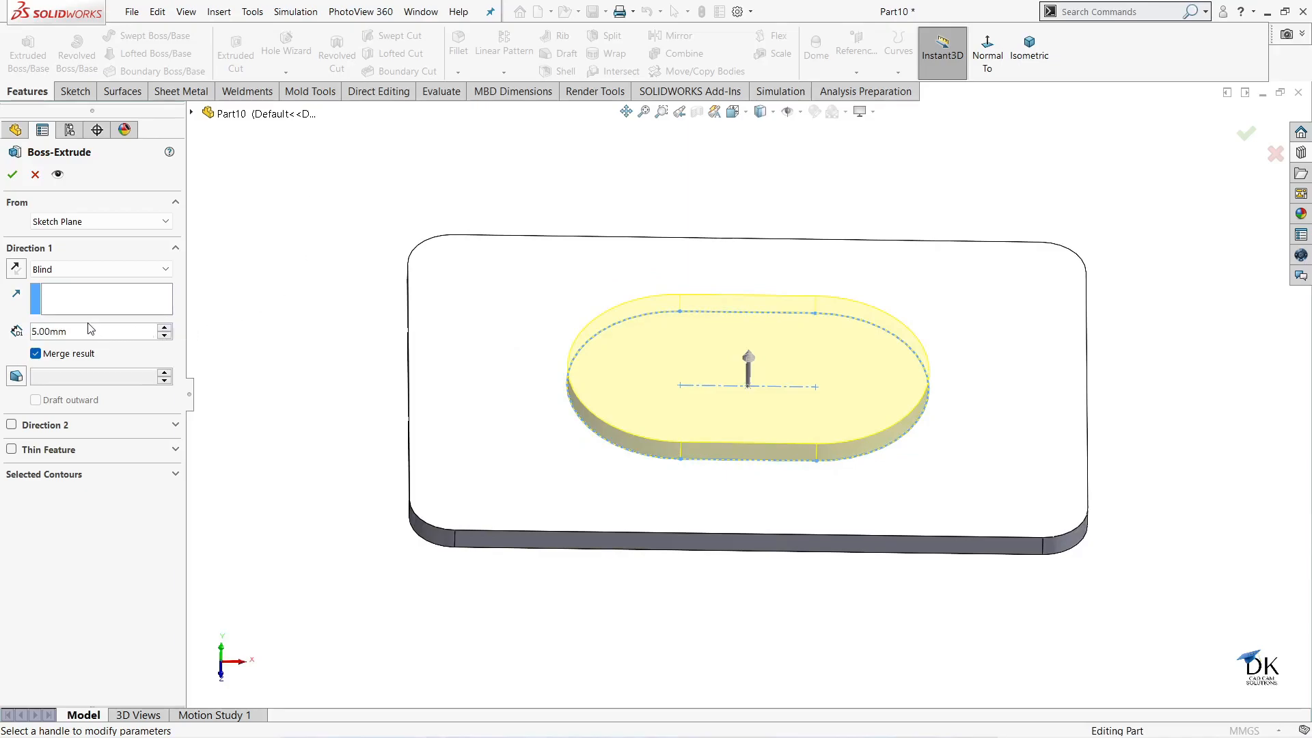
Extrude the slot profile upward as a 25 mm blind boss merged with the plate
text(2)
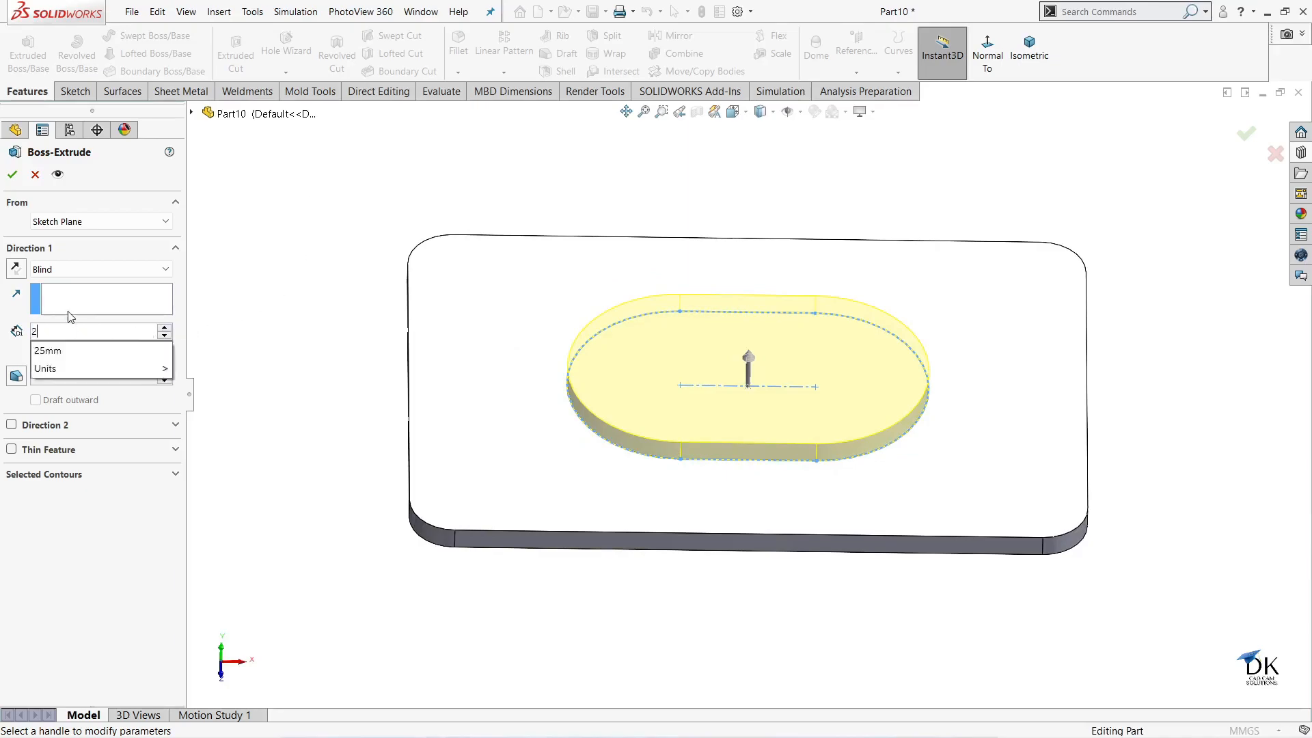
text(5)
key(Return)
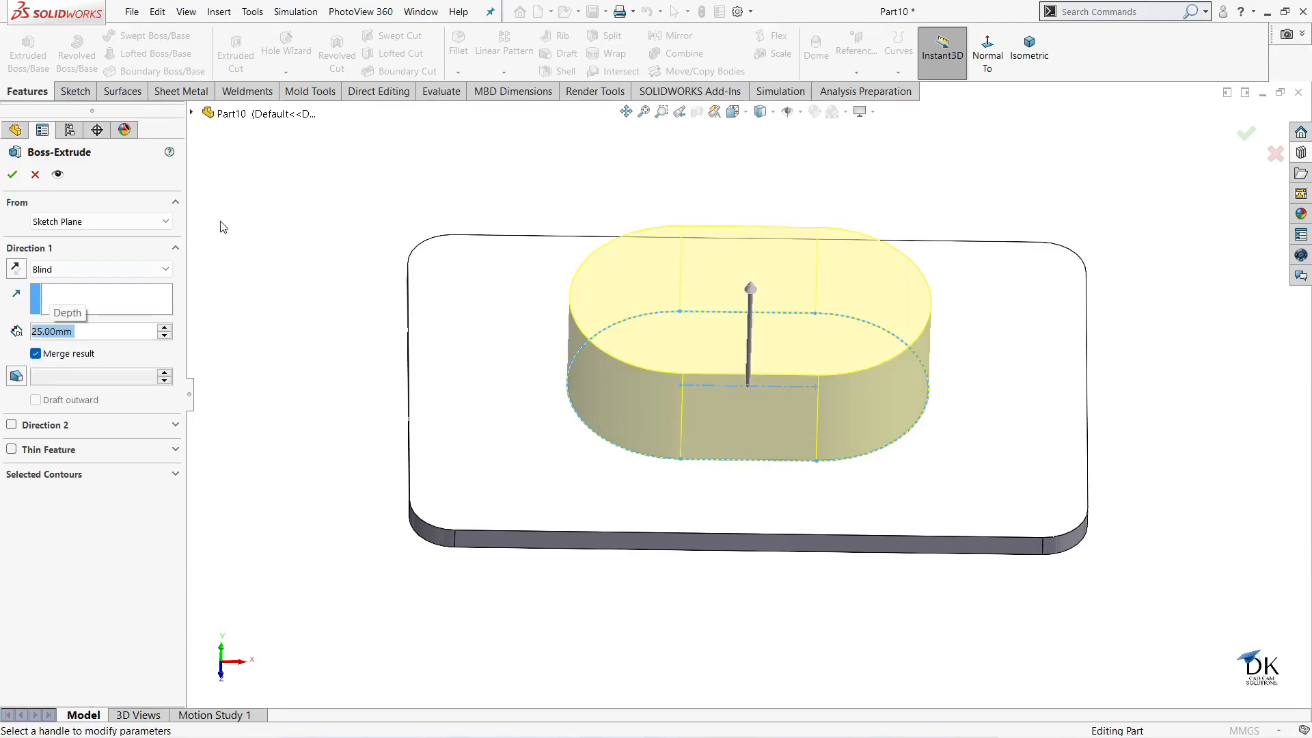
click(13, 174)
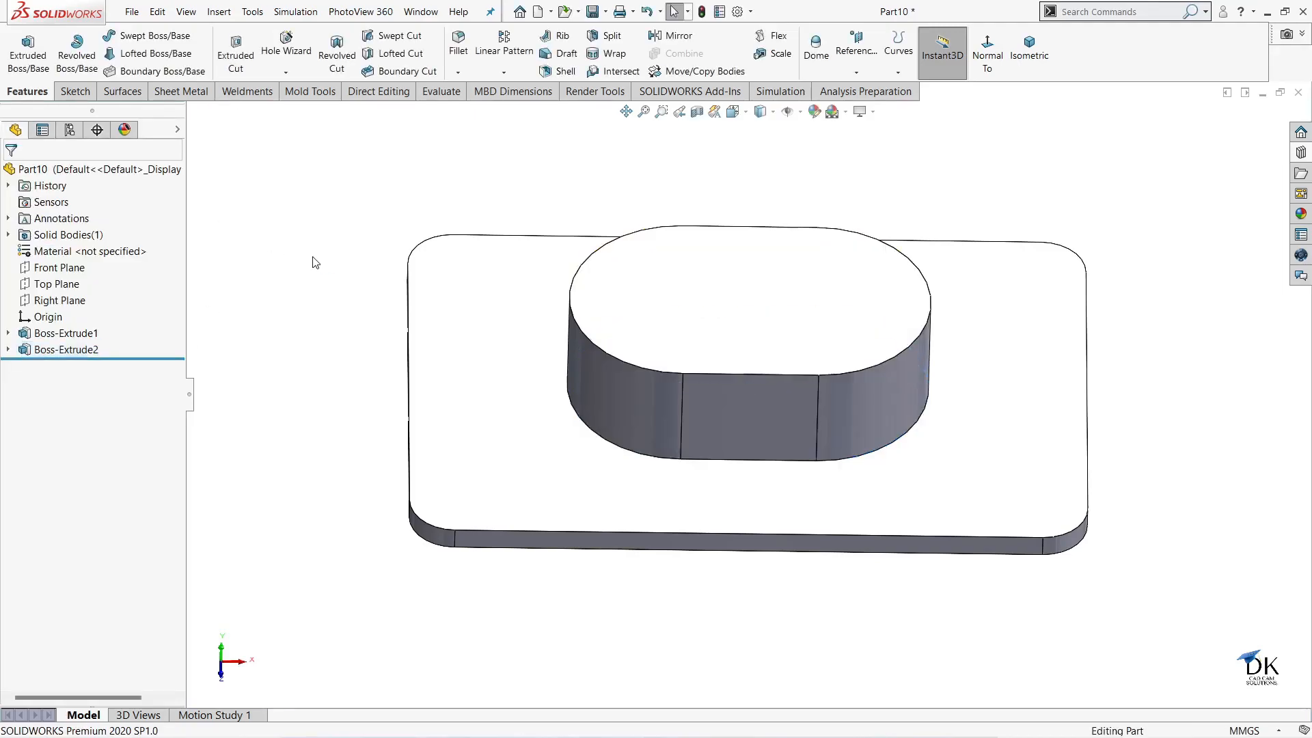
On the slot boss's top face, sketch two circles at the end-arc centers, with radii of about 8.8 mm on the left and 7.6 mm on the right
click(714, 304)
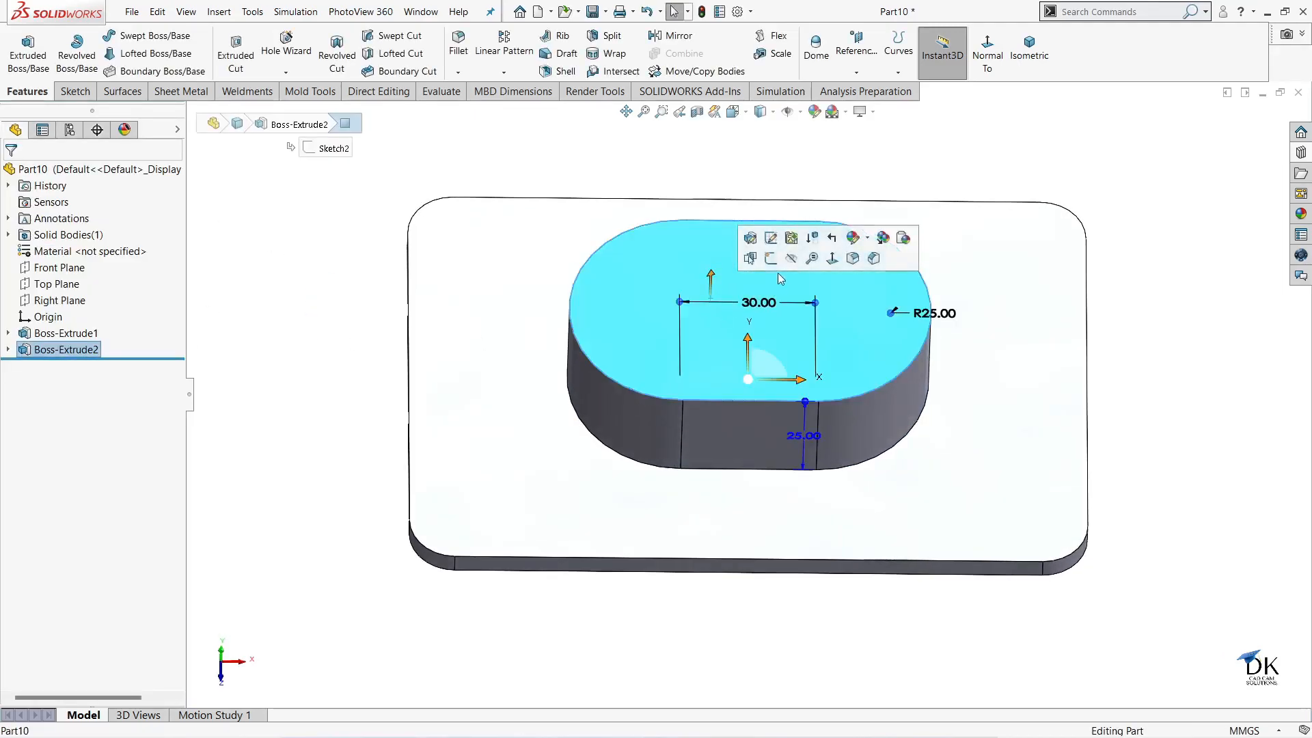
click(775, 261)
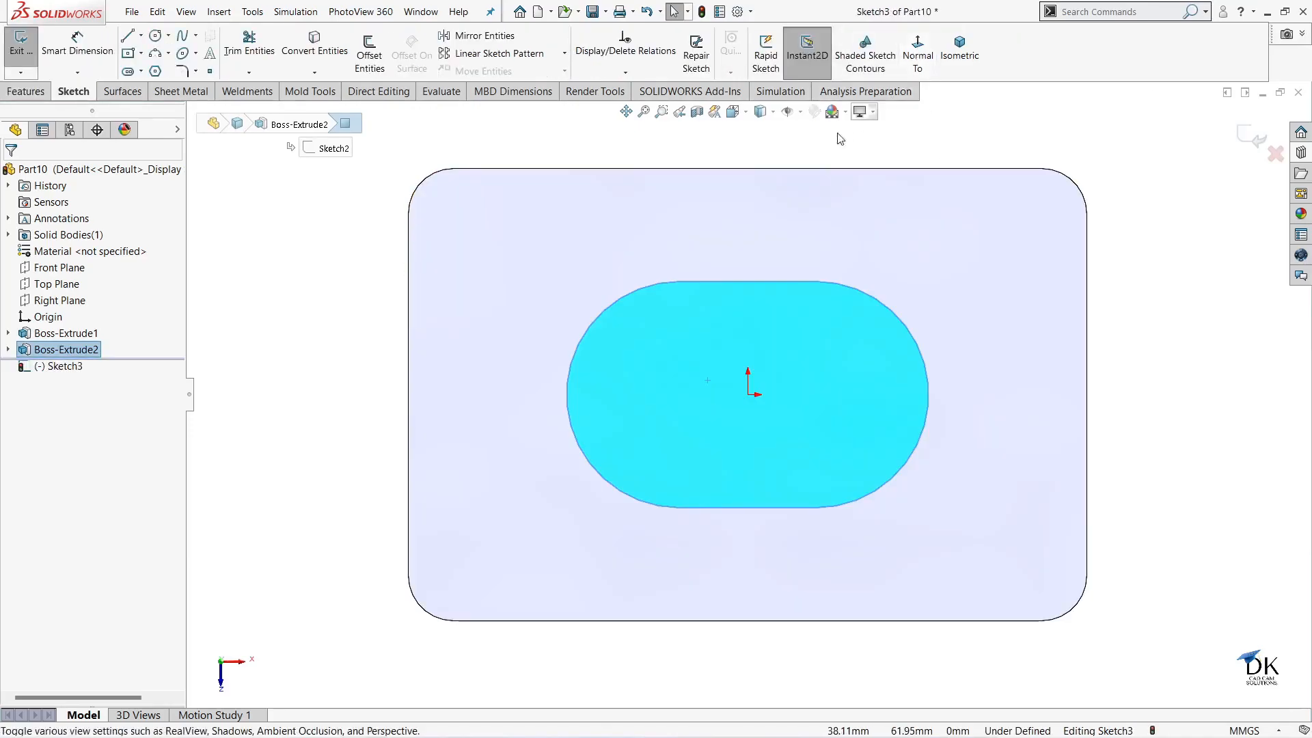
click(157, 37)
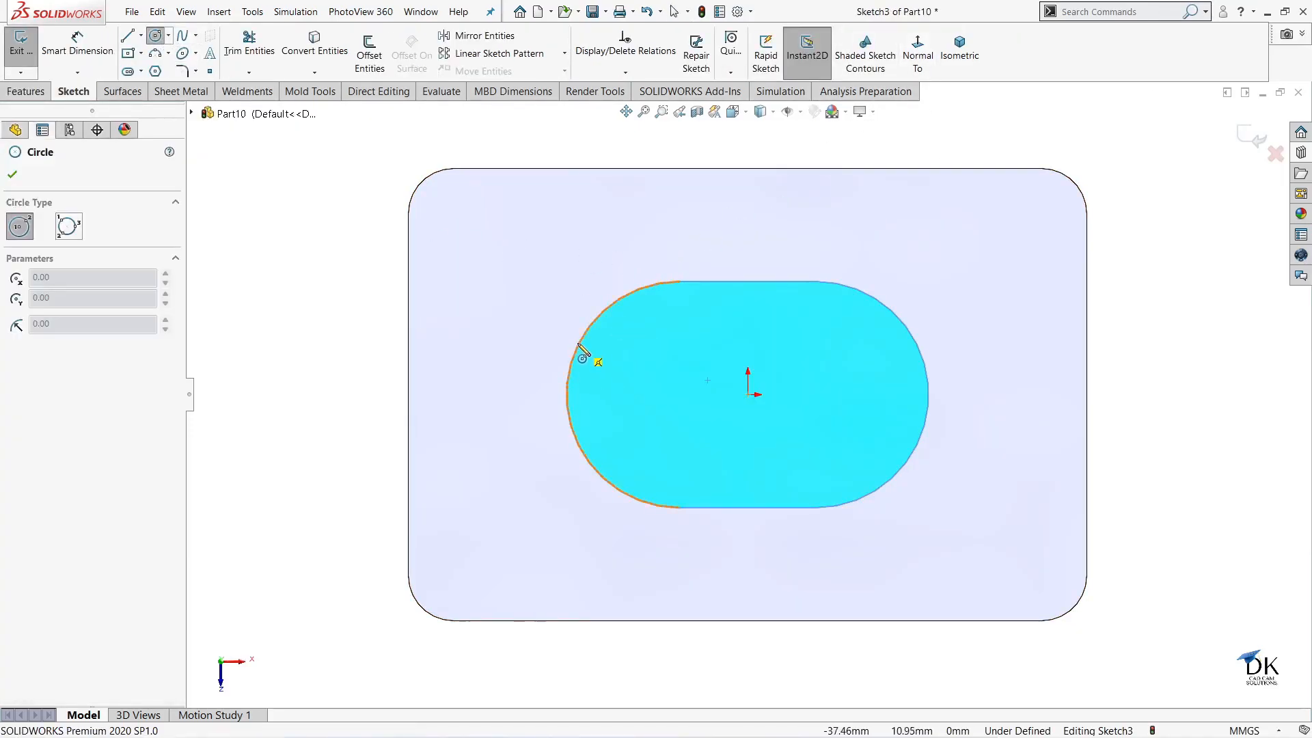
click(680, 395)
click(711, 421)
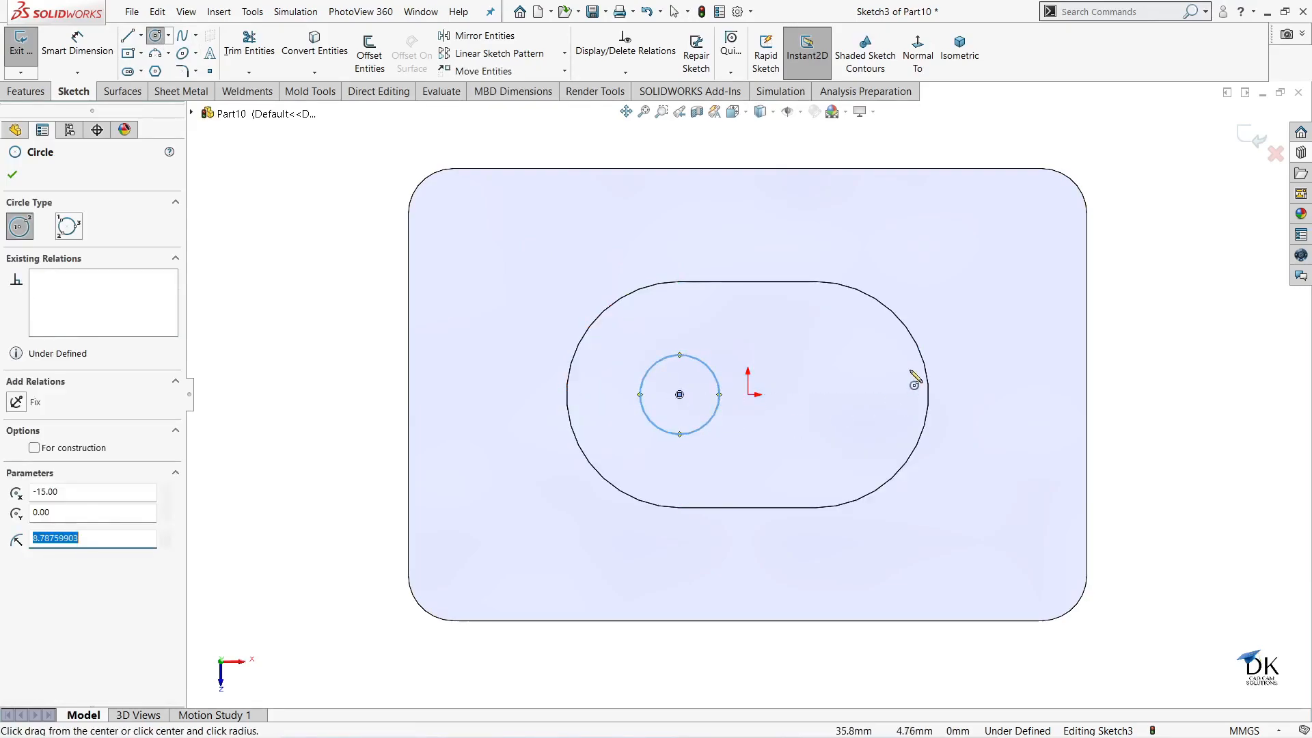
click(815, 395)
click(833, 427)
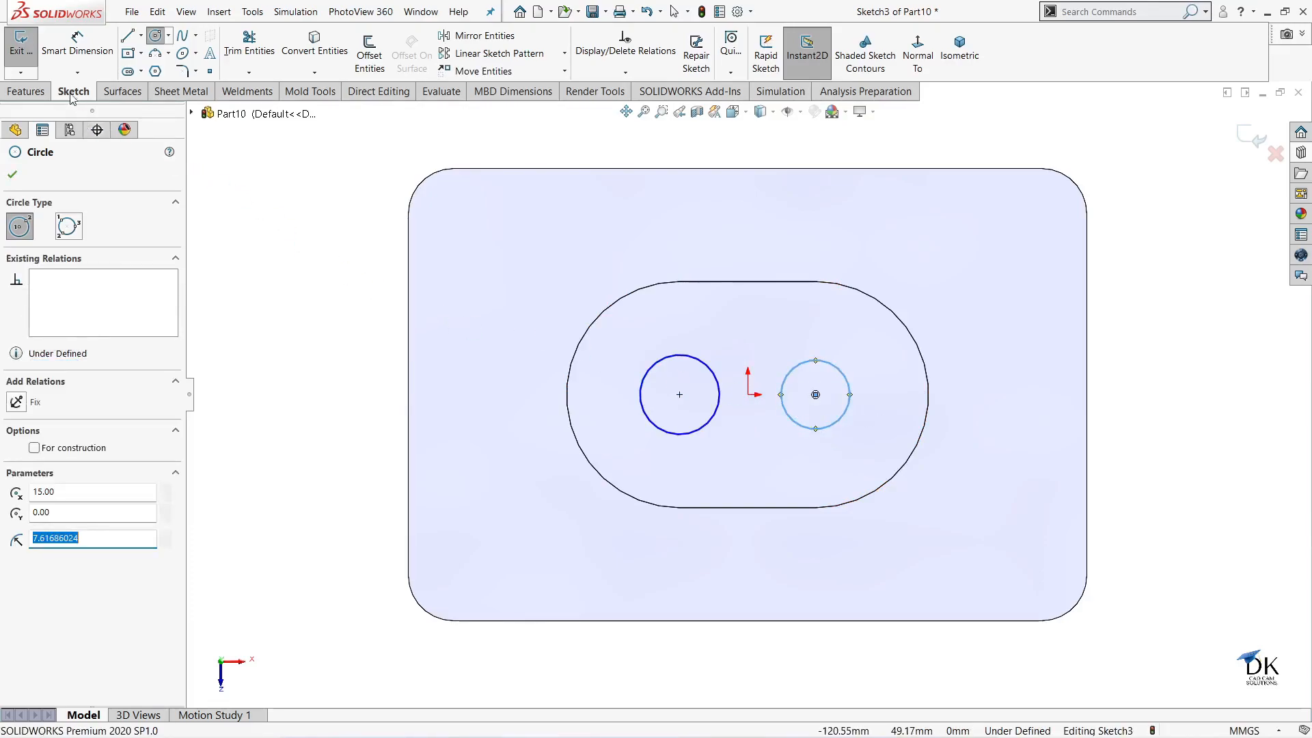
key(Escape)
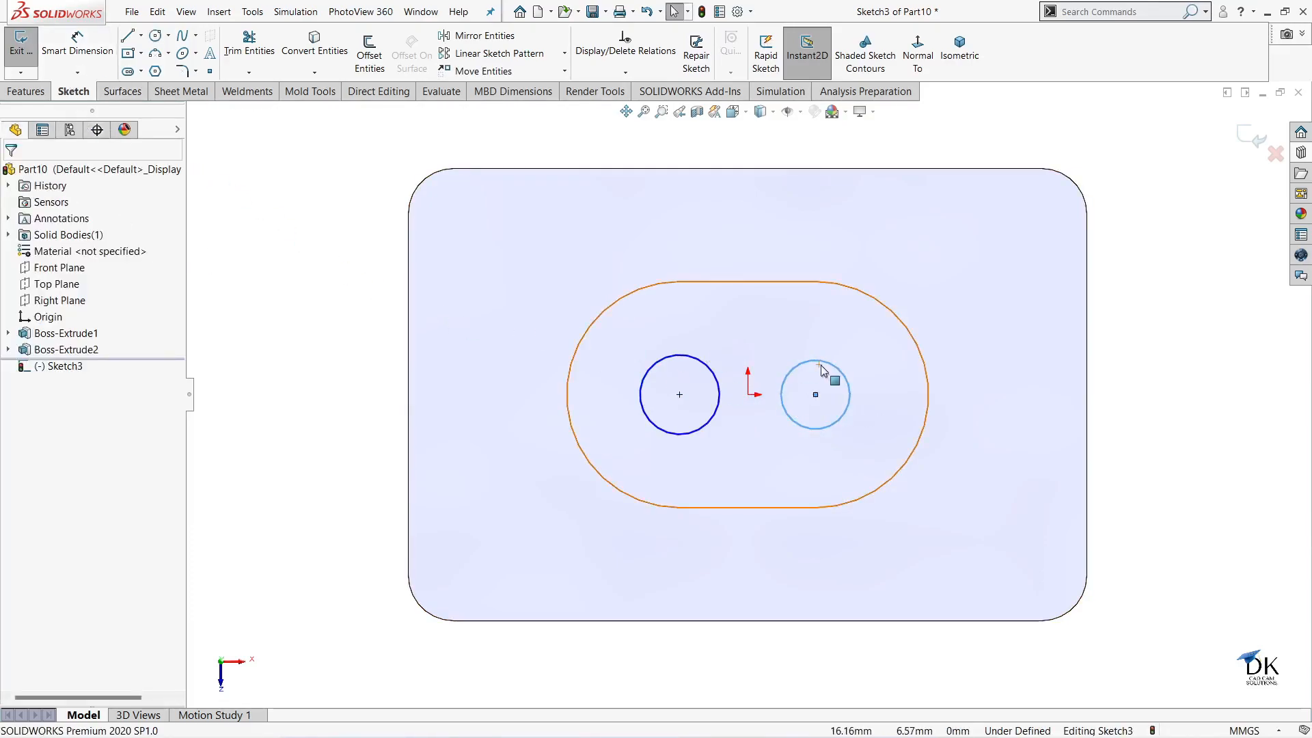
Add an Equal relation between the two circles on the boss's top face
click(660, 365)
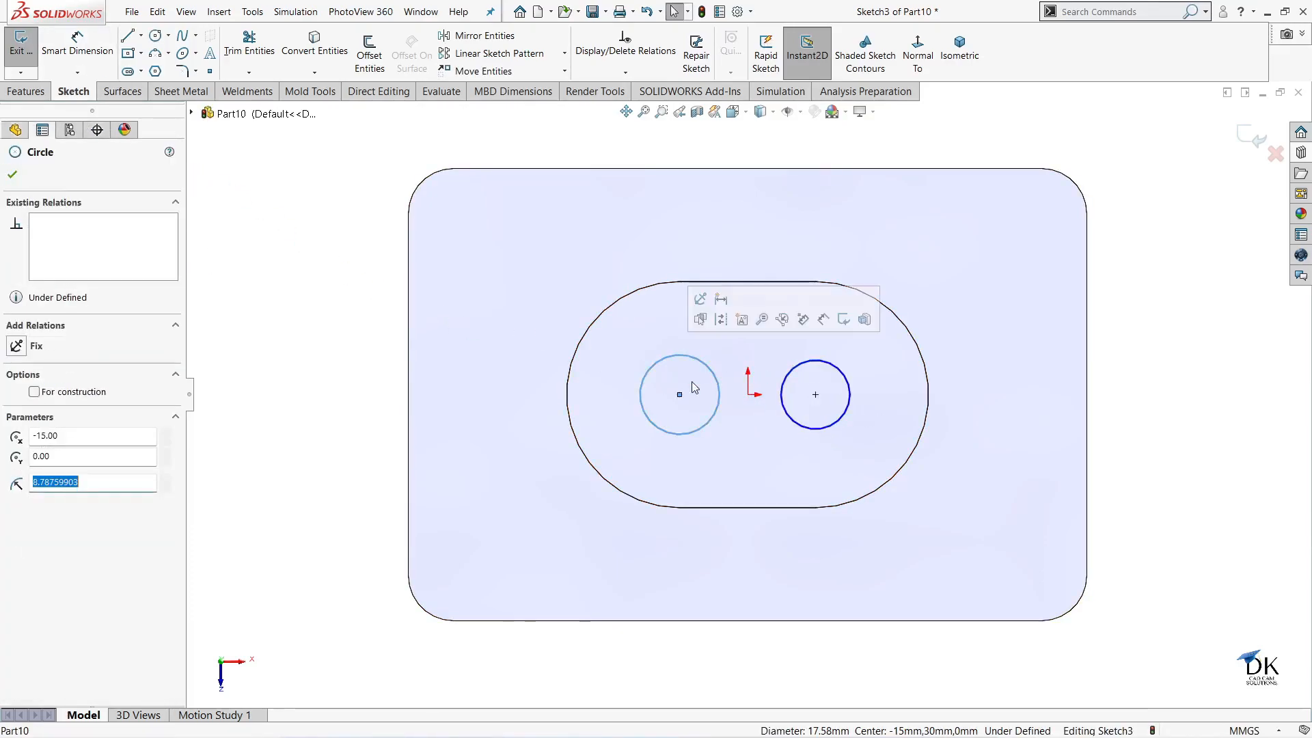
ctrl+click(826, 368)
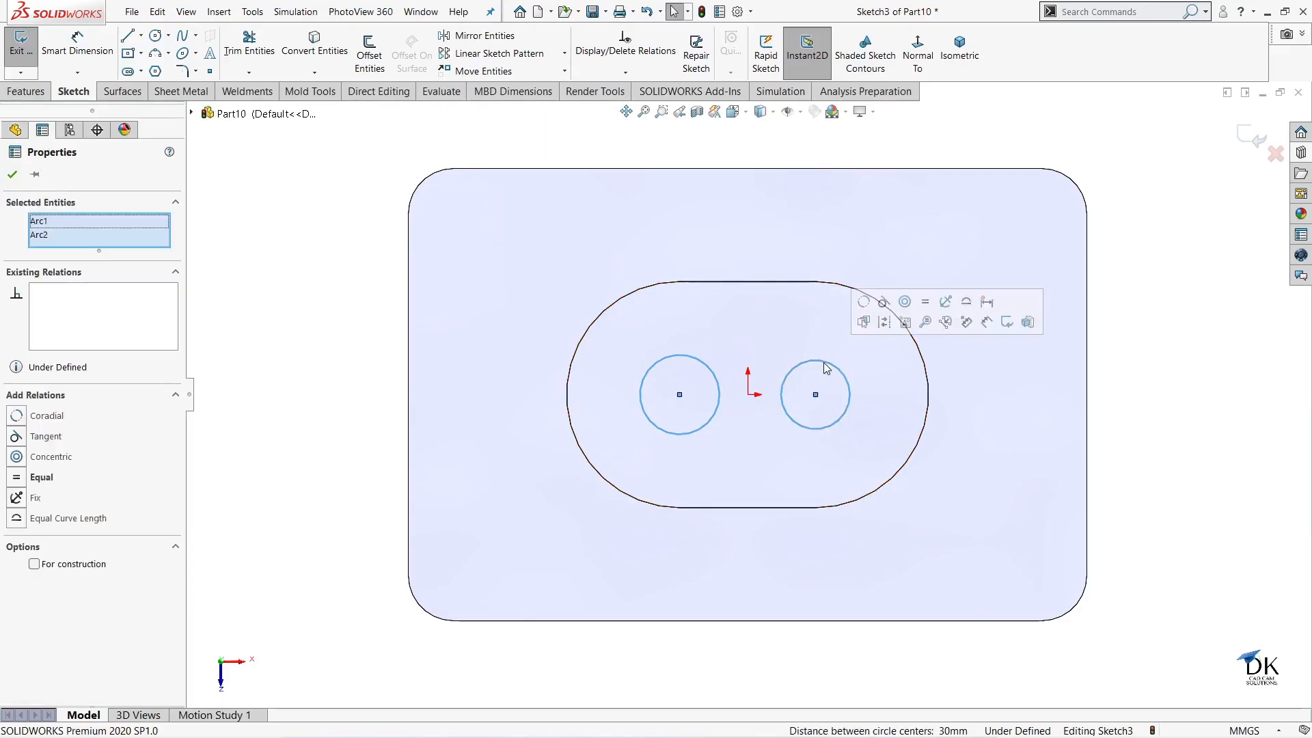
click(926, 302)
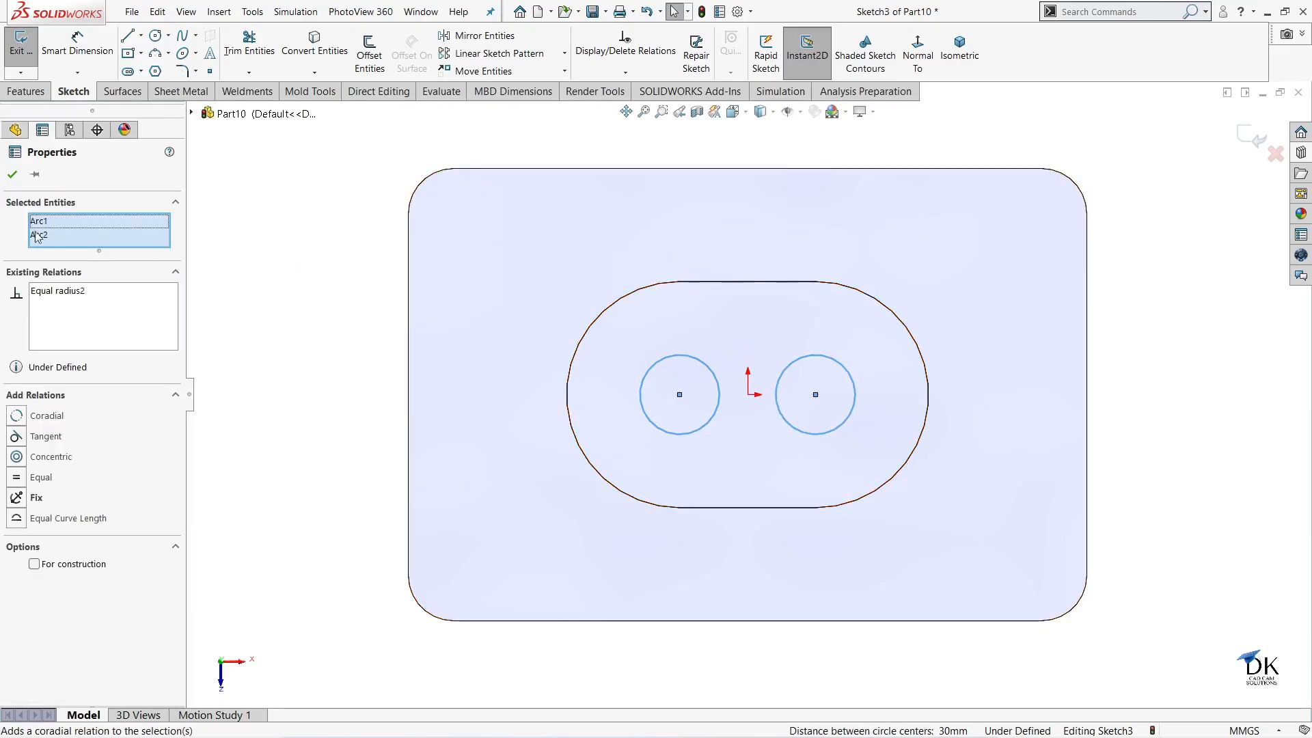
key(Escape)
Dimension the left circle on the boss's top face to a 15 mm diameter and exit the sketch
click(89, 47)
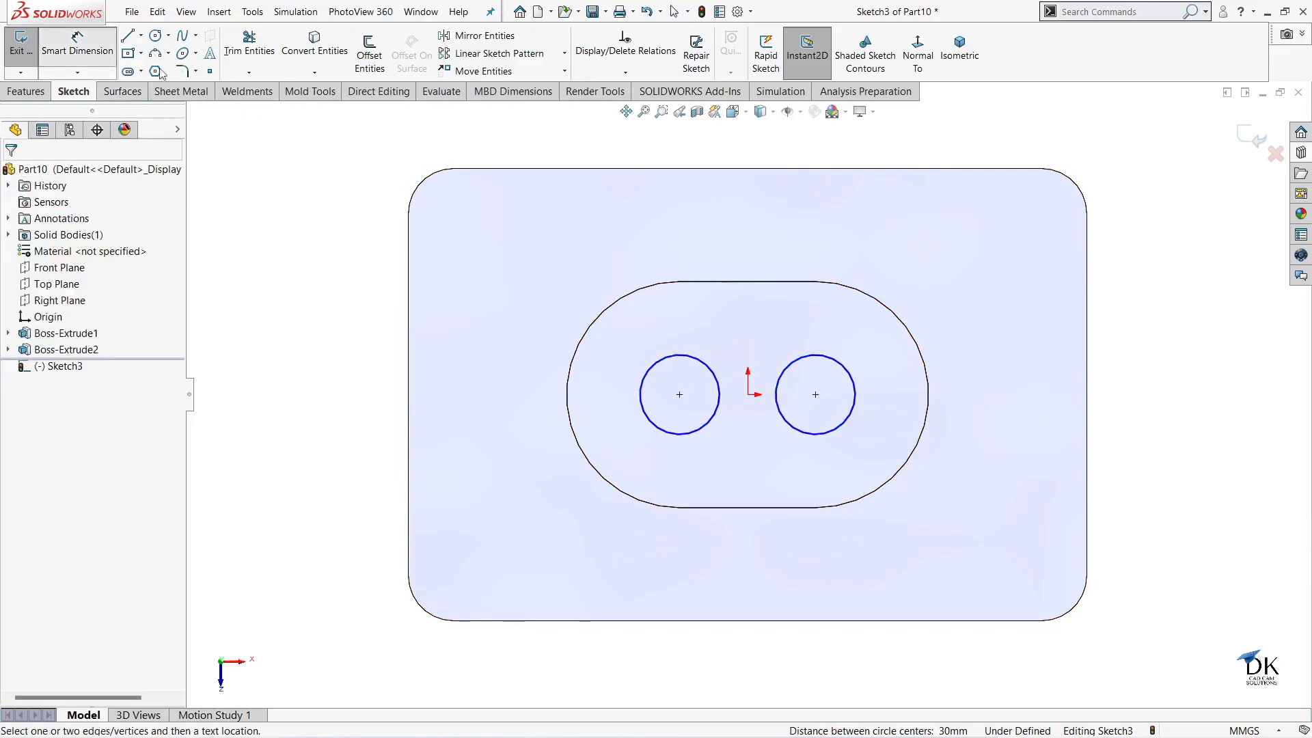
click(677, 356)
click(676, 339)
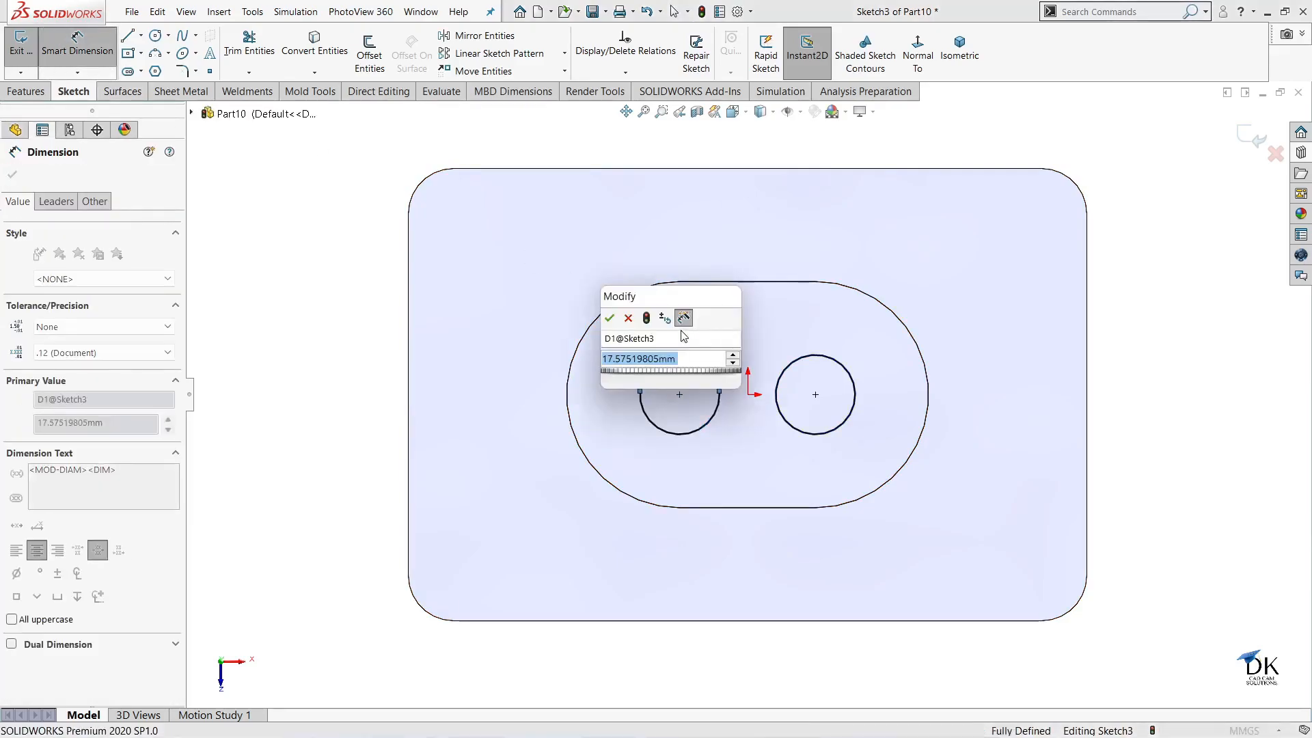
key(Return)
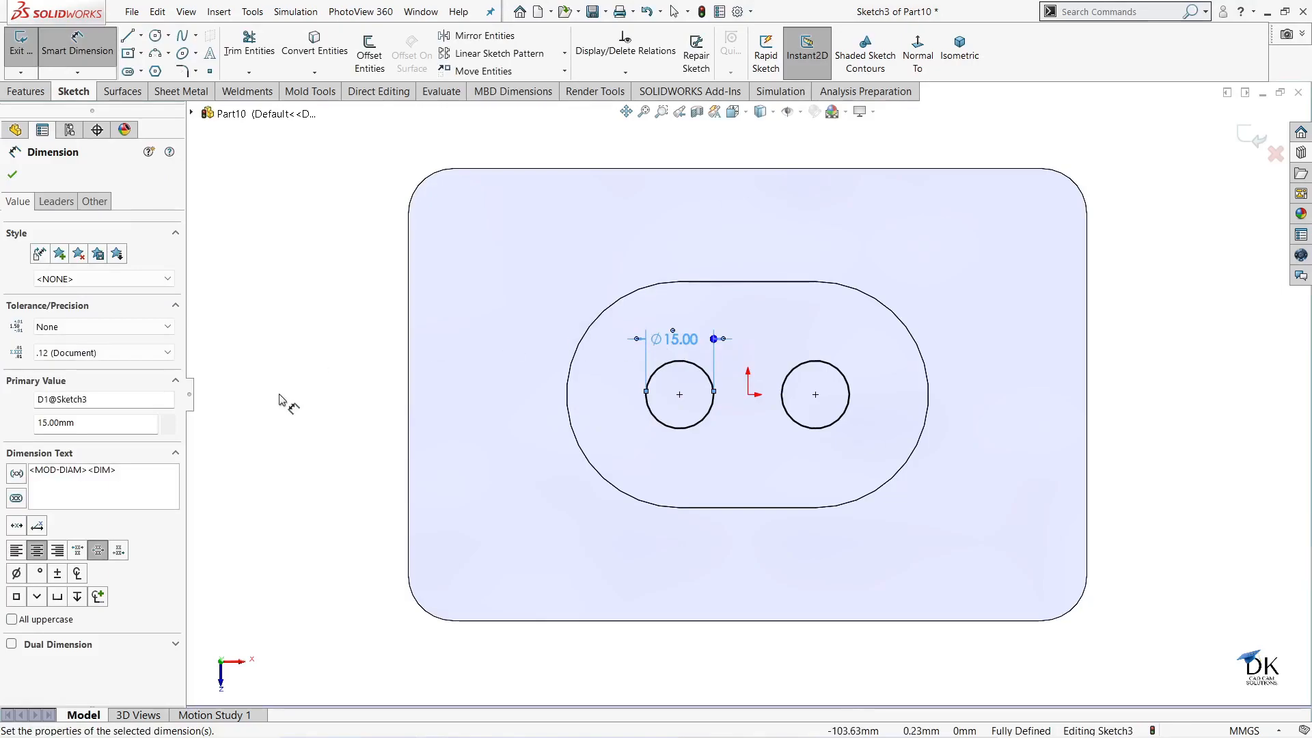
click(12, 175)
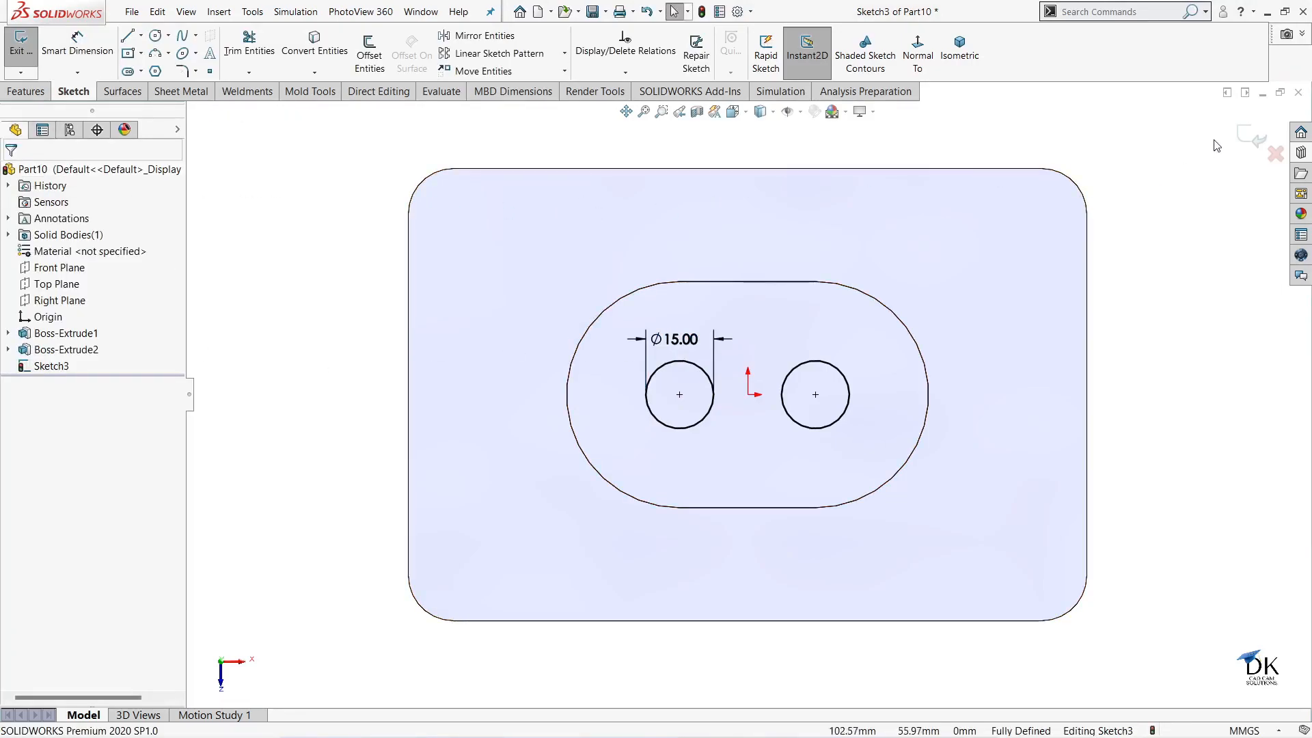
click(1250, 138)
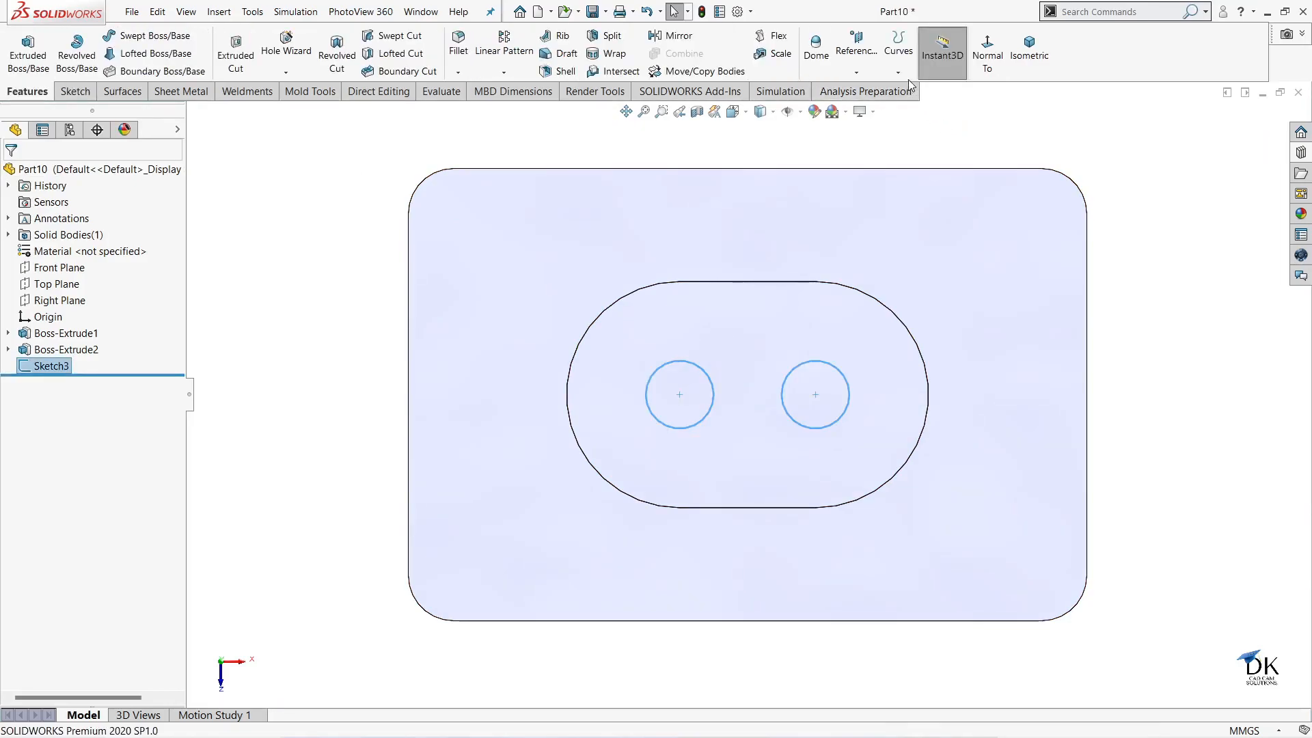
Split the slot boss's top face with a projection Split Line from the two-circle sketch
click(898, 51)
click(908, 90)
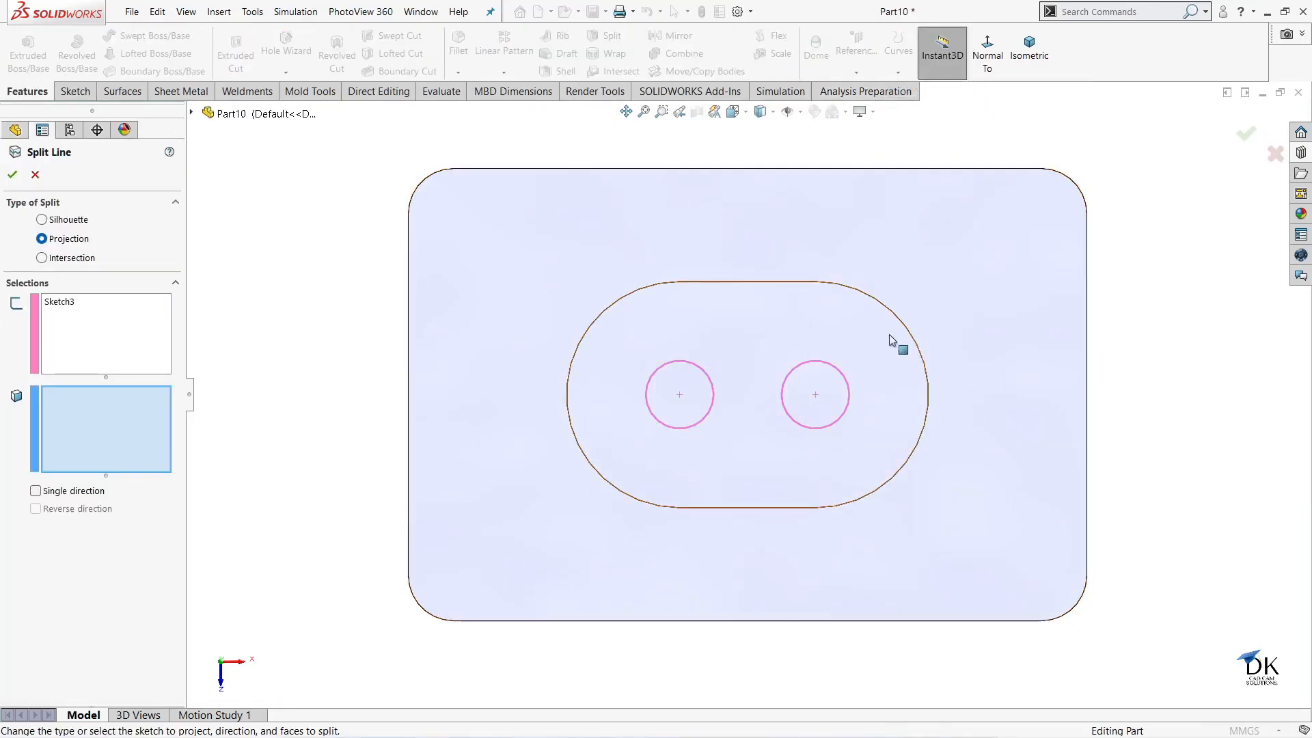
click(862, 330)
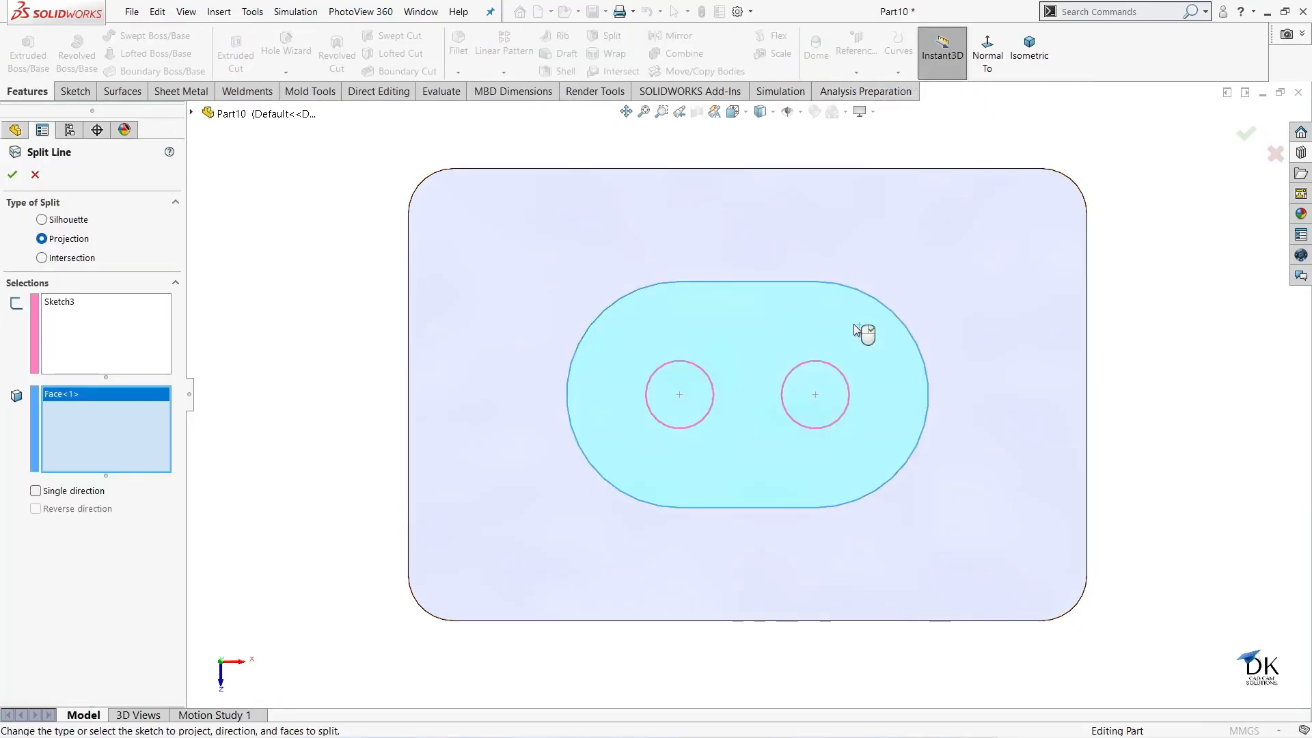
click(13, 174)
Fillet the slot boss's top outer edge with a 5 mm radius along the tangent chain
middle_drag(284, 288, 293, 348)
click(667, 322)
click(790, 283)
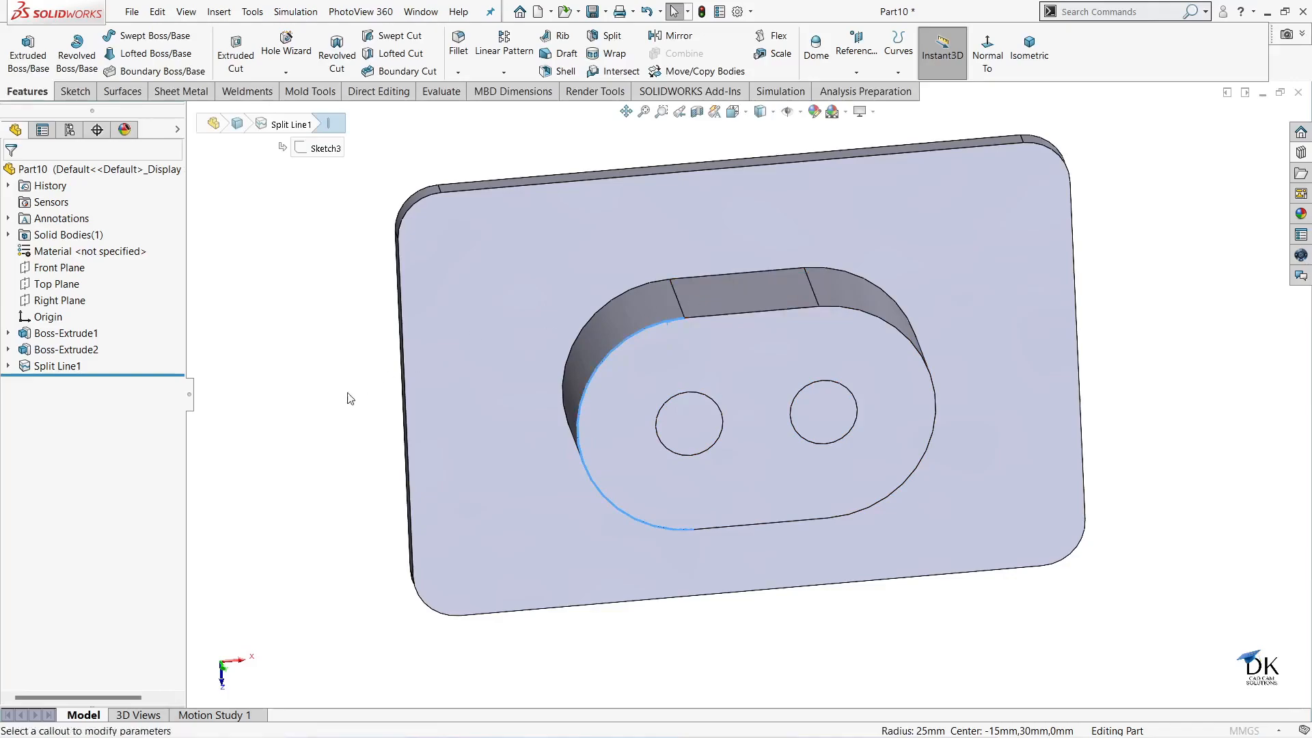
text(5)
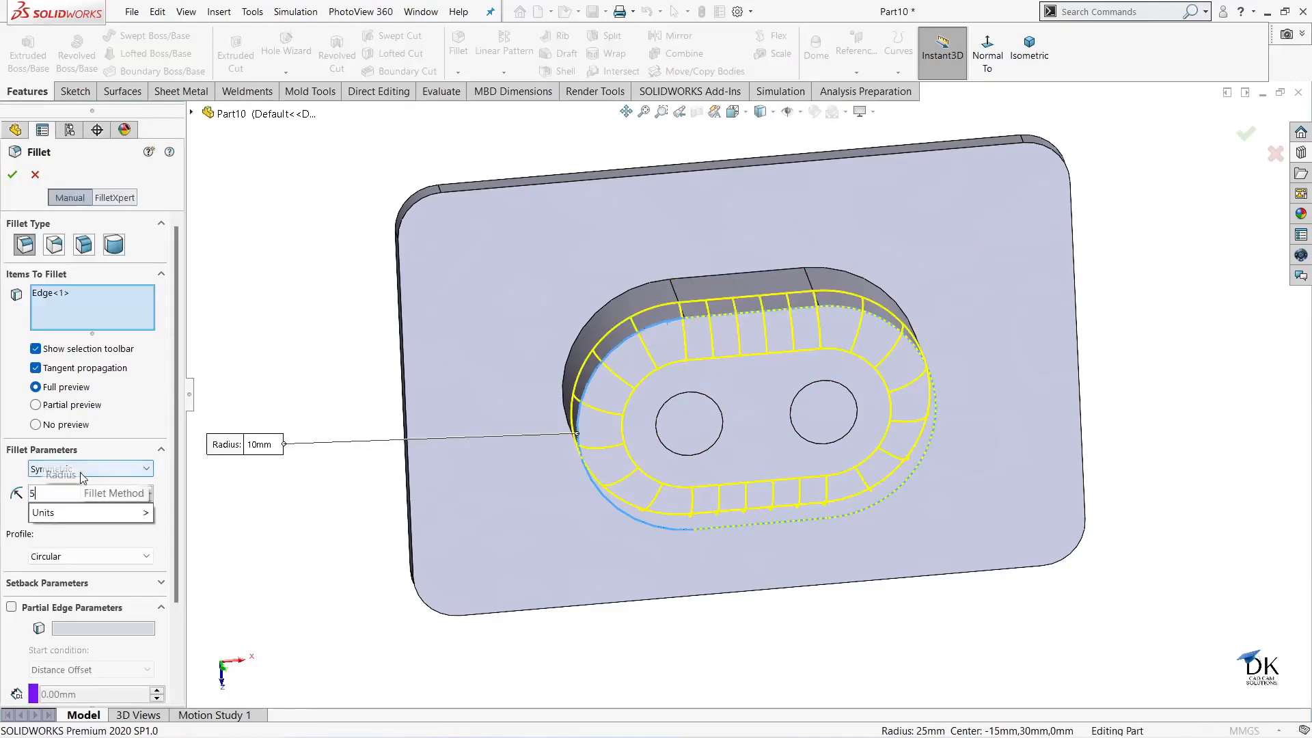
key(Return)
click(13, 176)
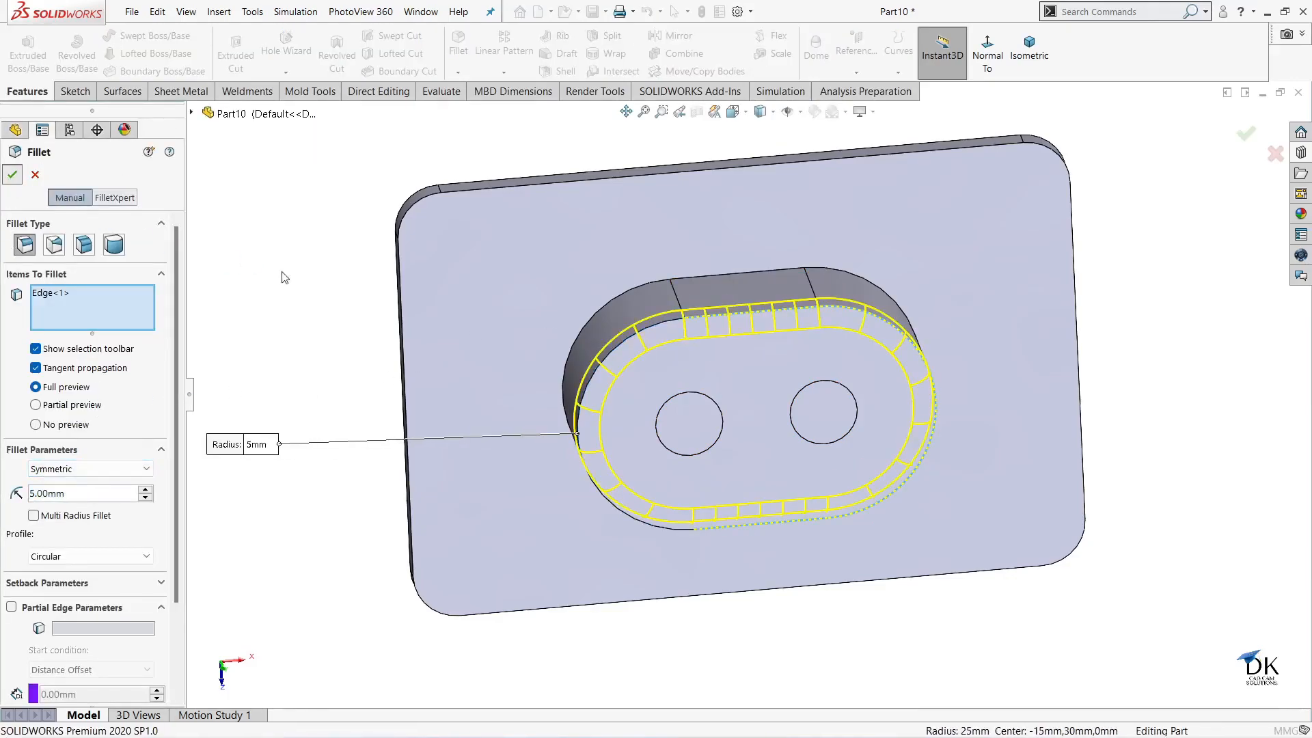
Fillet the edge where the slot boss meets the base plate with a 10 mm radius
click(651, 287)
key(Return)
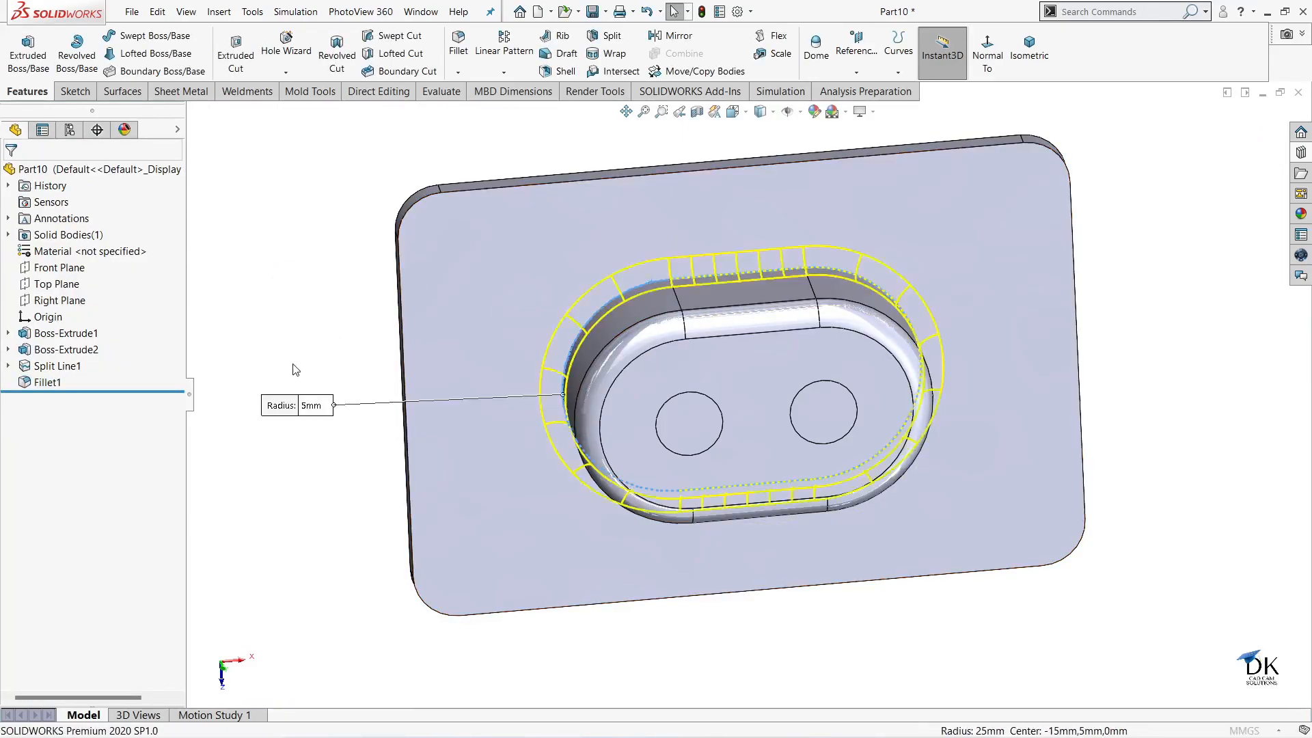
scroll(291, 375, up, 5)
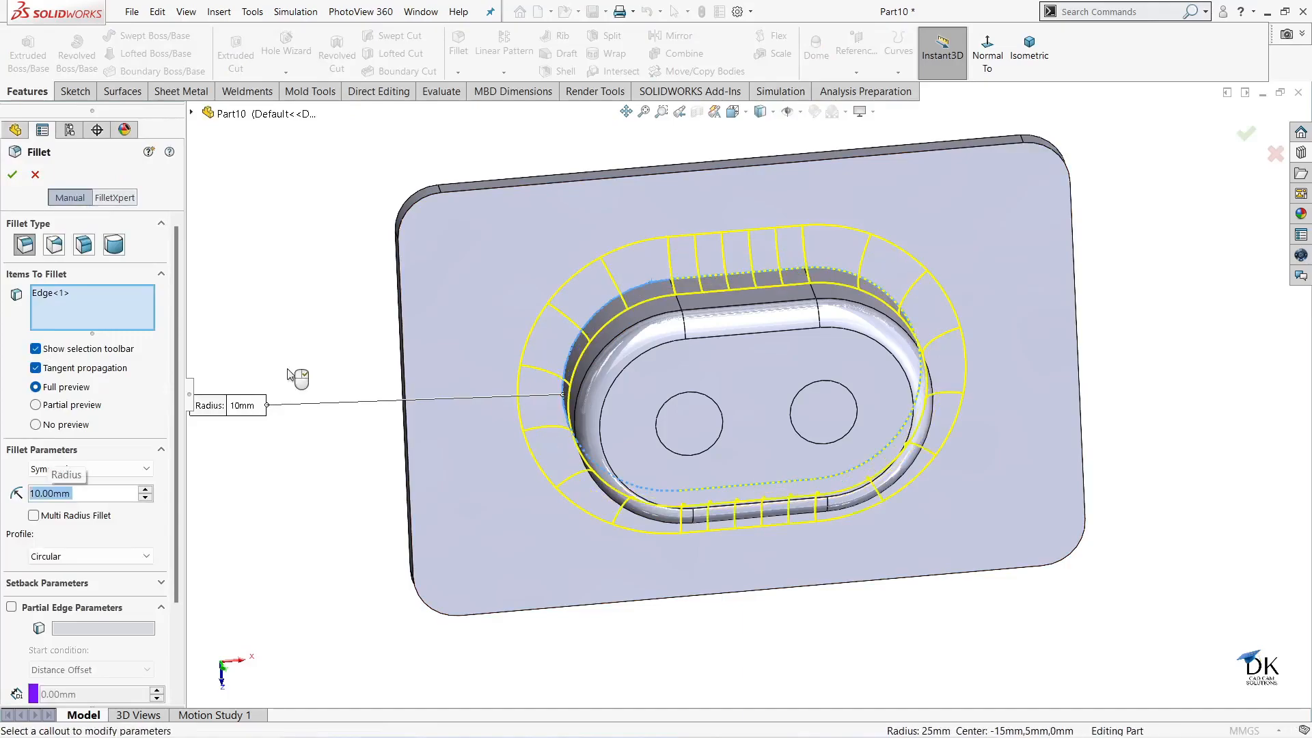
click(13, 176)
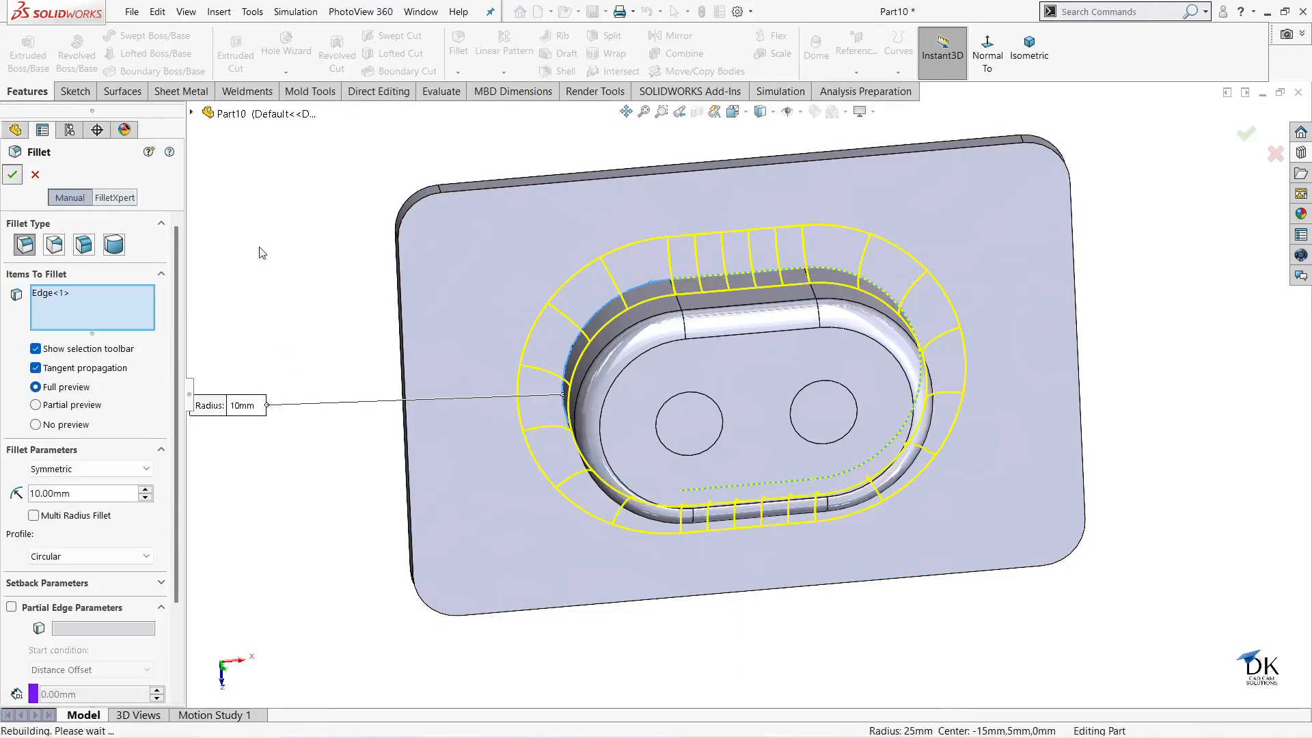
Create a Forming Tool with the plate's top face as stopping face and the two circular faces as faces to remove
middle_drag(400, 402, 551, 376)
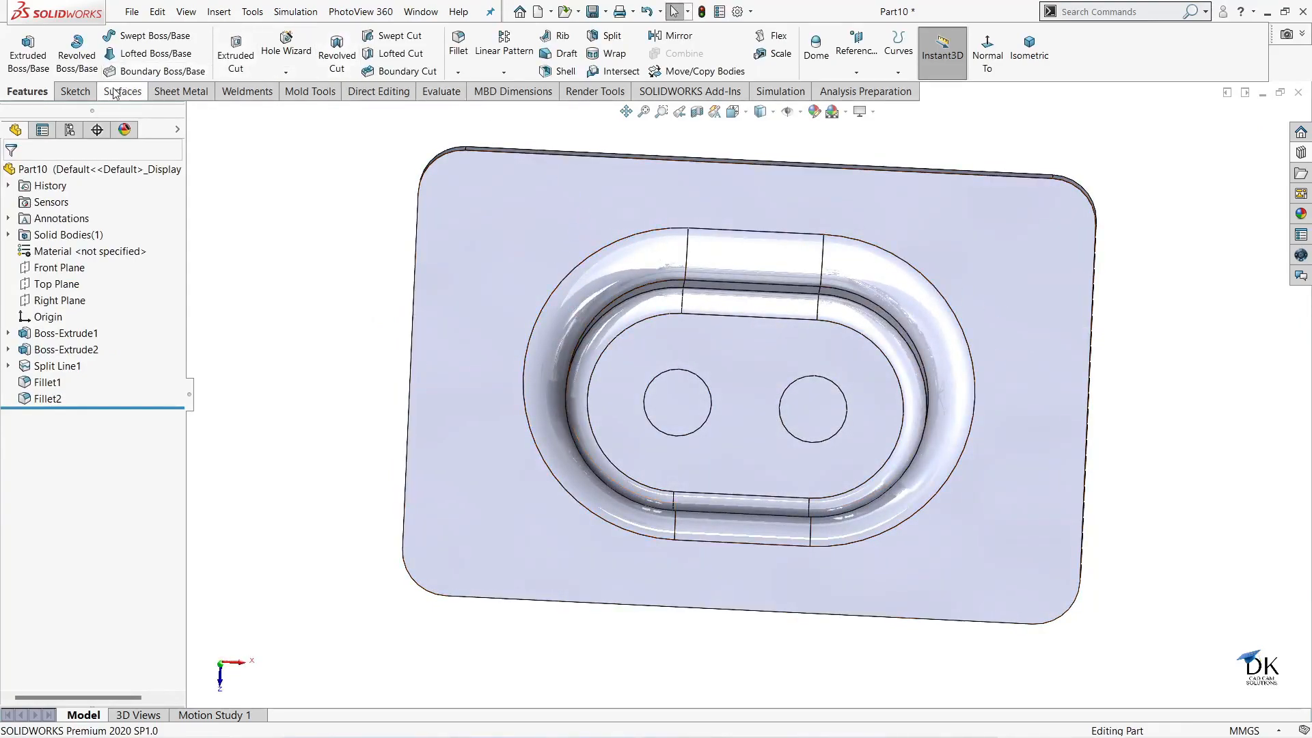
click(181, 91)
click(442, 41)
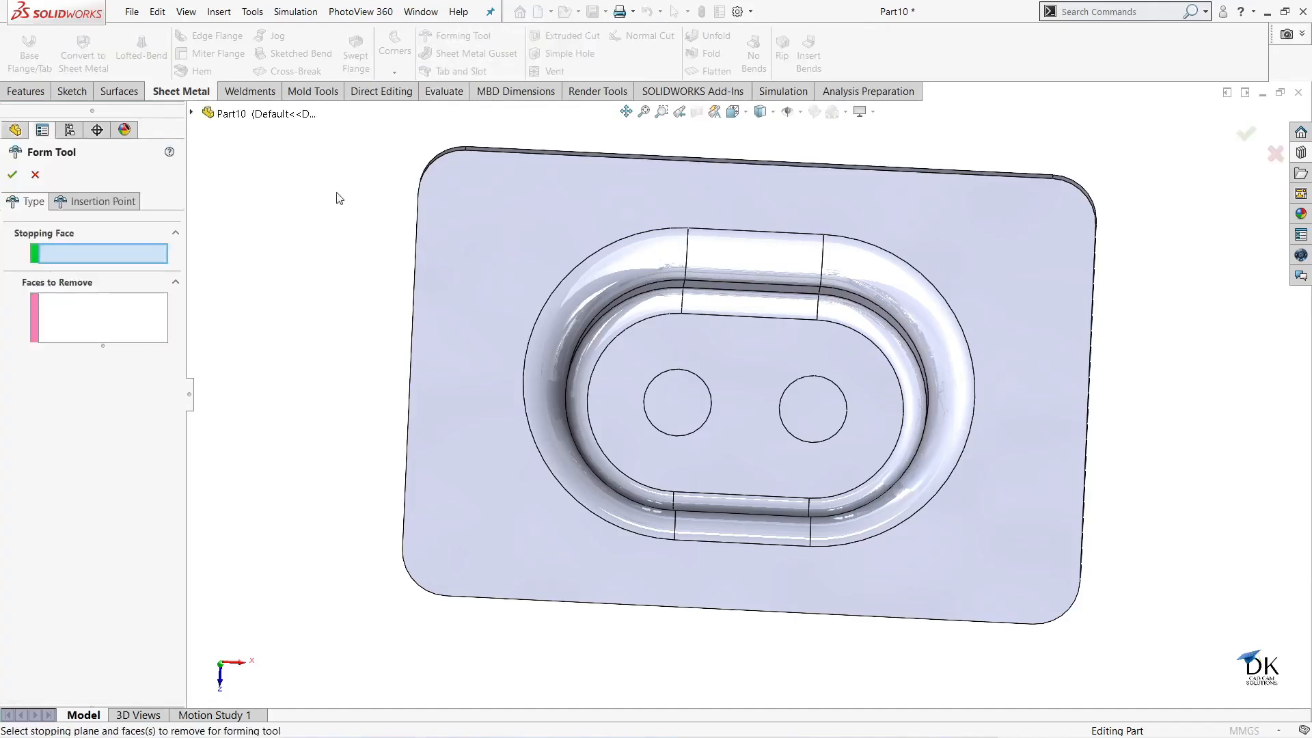
click(449, 262)
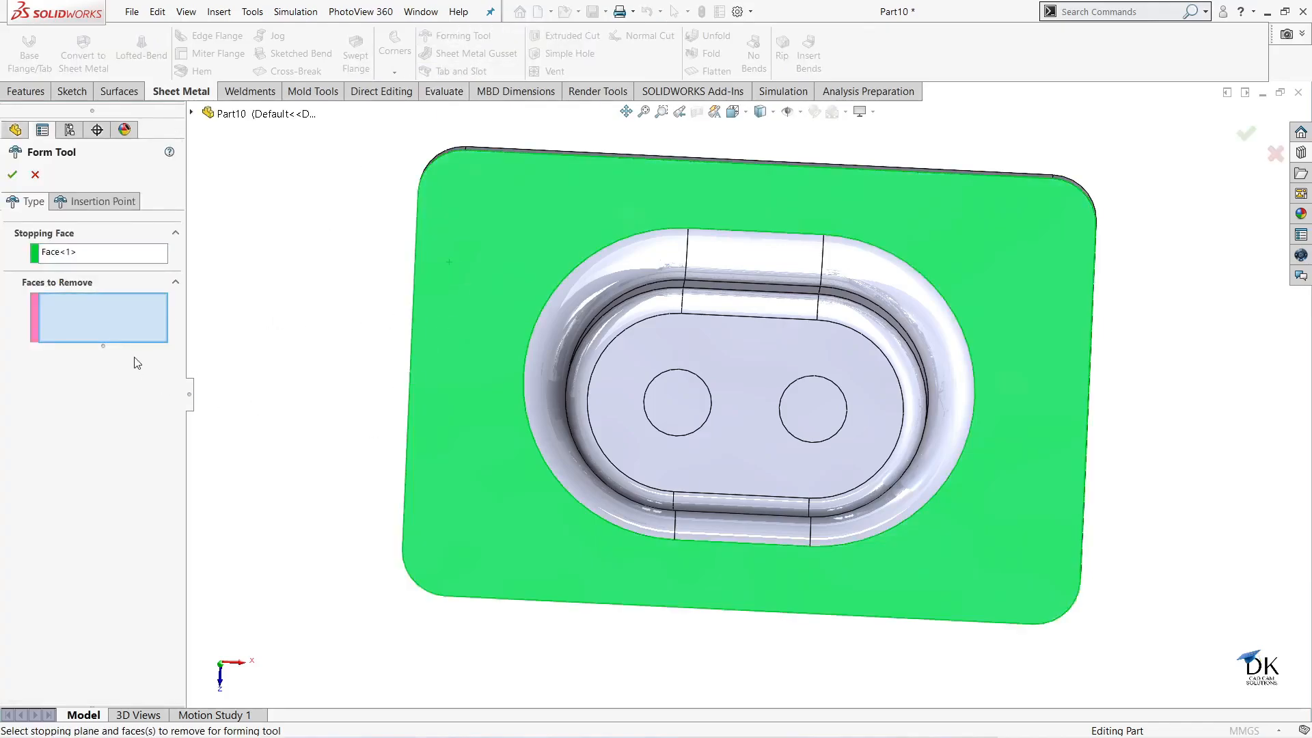
click(661, 391)
click(818, 406)
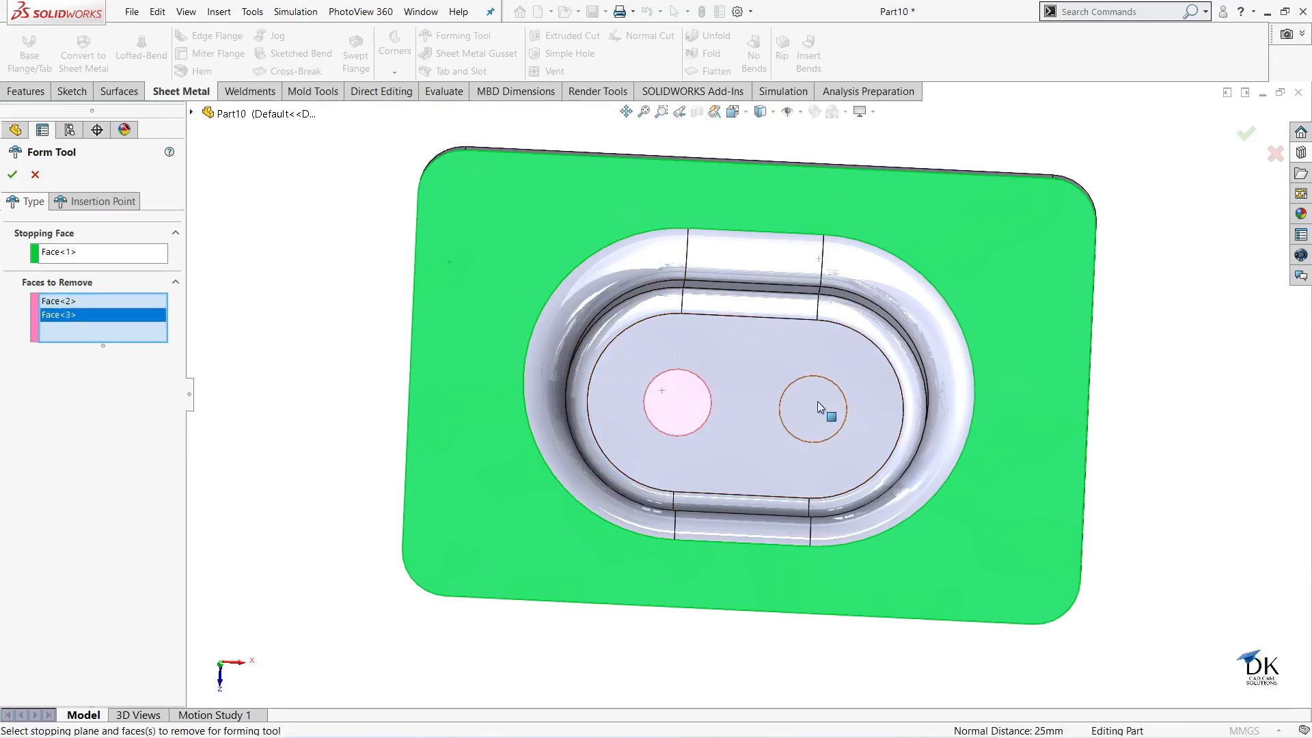
click(12, 176)
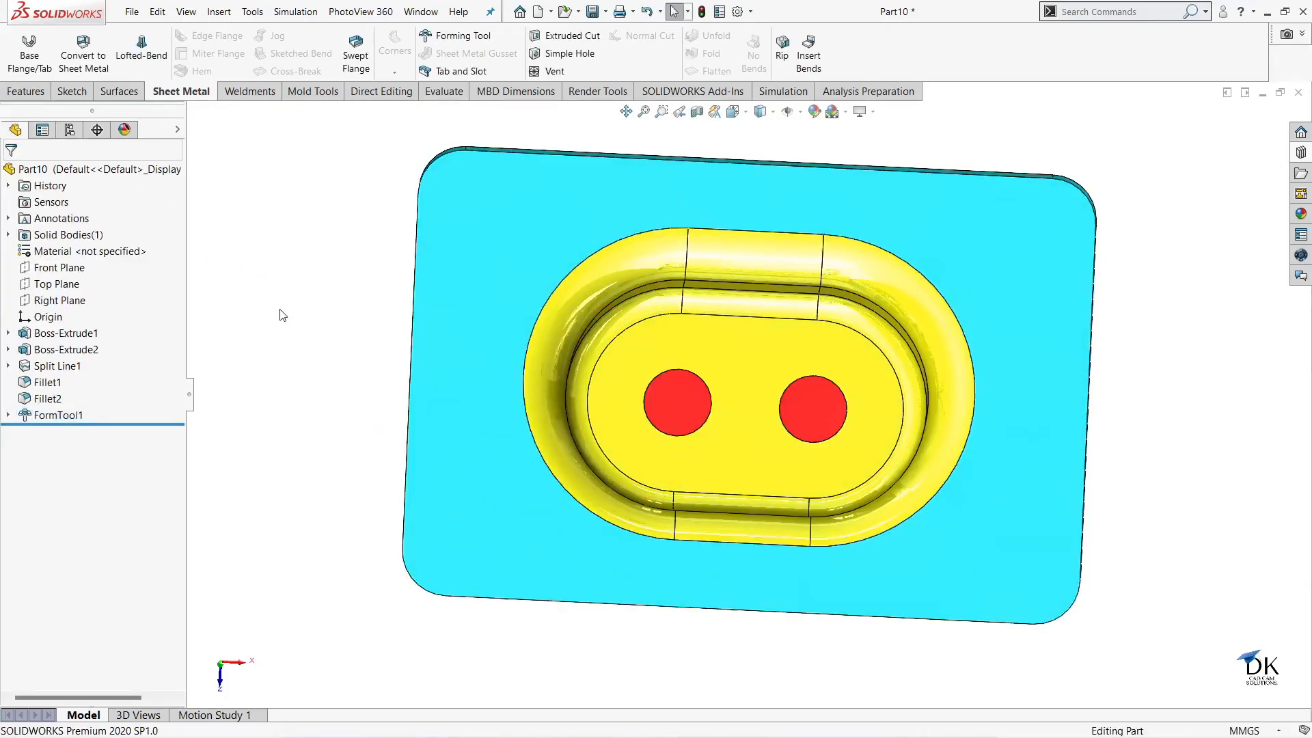
Save the part as a Form Tool (*.sldftp) named "forming tool 0" in the design library's forming tools folder
mouse_move(1220, 287)
middle_down()
mouse_move(1248, 305)
mouse_move(1197, 287)
middle_up()
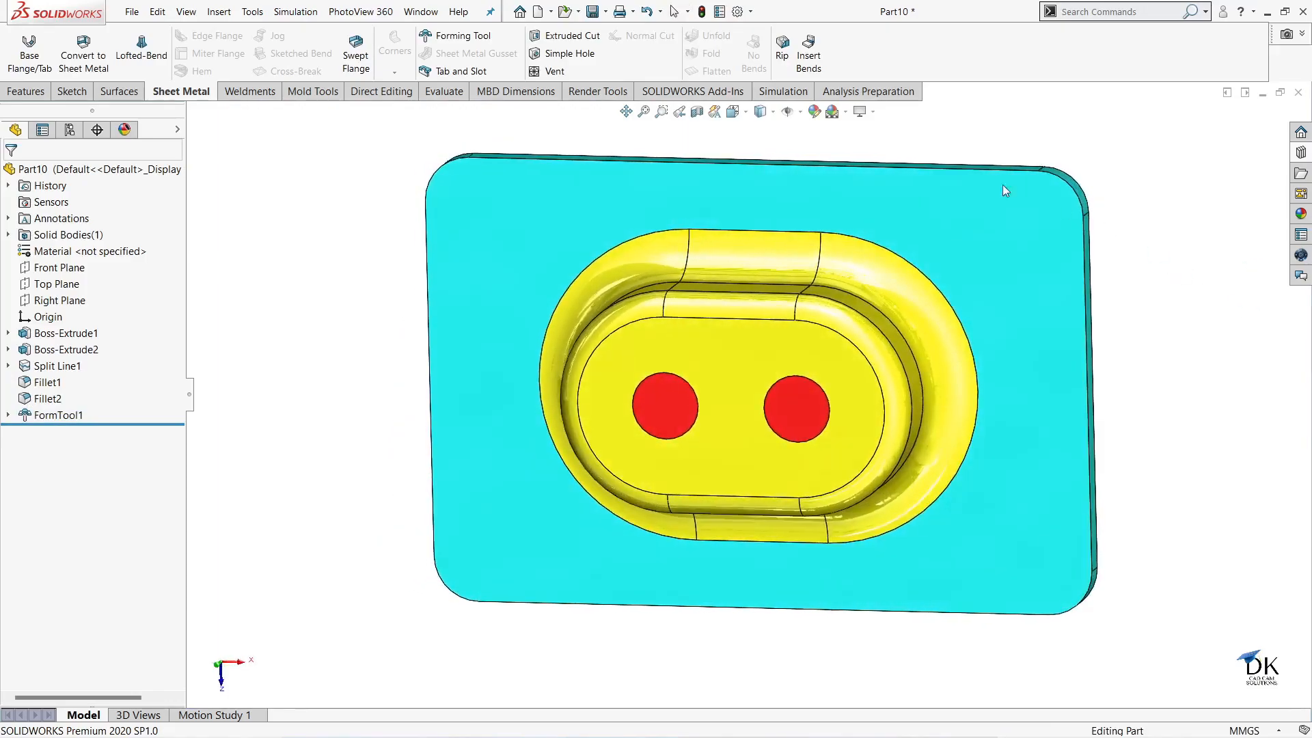
click(606, 12)
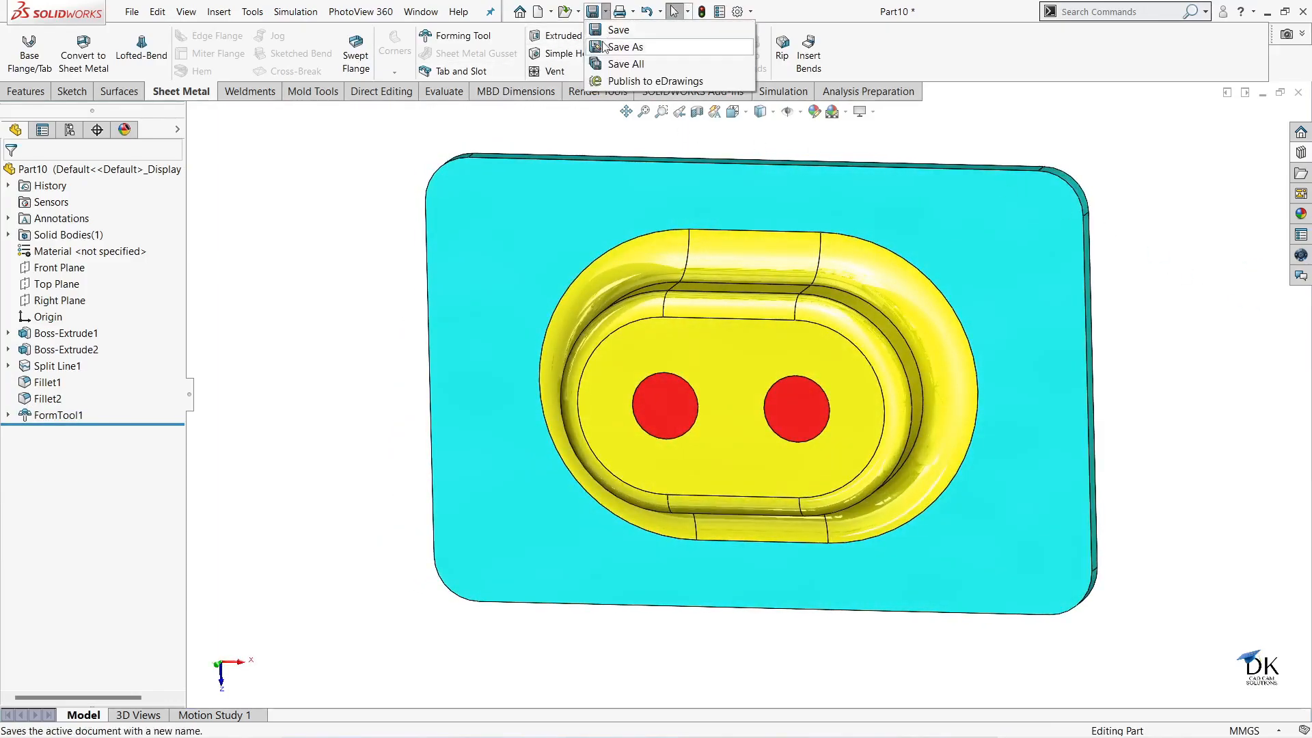
click(606, 47)
click(684, 374)
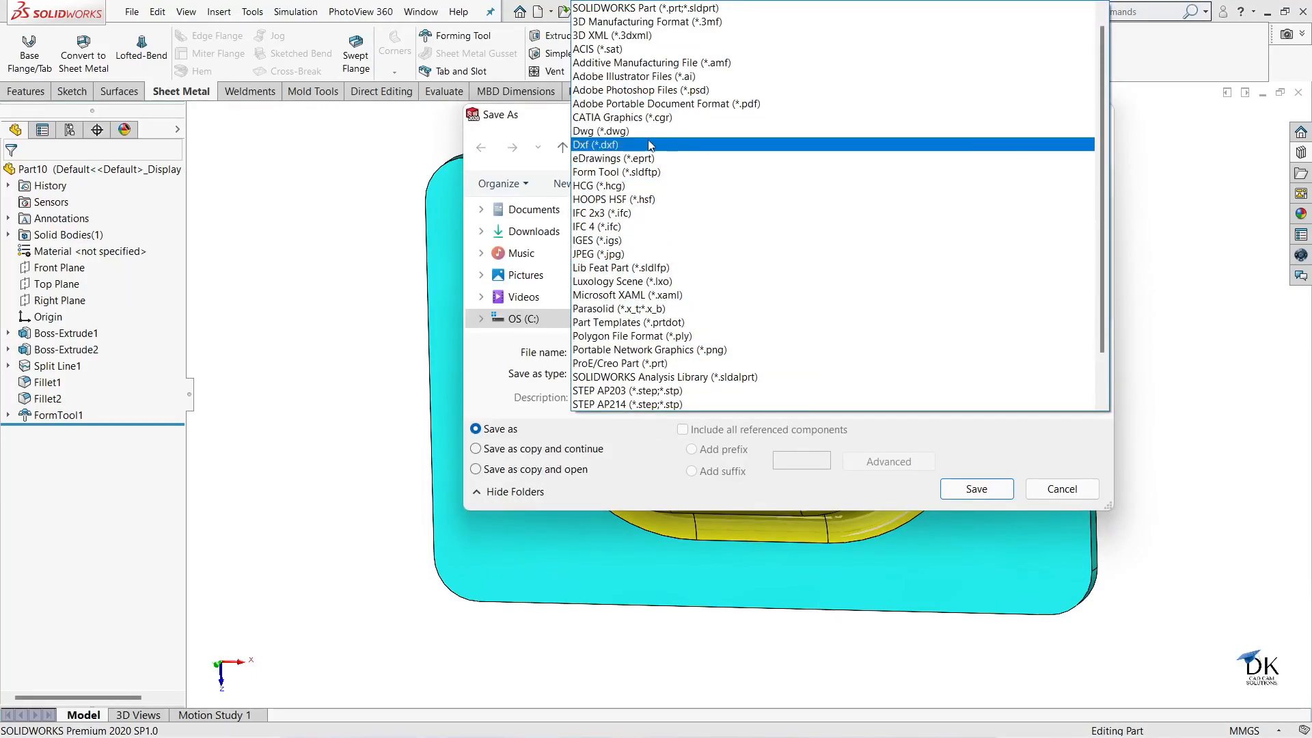
click(629, 172)
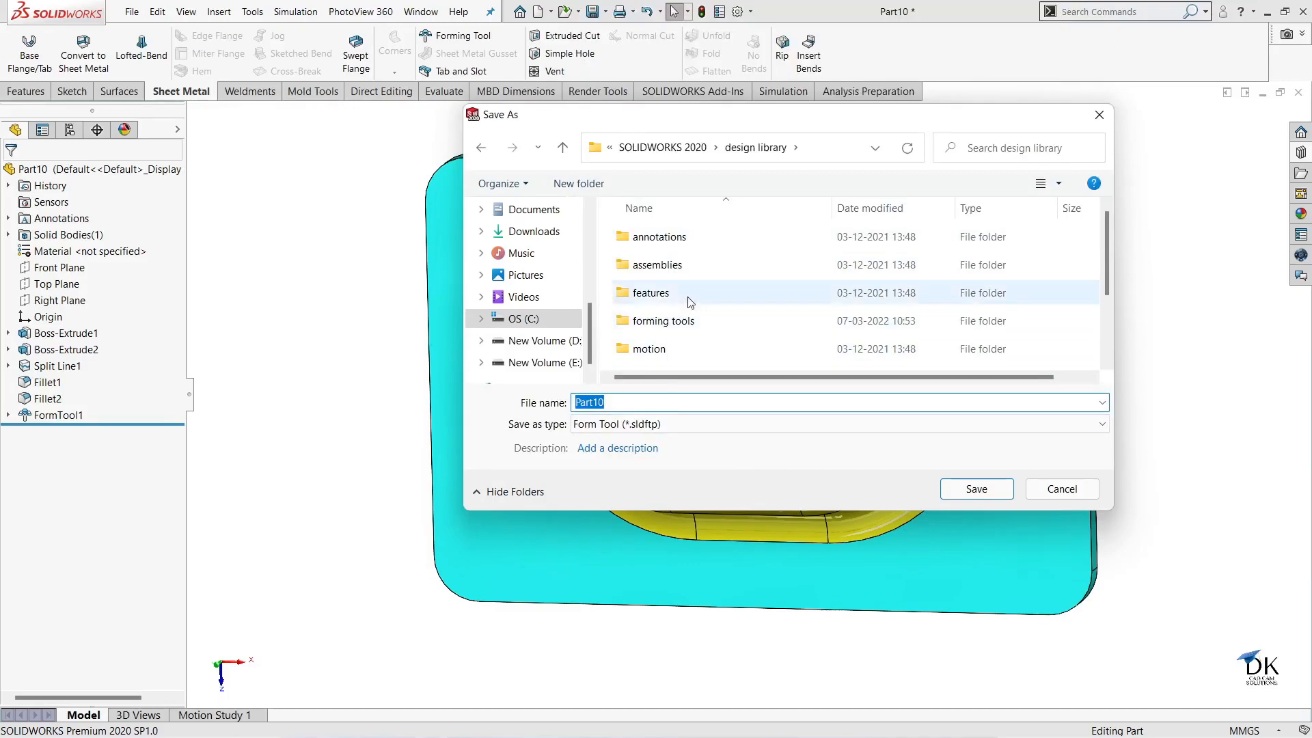
double_click(683, 320)
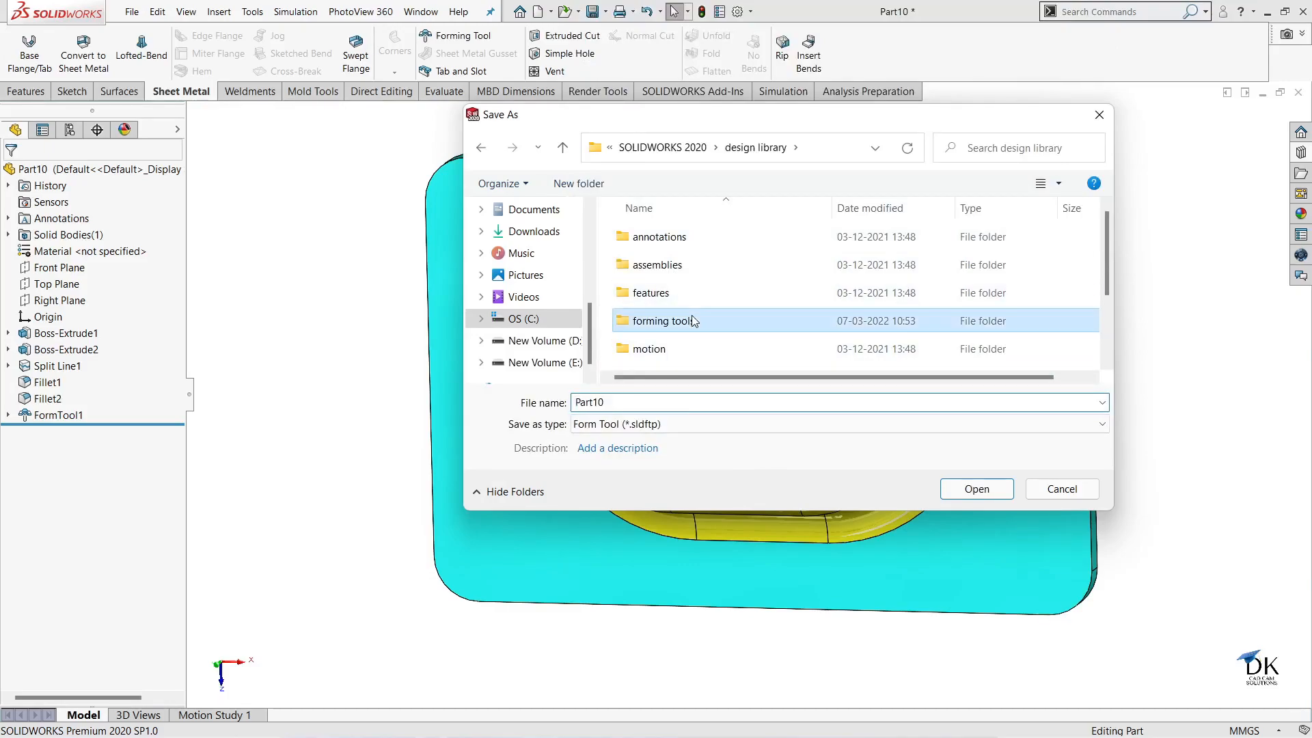
double_click(617, 401)
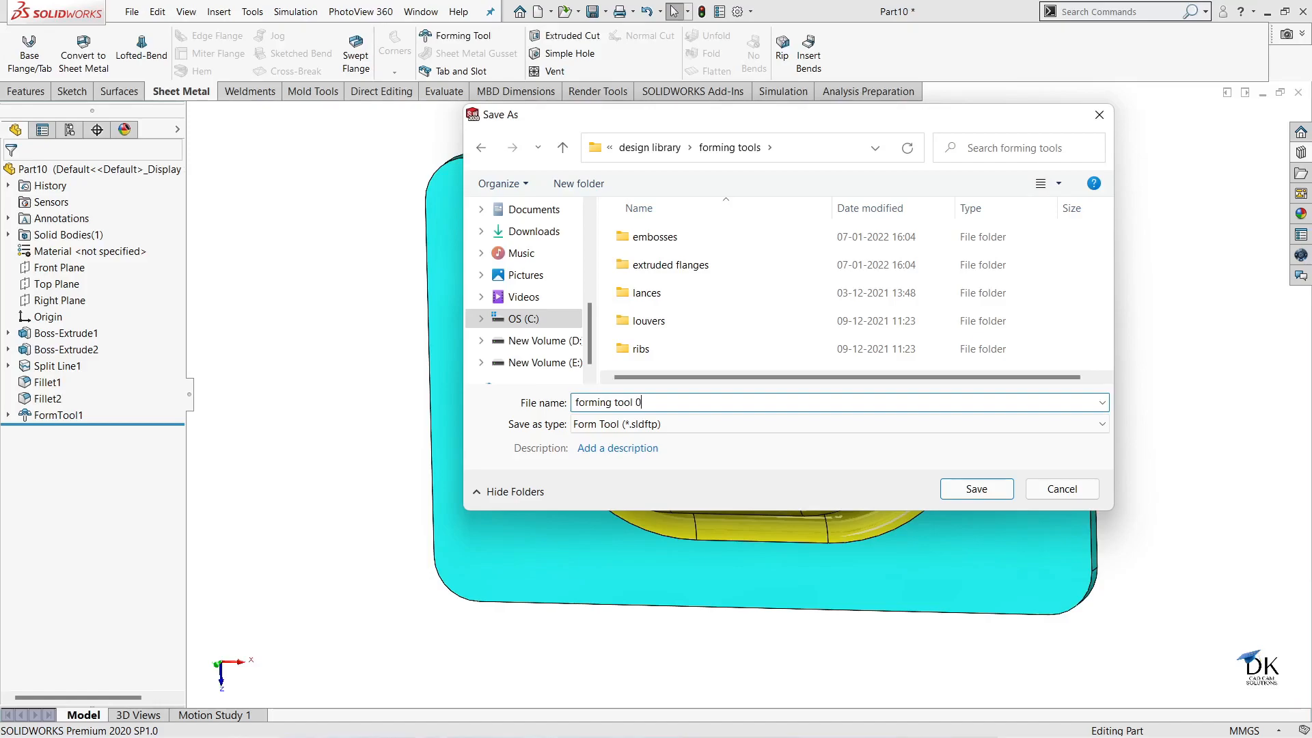
click(976, 489)
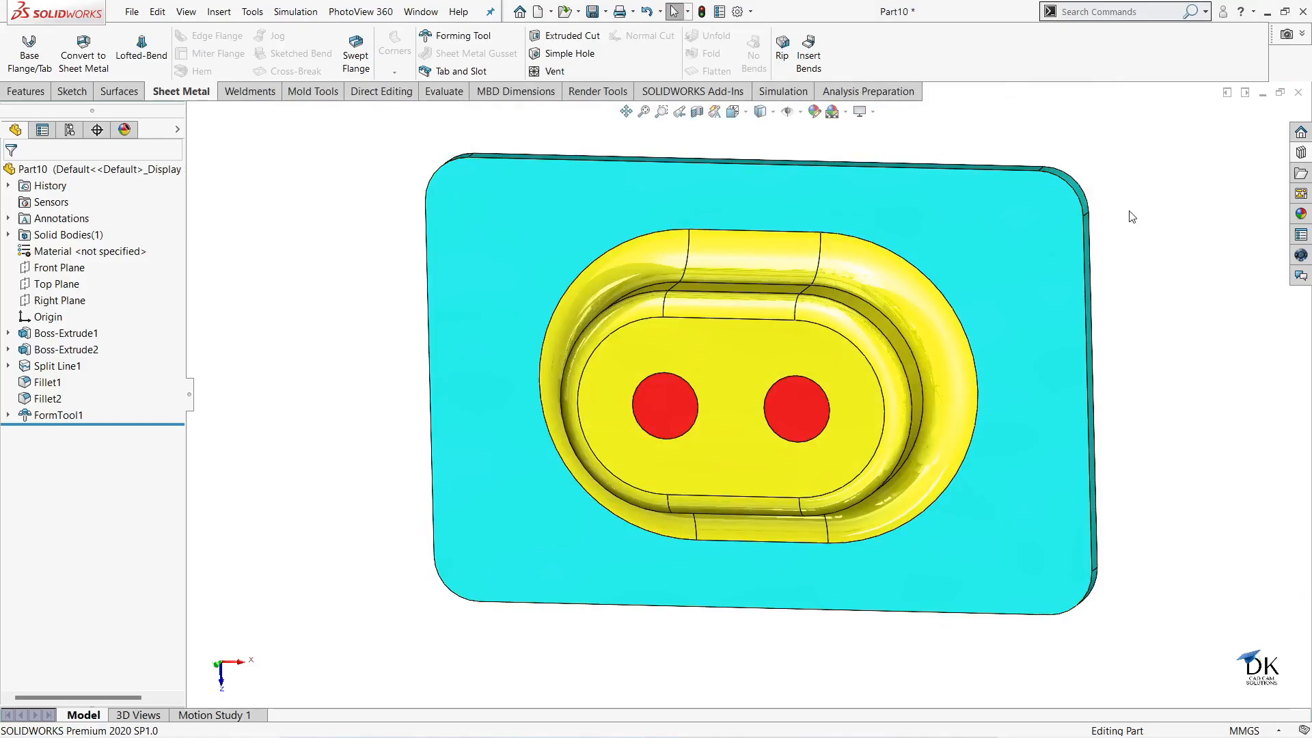
Close the forming tool part without saving the modified document and create a new part
click(1299, 96)
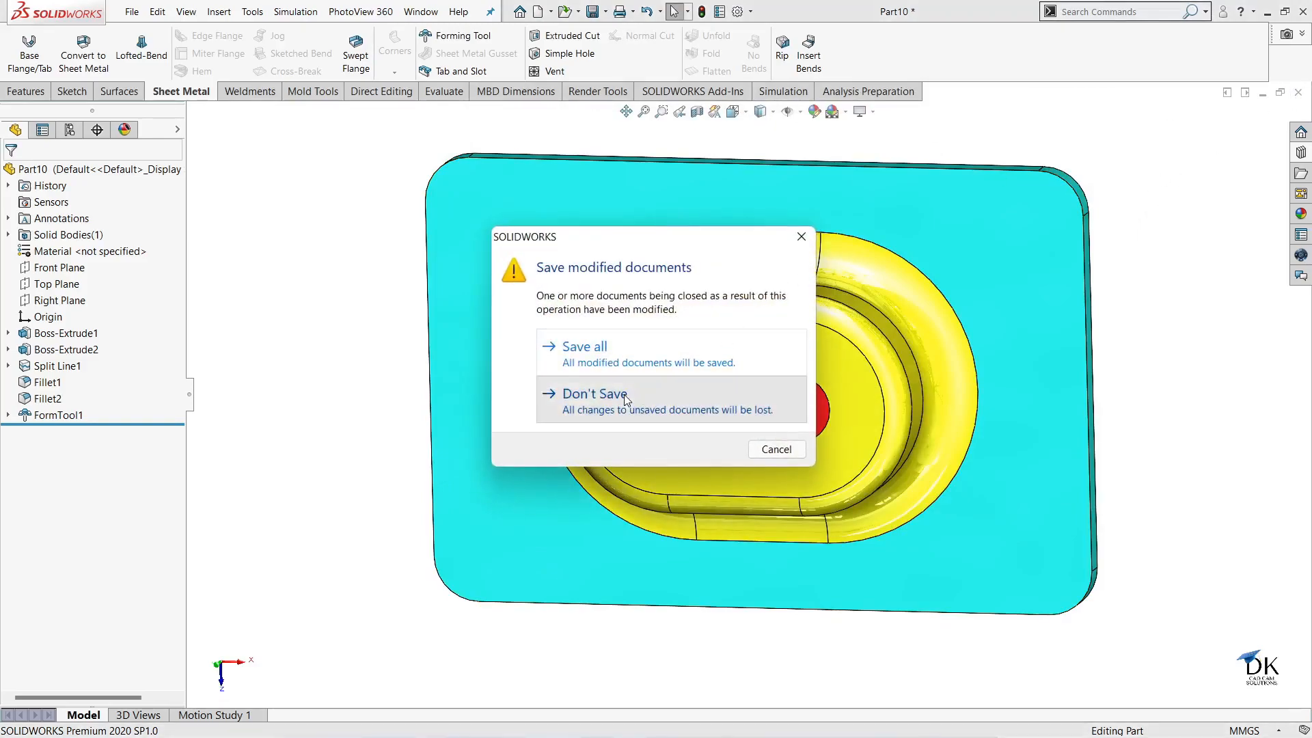
click(679, 386)
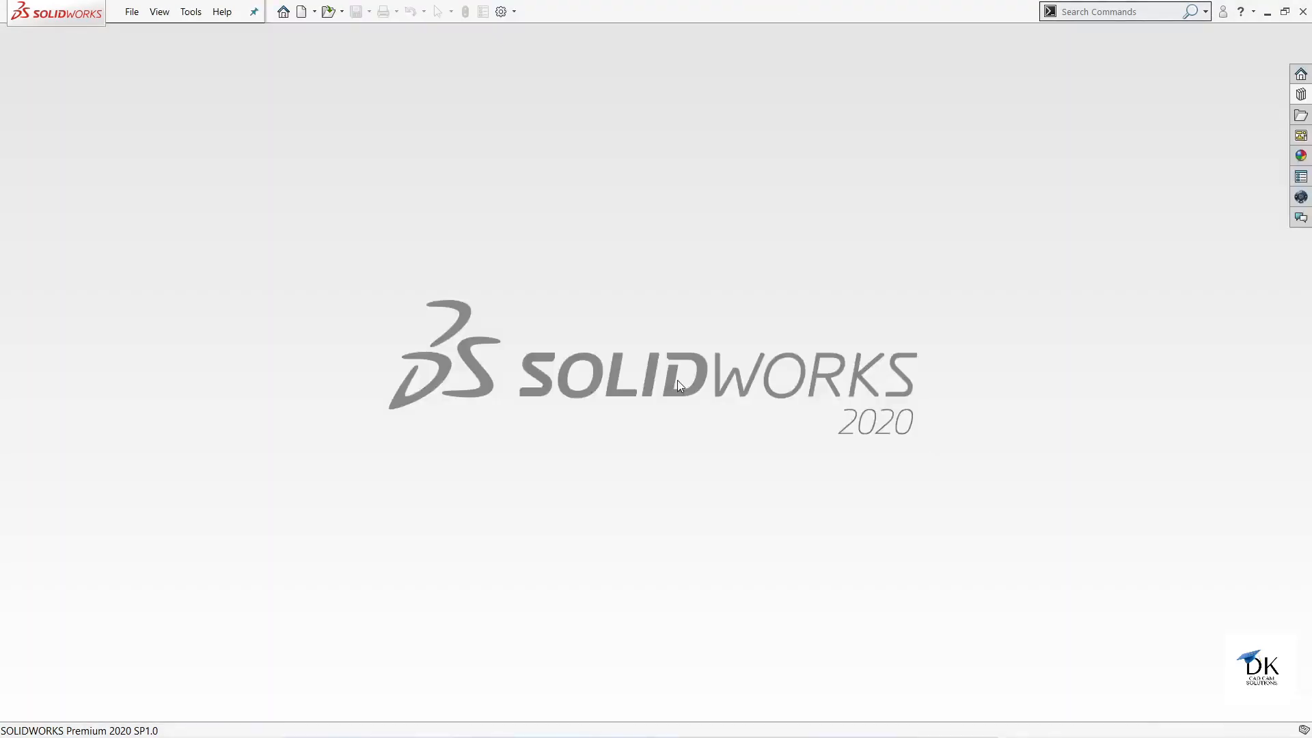
click(302, 12)
click(550, 531)
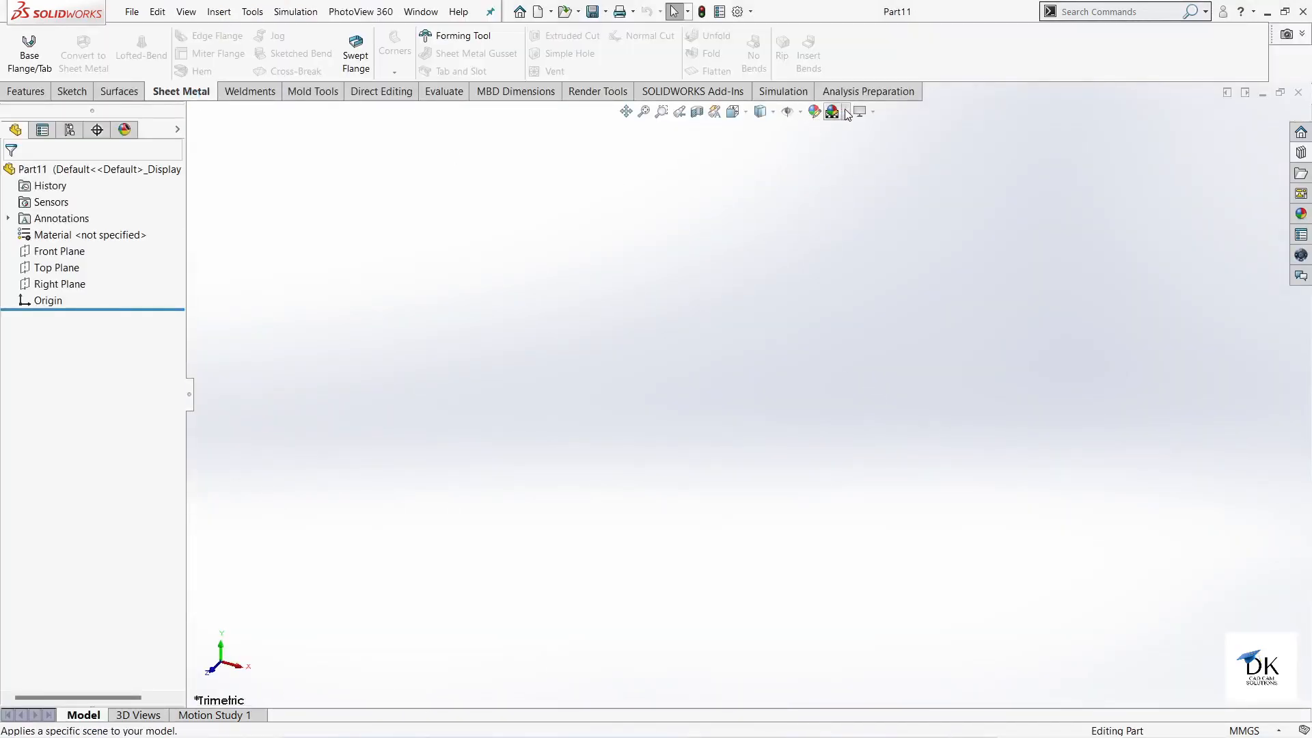
Give the new part a plain white scene and raise its shaded and wireframe image quality to just below the red range
click(848, 114)
click(874, 146)
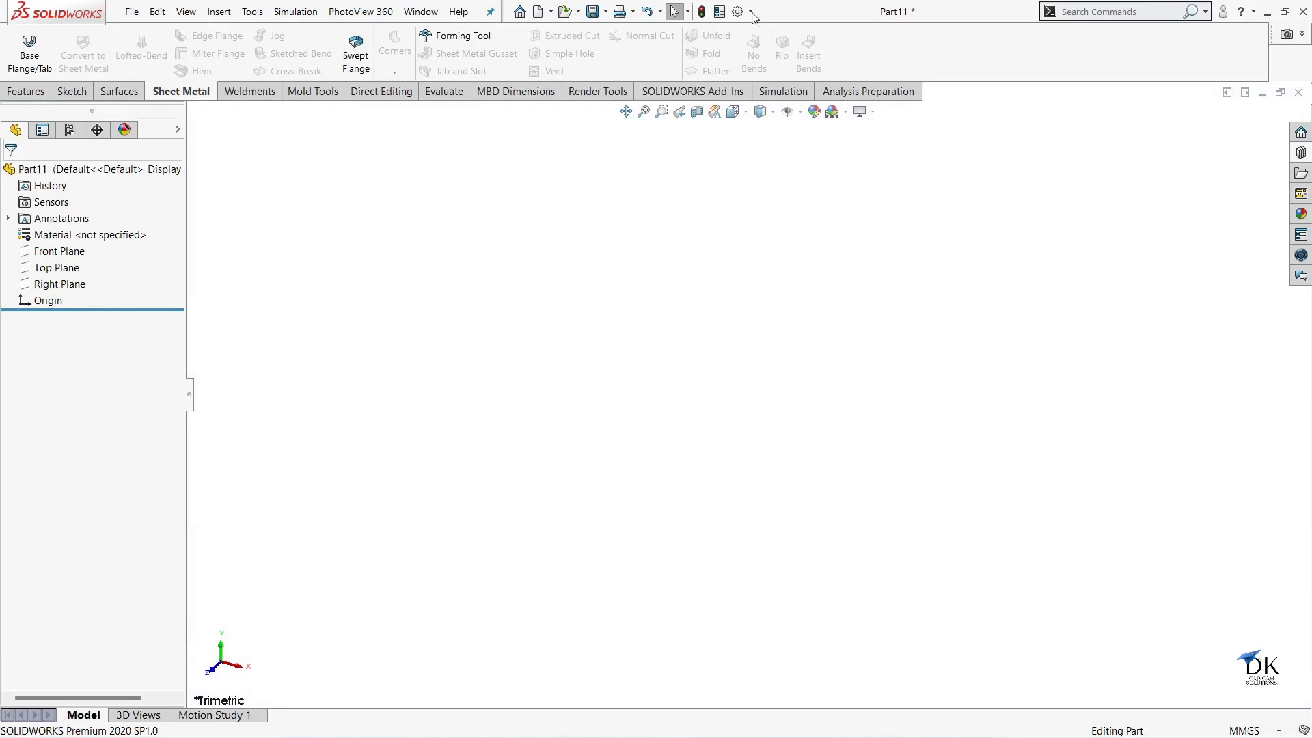
click(737, 11)
click(478, 113)
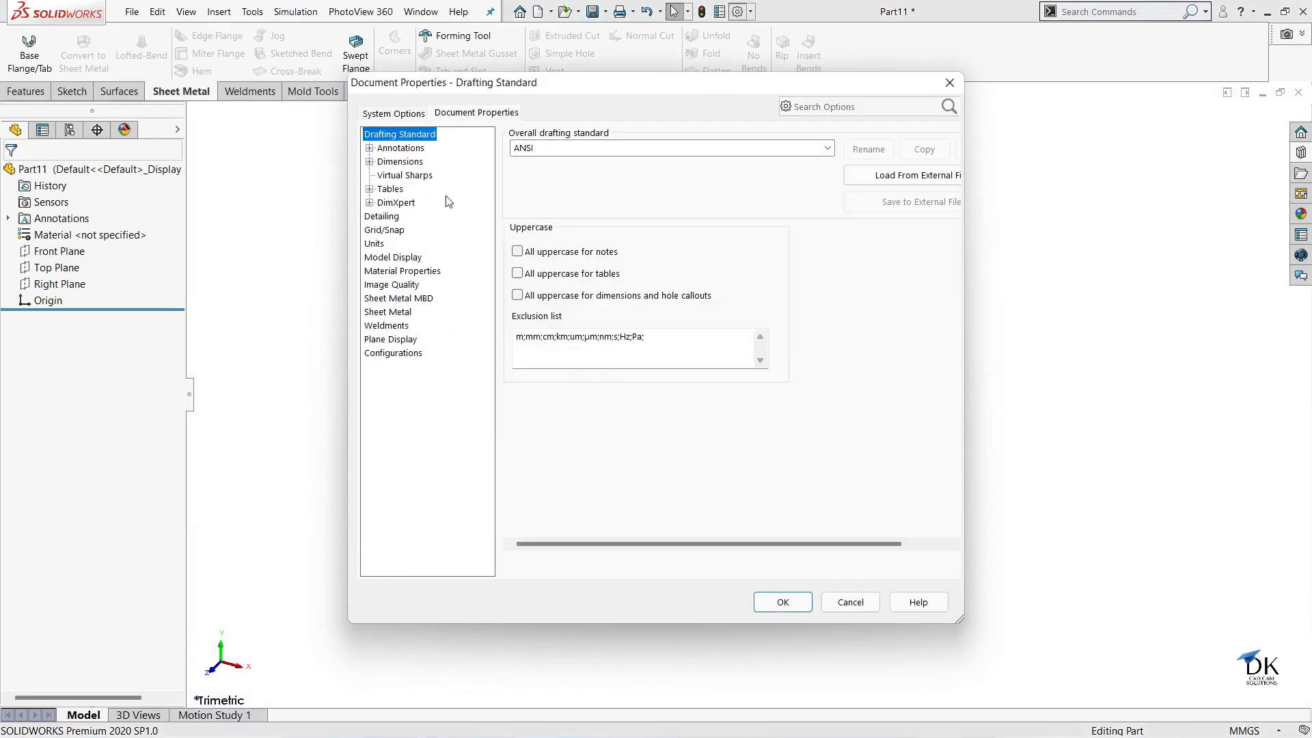
click(405, 285)
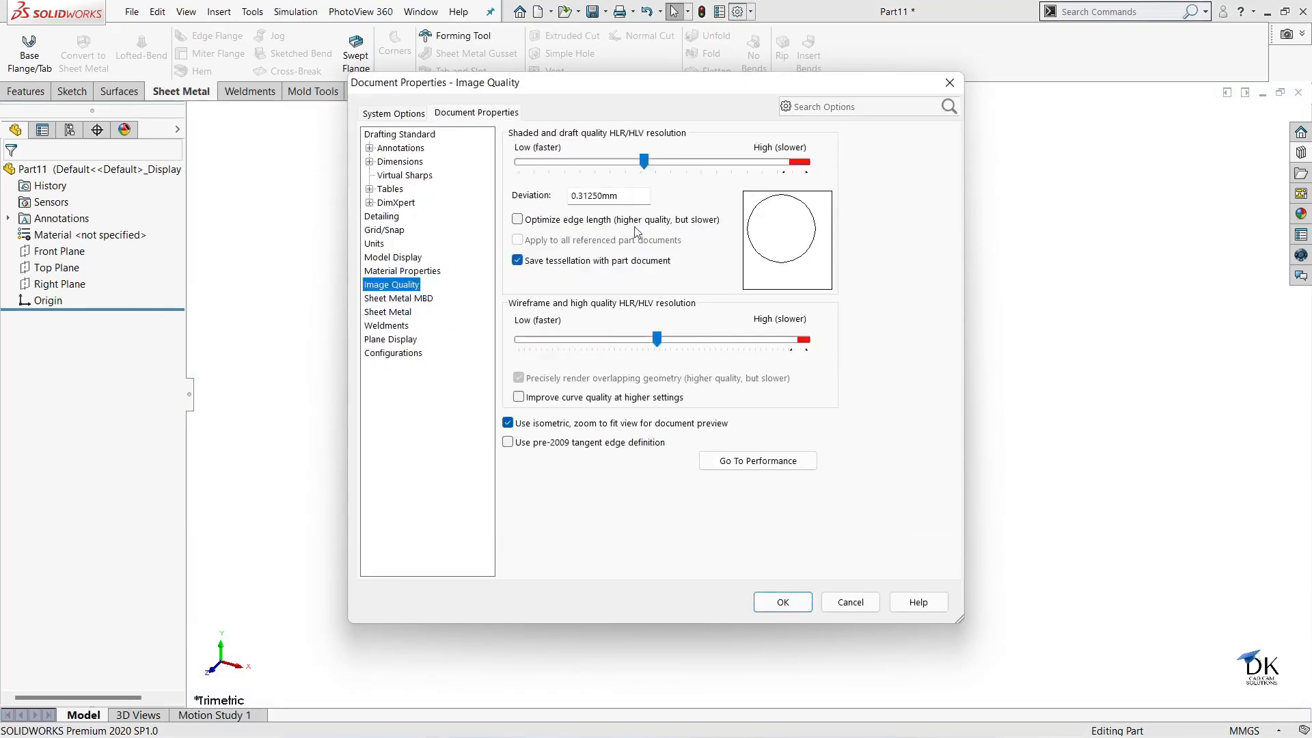
drag(646, 164, 697, 164)
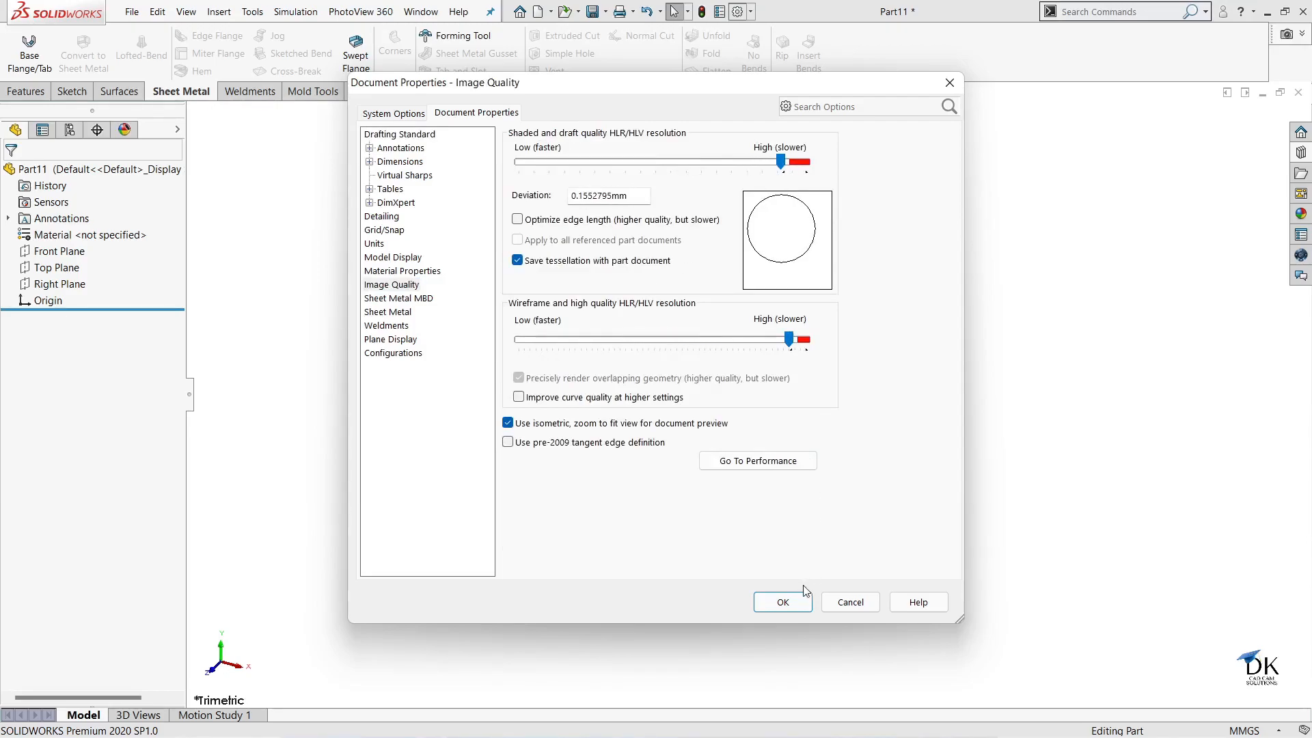
click(783, 602)
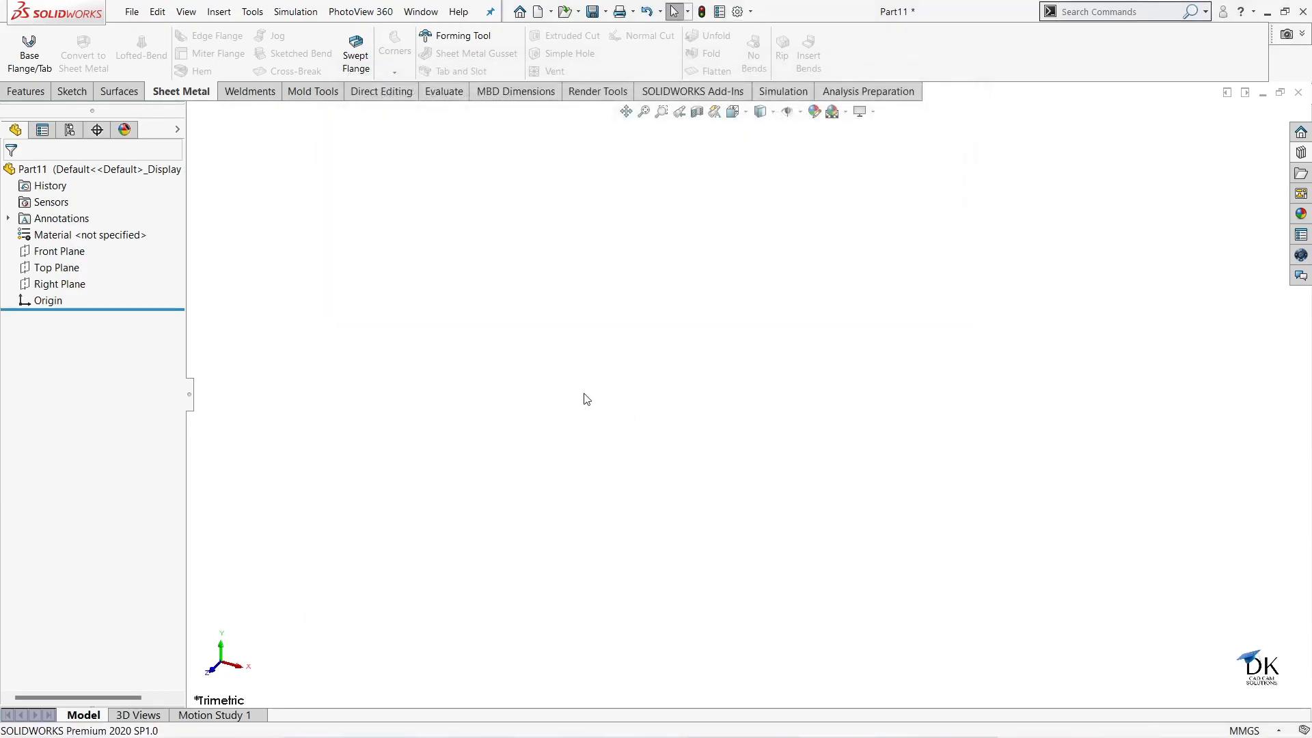
Sketch a center rectangle about 161 × 96 mm on the Top Plane, centred on the origin
click(36, 267)
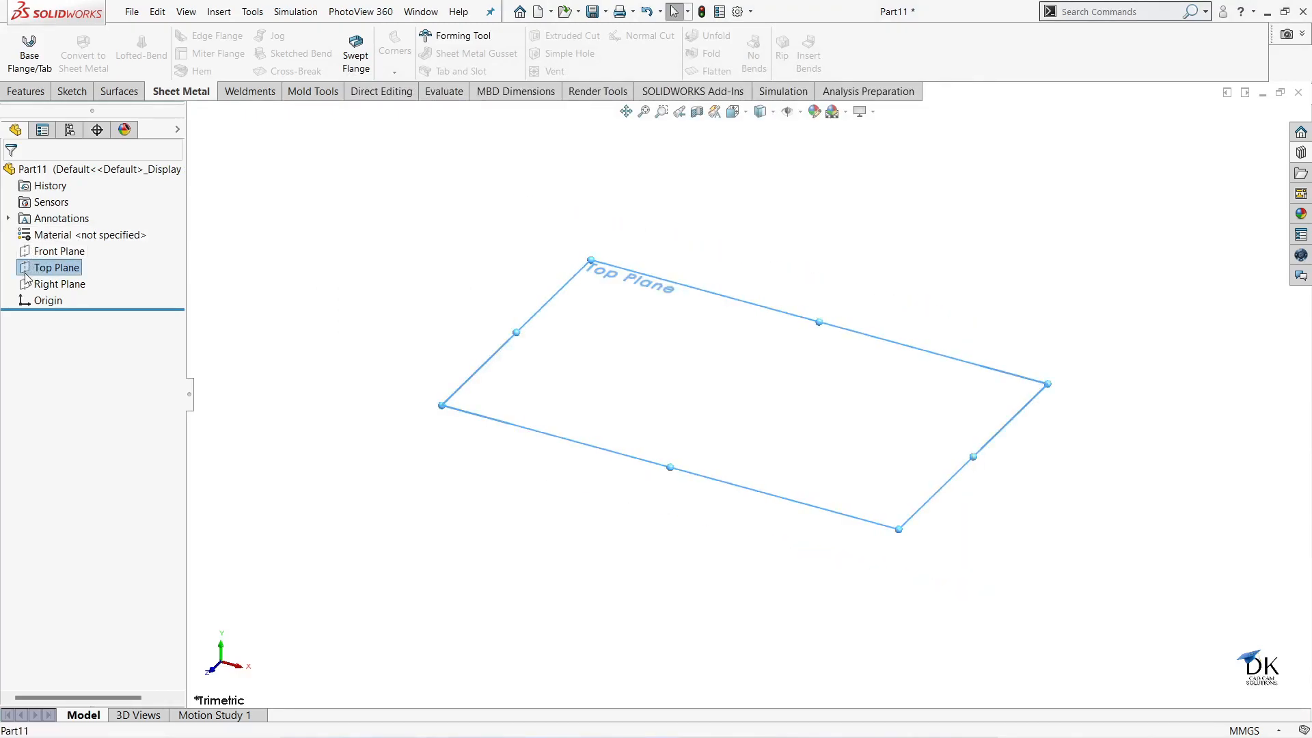
click(30, 247)
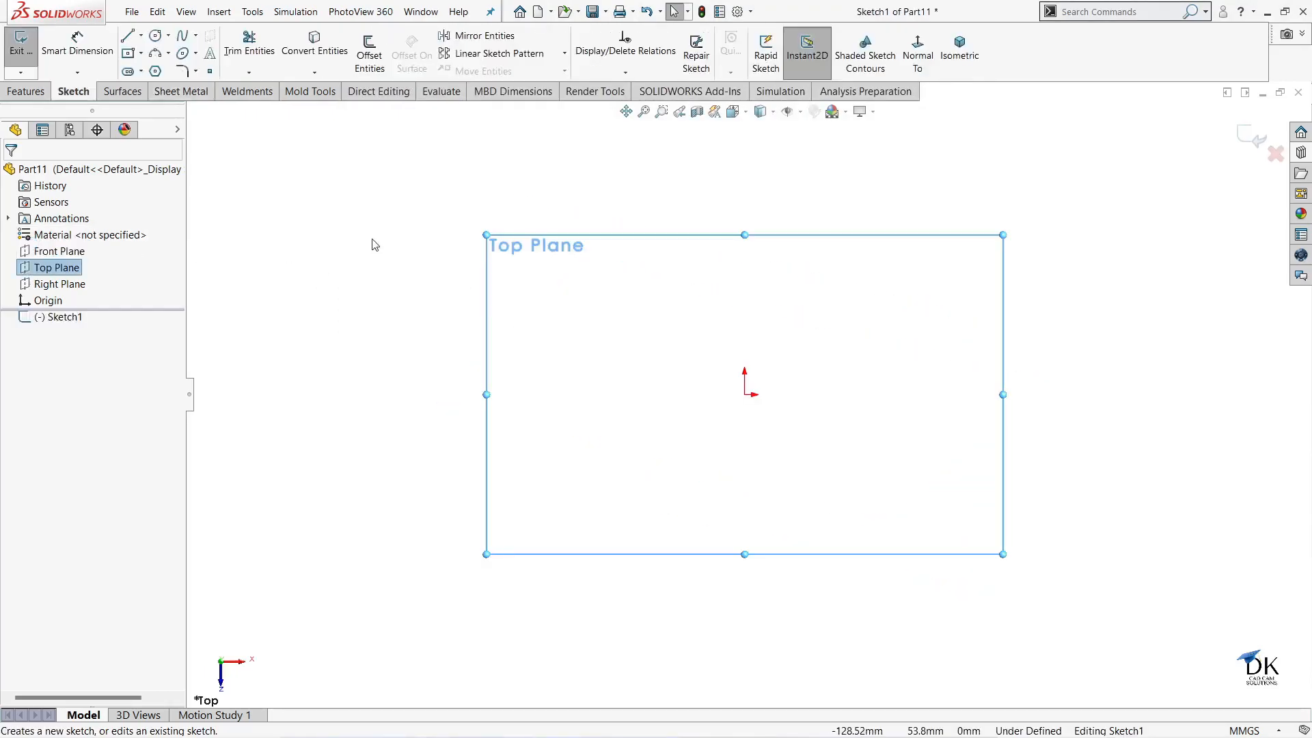
click(129, 54)
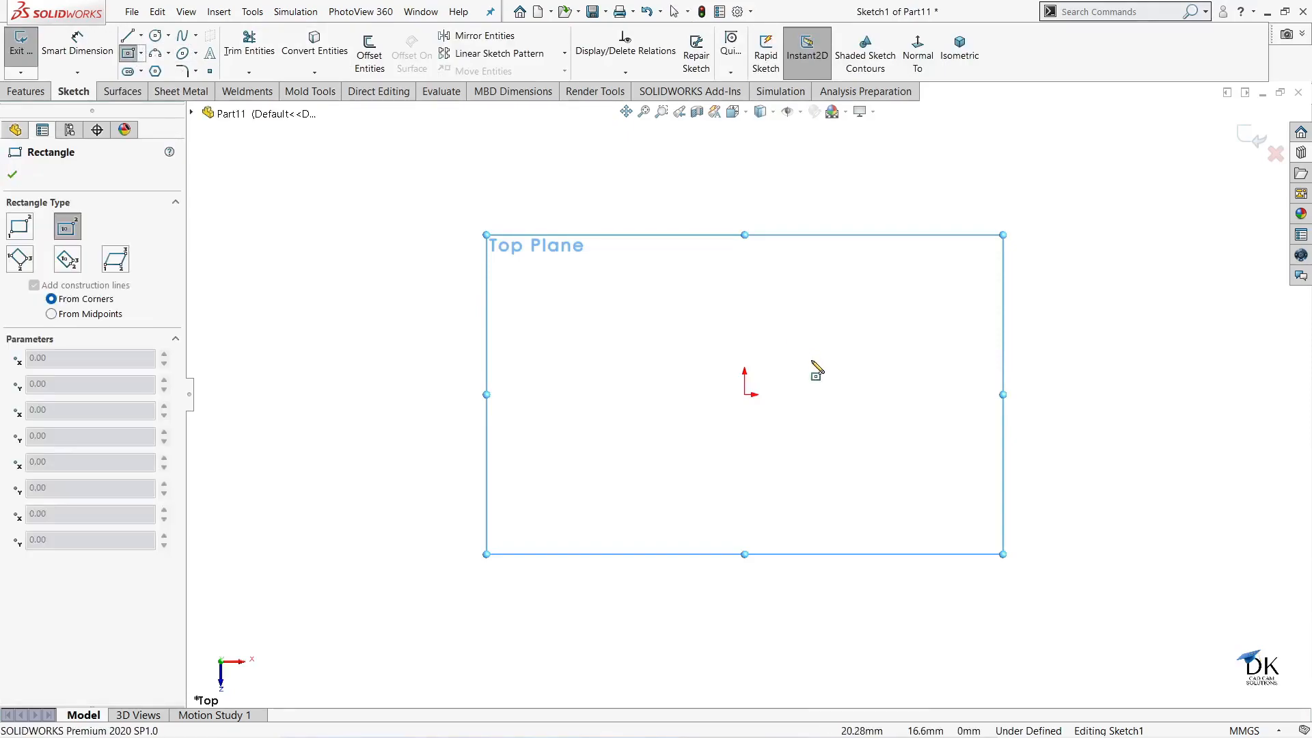
click(745, 395)
click(979, 256)
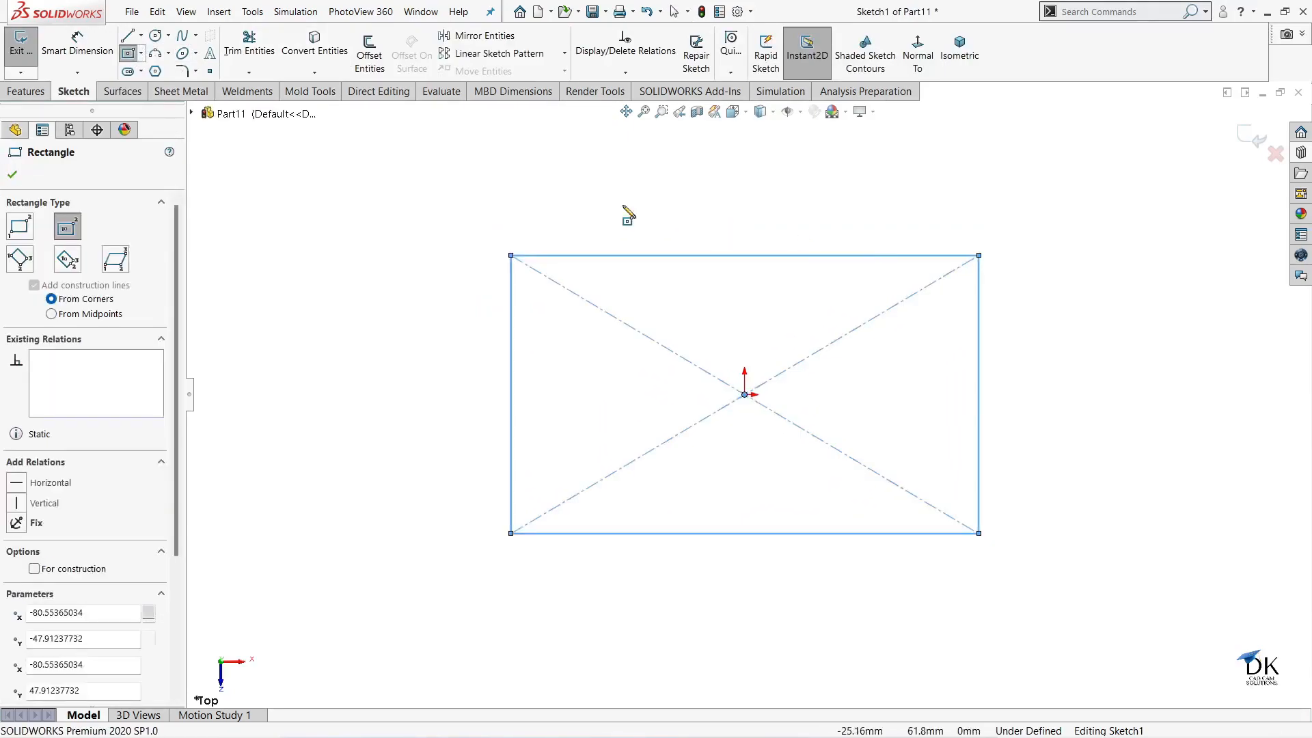
Dimension the rectangle to 150 mm wide and 100 mm high
click(68, 45)
click(710, 256)
click(723, 208)
text(150)
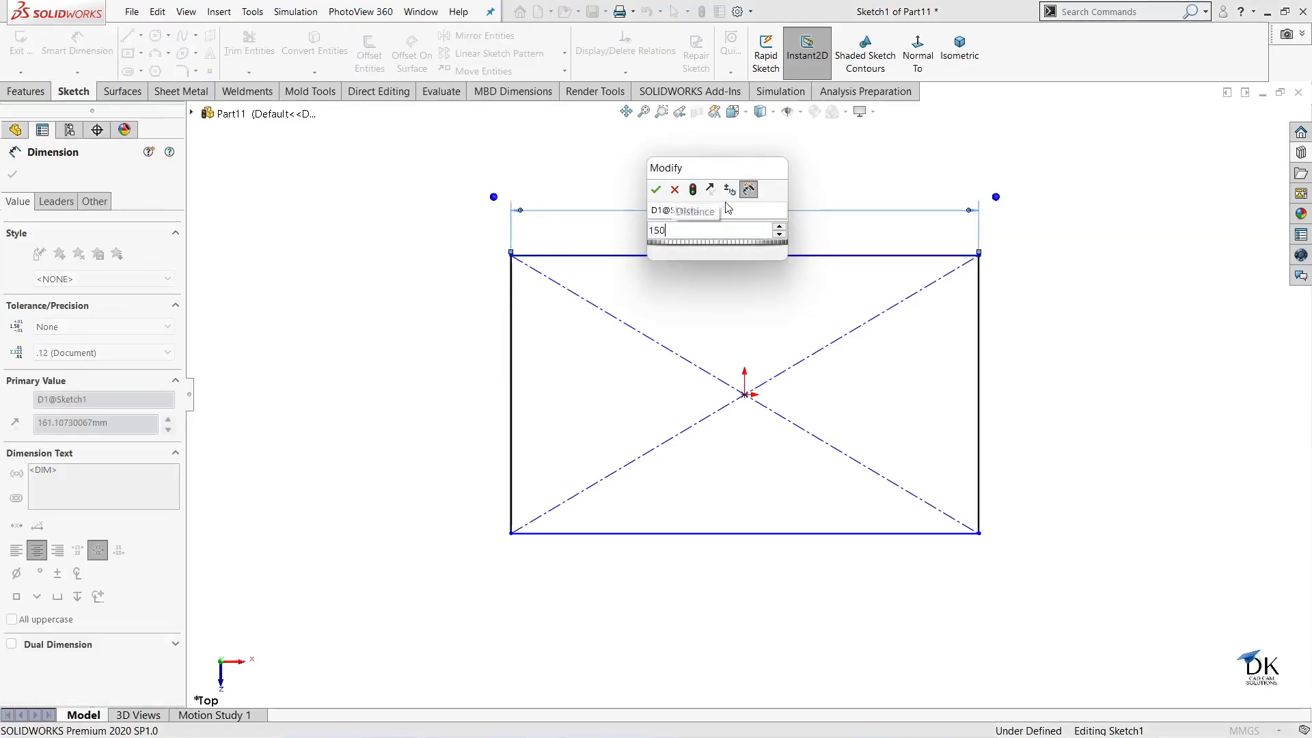
key(Return)
click(984, 352)
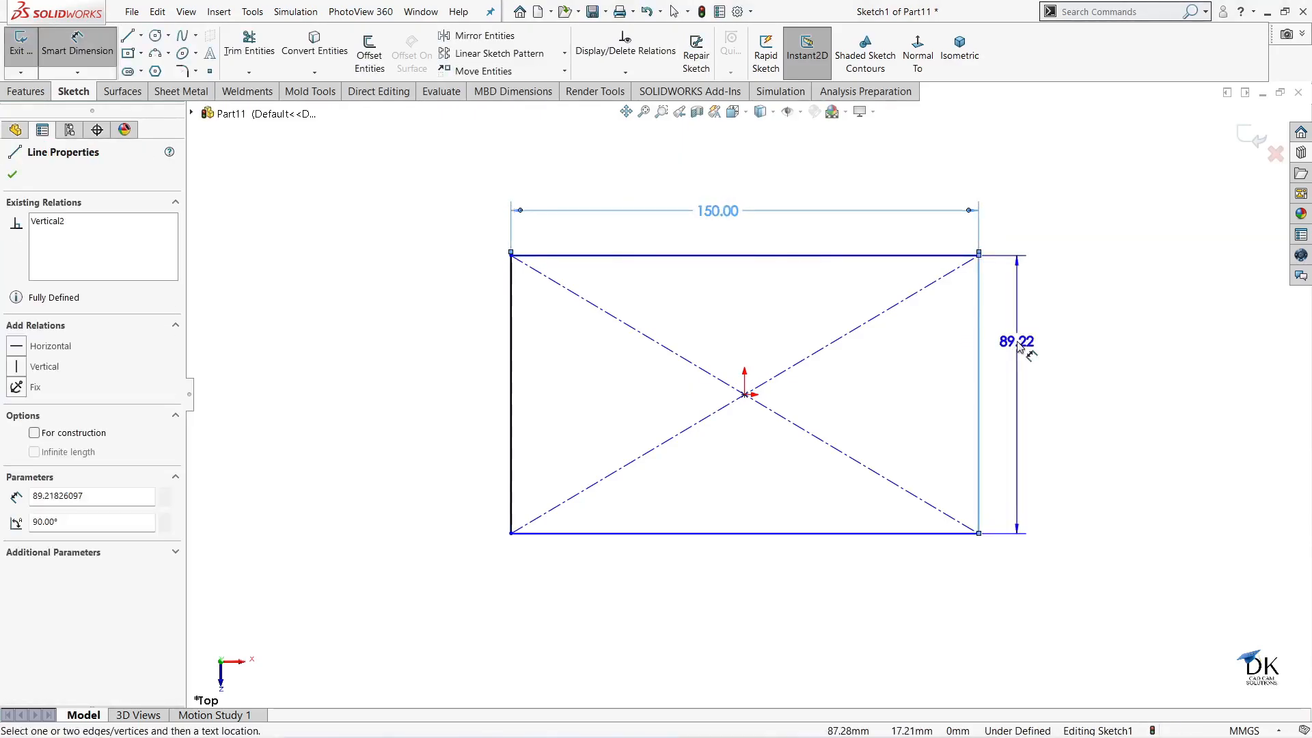
click(1017, 348)
text(100)
key(Return)
click(12, 175)
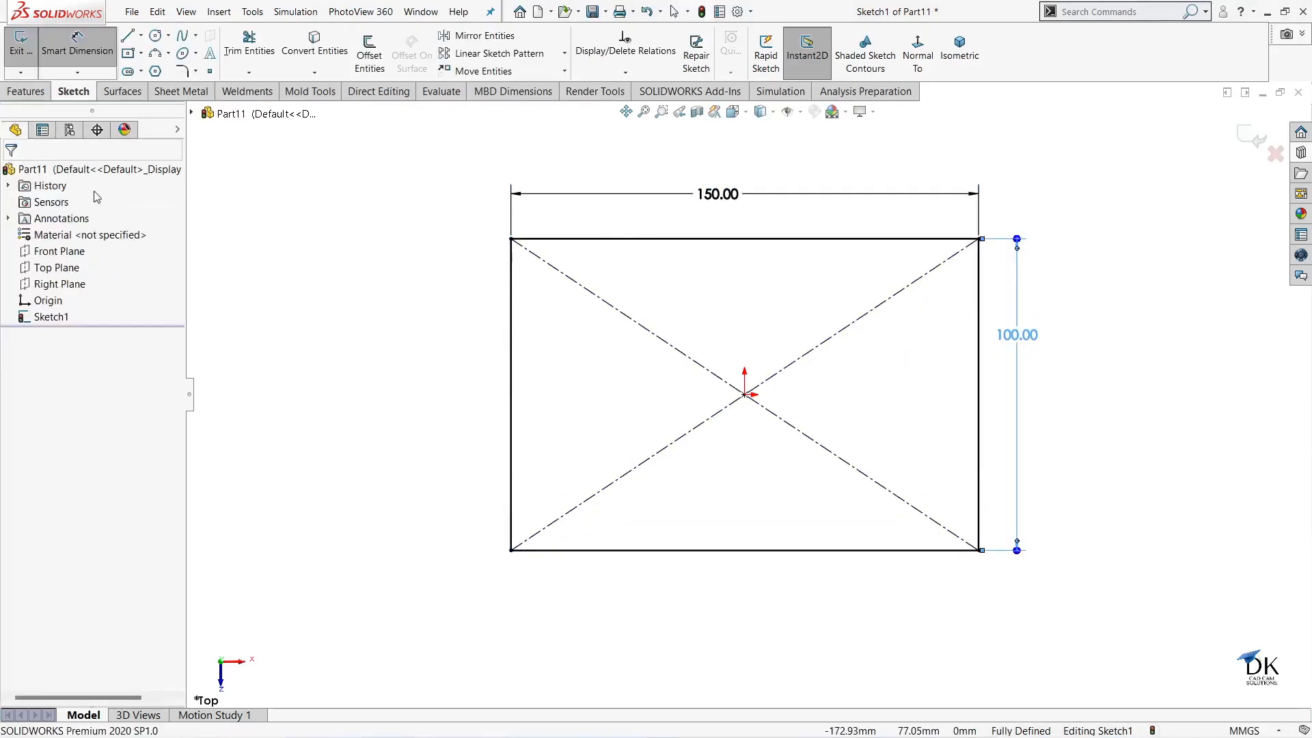
Fillet all four corners of the rectangle with a 10 mm radius and finish the sketch
click(182, 71)
drag(441, 177, 1038, 615)
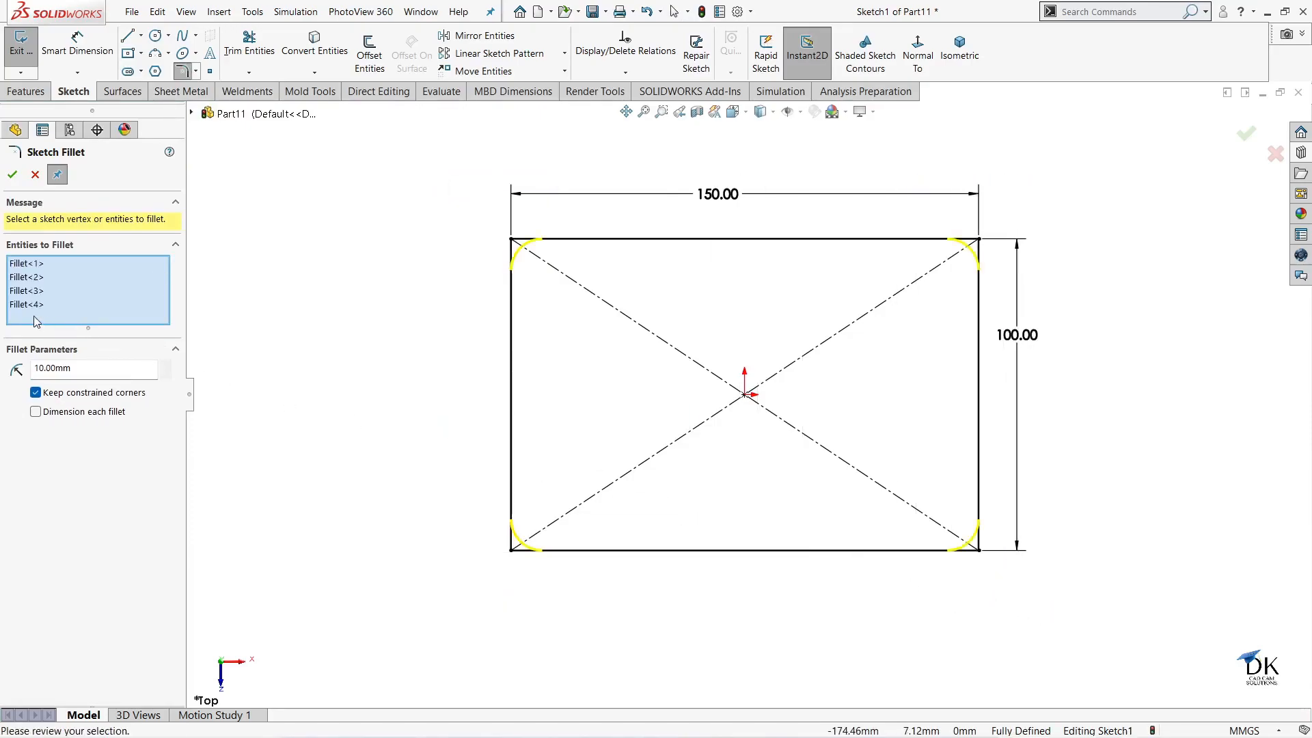
click(12, 175)
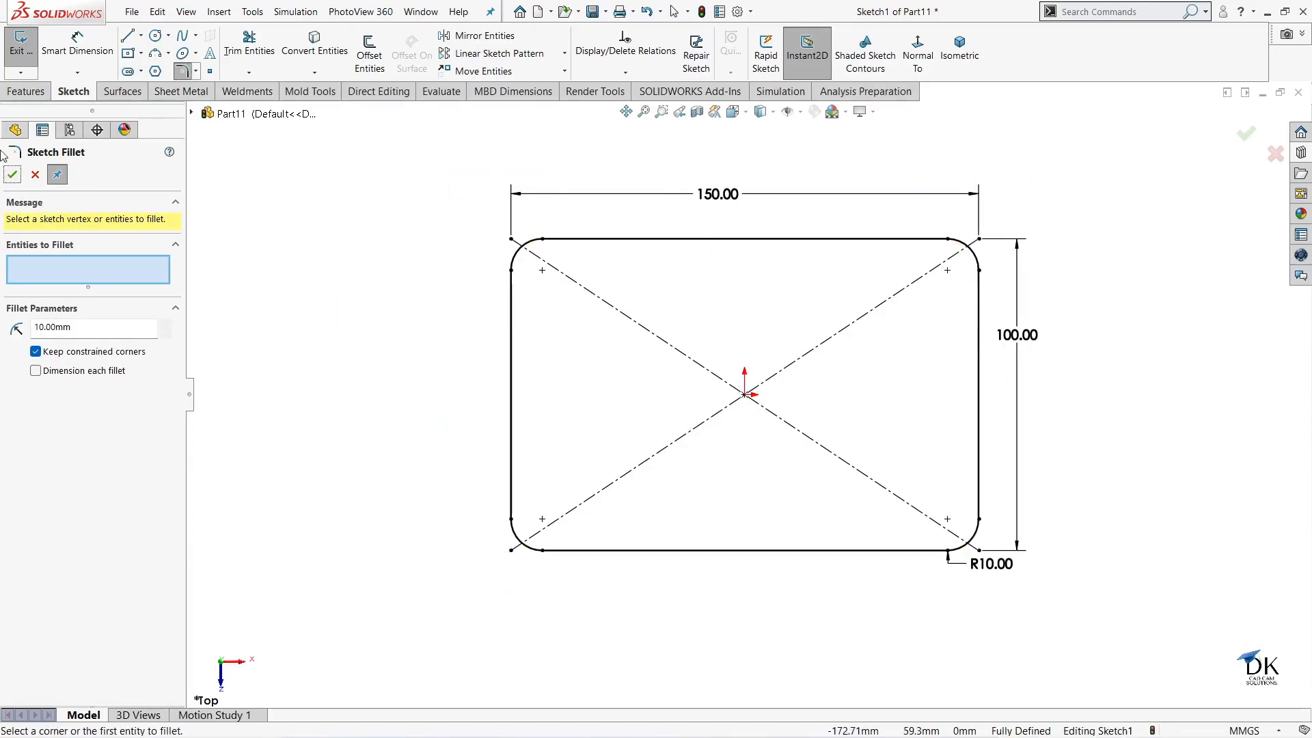
click(12, 174)
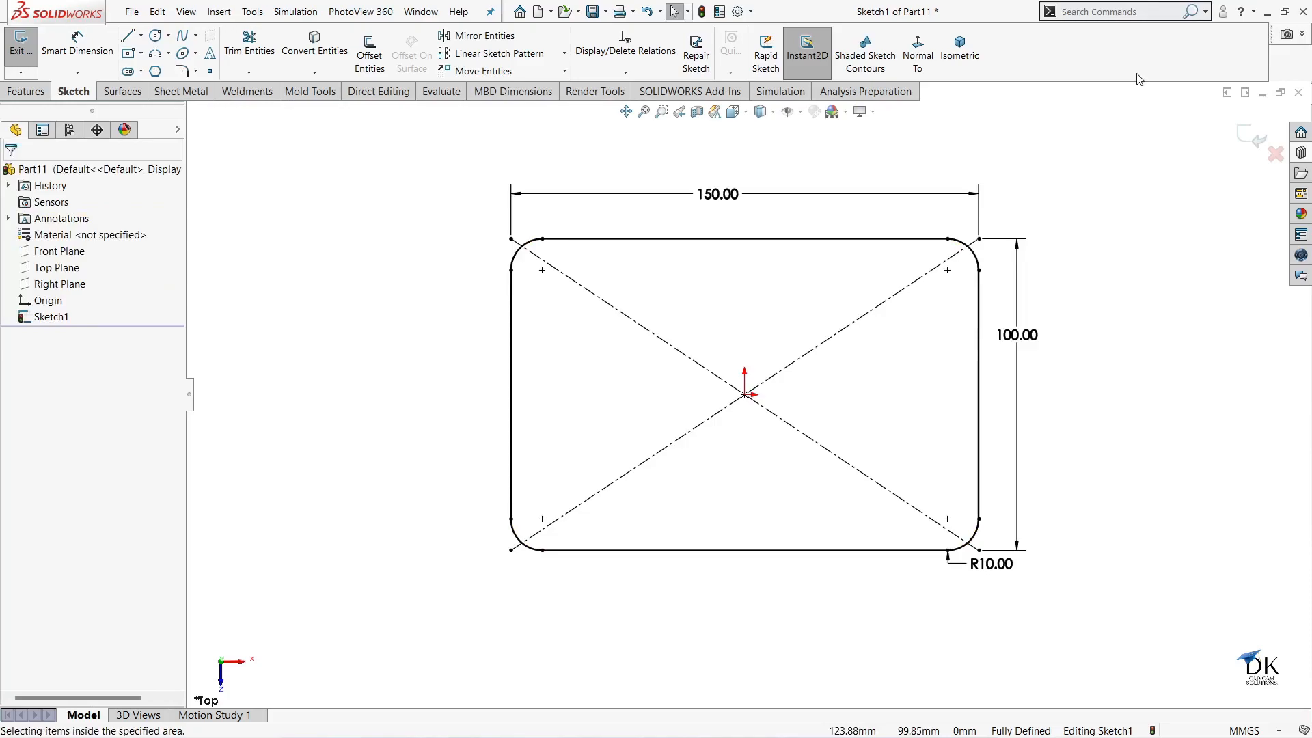
click(1245, 133)
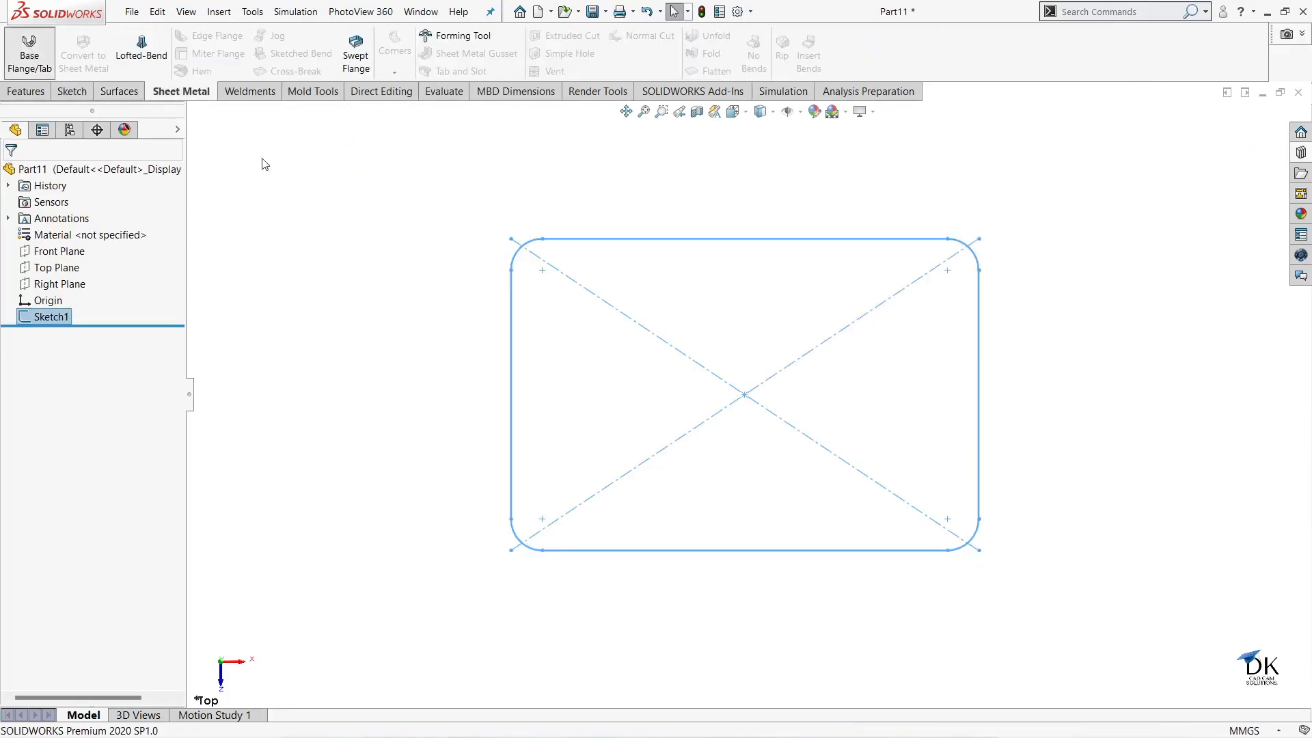
Create a 3 mm thick sheet metal Base Flange from the rounded rectangle sketch
click(29, 49)
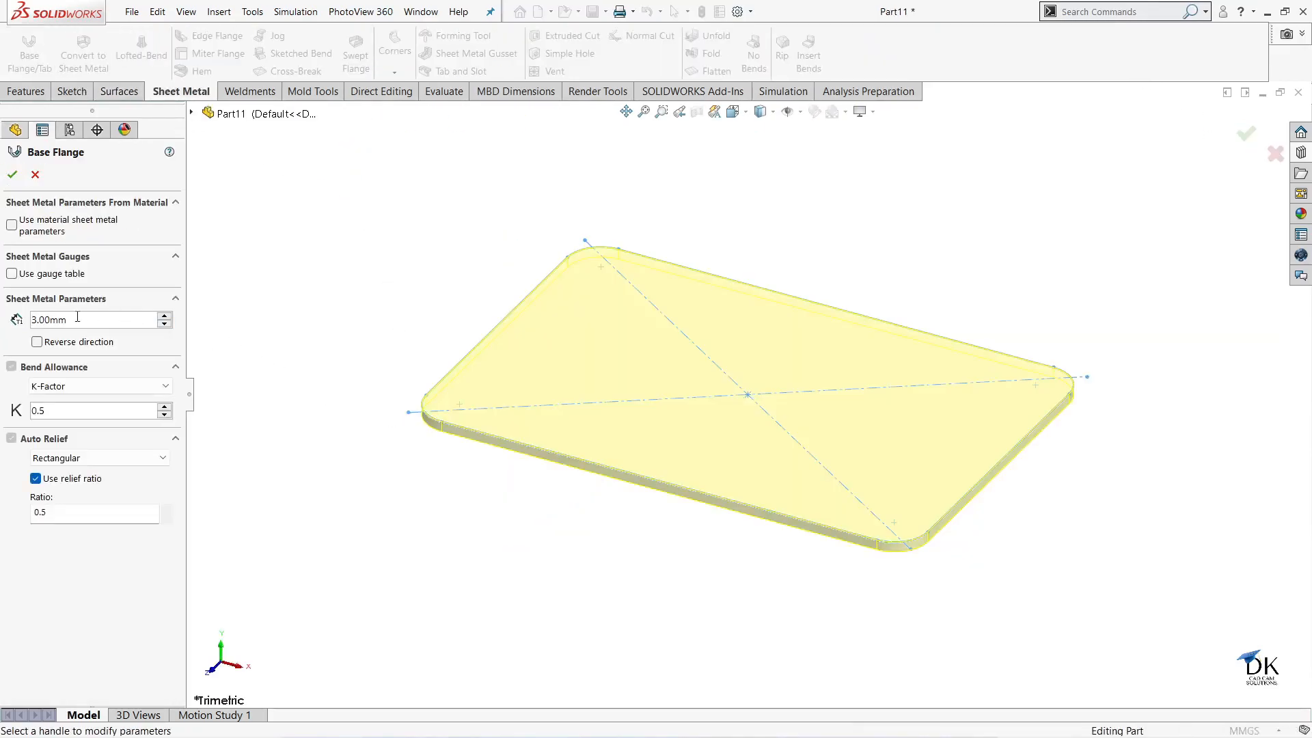
click(13, 175)
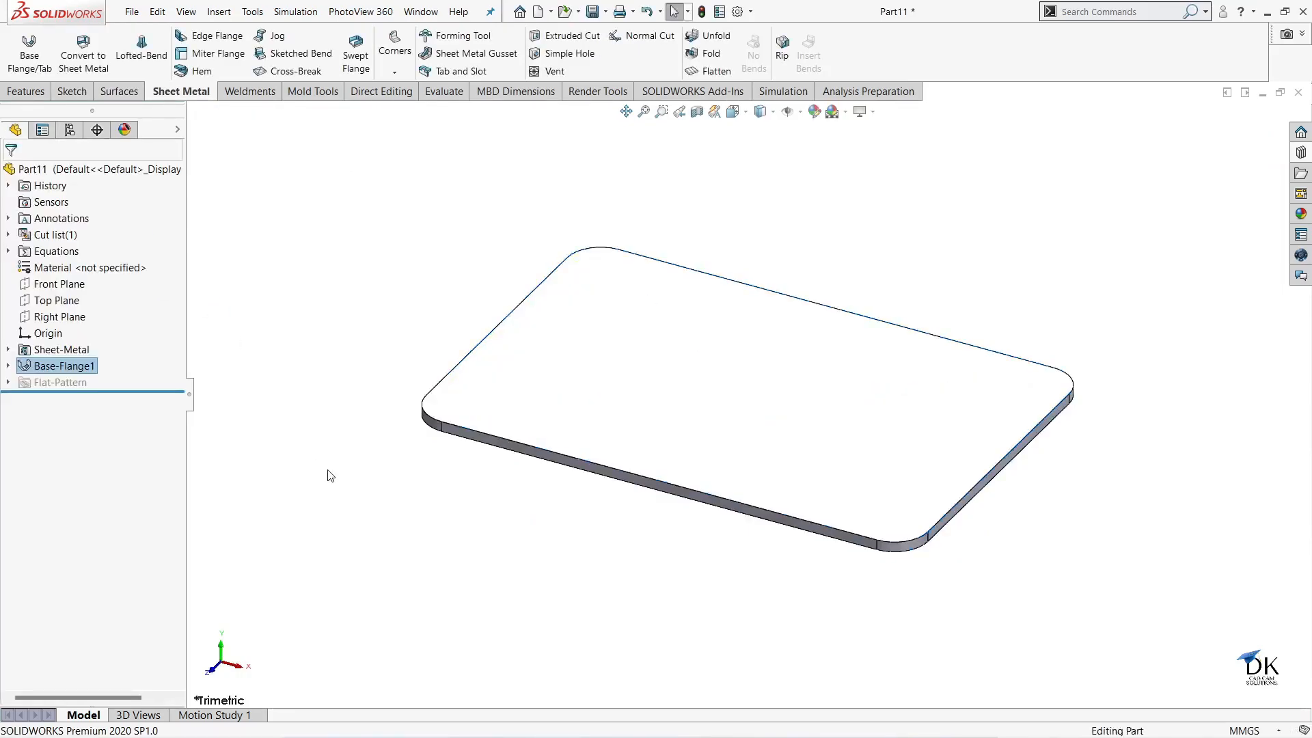
middle_drag(522, 541, 320, 440)
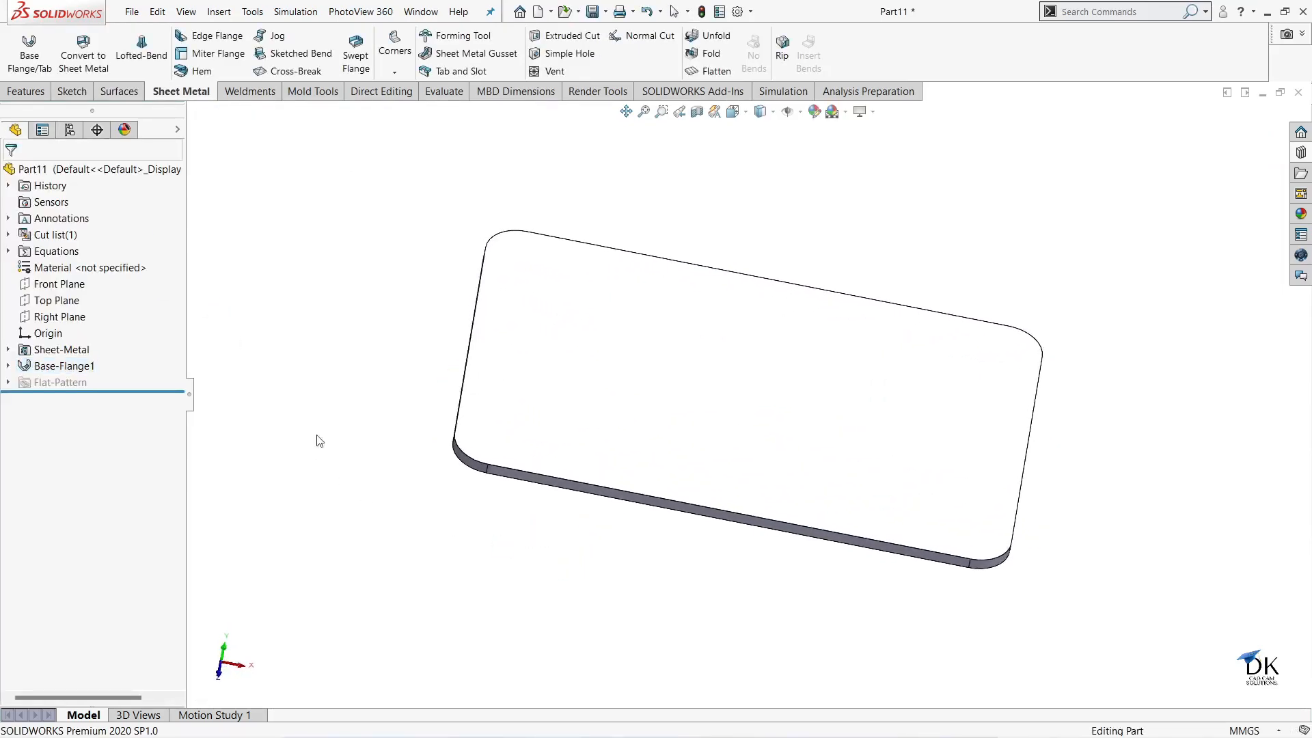
Apply a magenta color appearance to the whole part
click(42, 171)
click(814, 113)
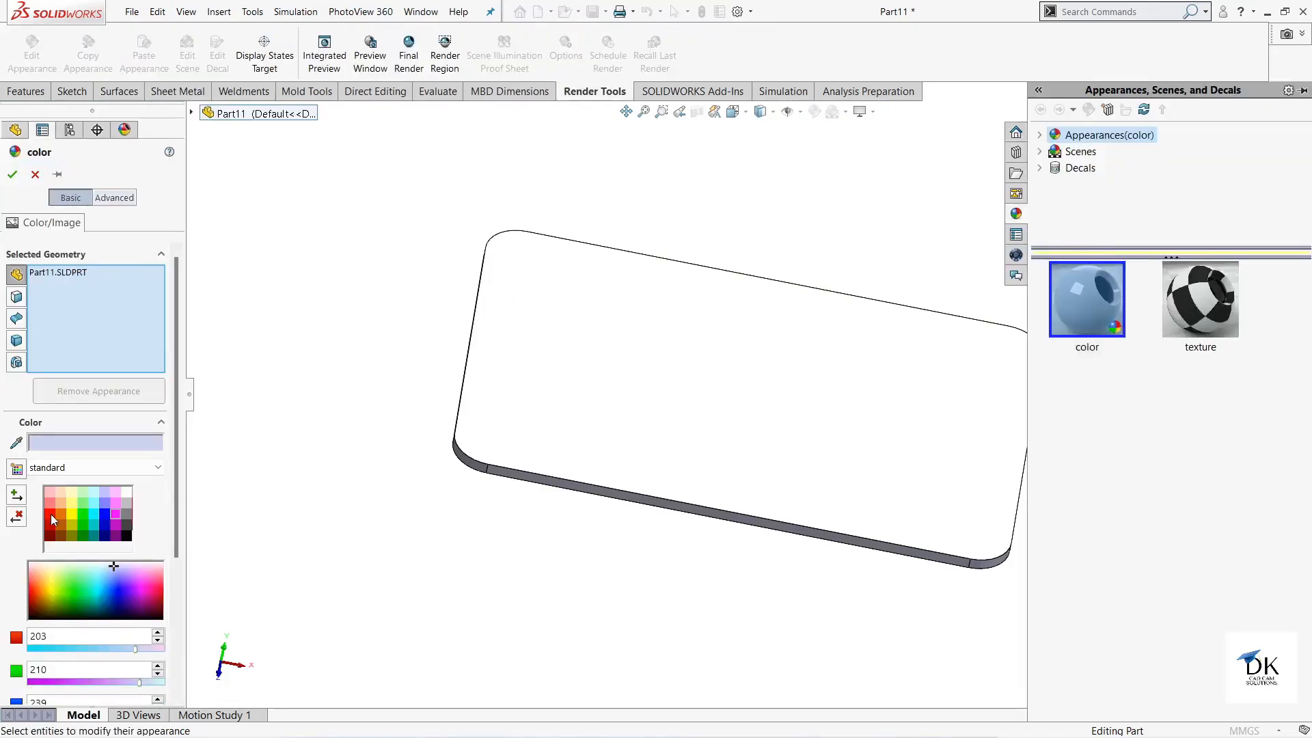
click(94, 519)
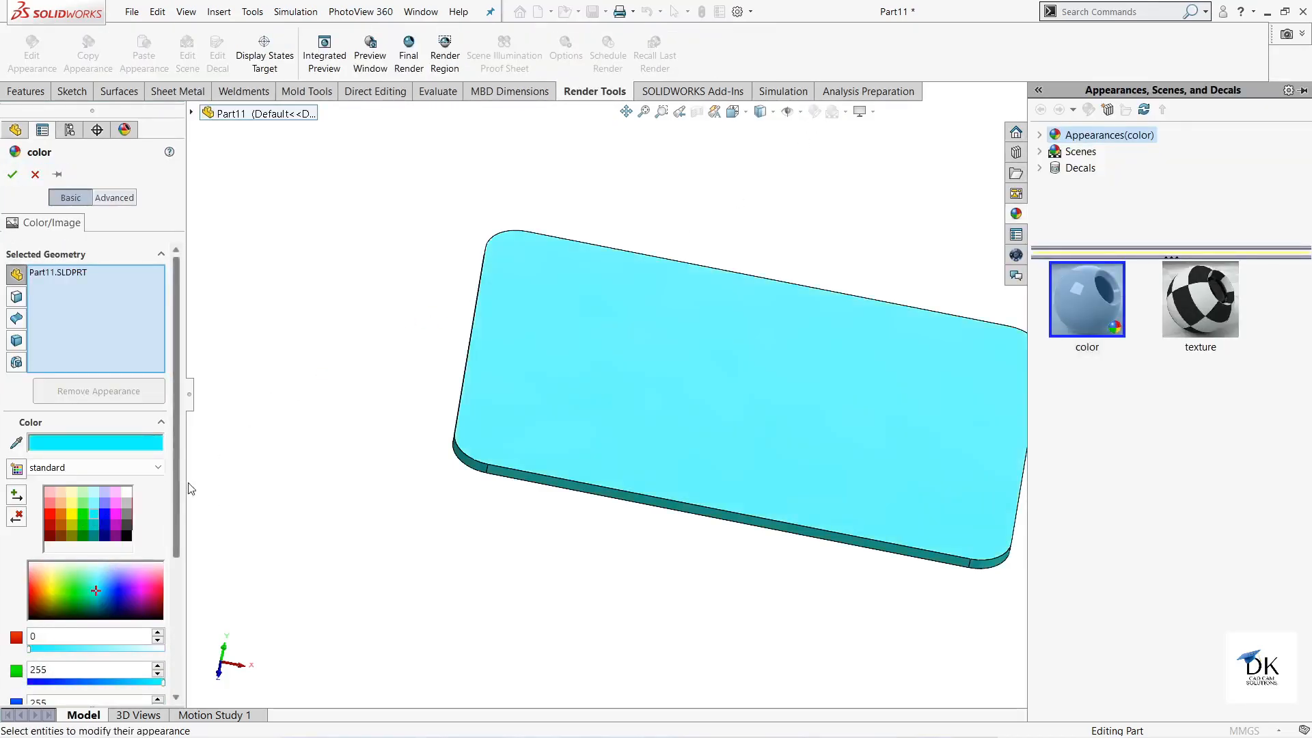
middle_drag(216, 489, 170, 408)
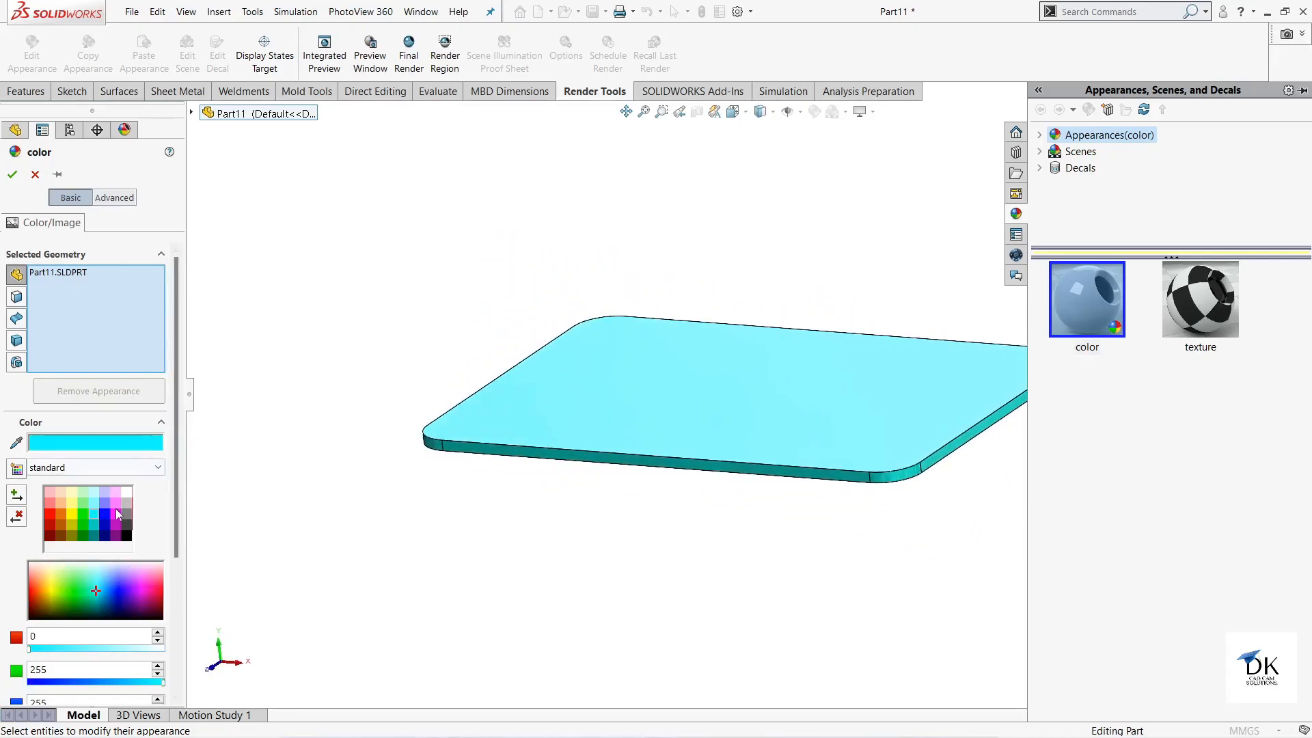
click(116, 513)
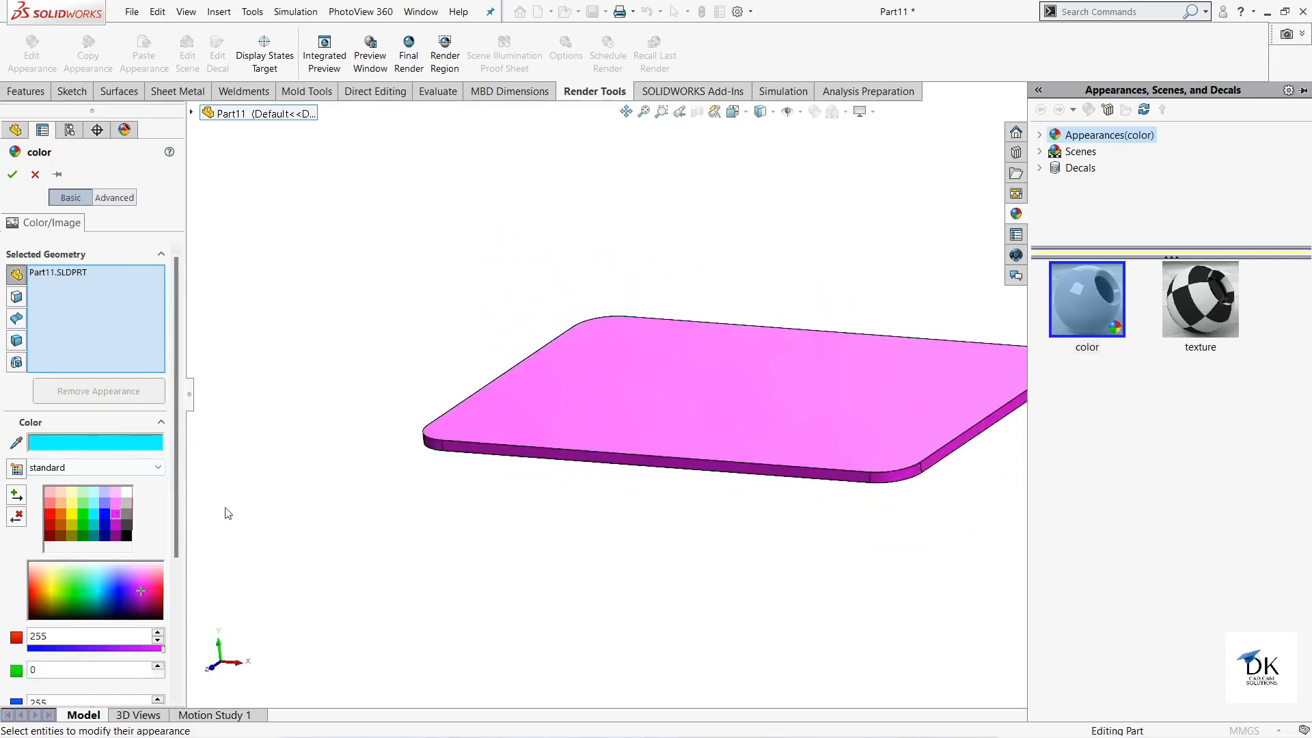
click(12, 176)
Insert forming tool 01 from the design library's forming tools folder near the centre of the plate's top face
middle_drag(535, 568, 1052, 234)
middle_drag(1025, 393, 823, 531)
middle_drag(553, 571, 656, 378)
middle_drag(1107, 535, 941, 594)
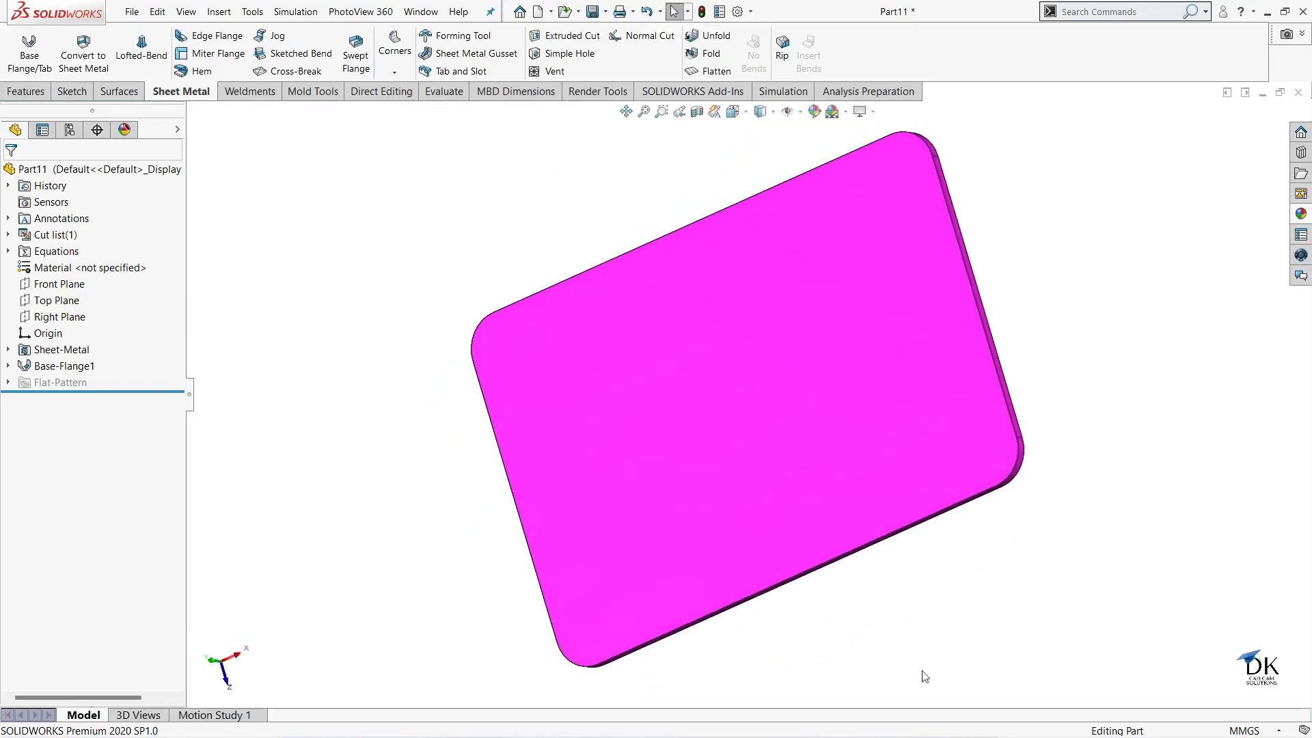
click(1301, 153)
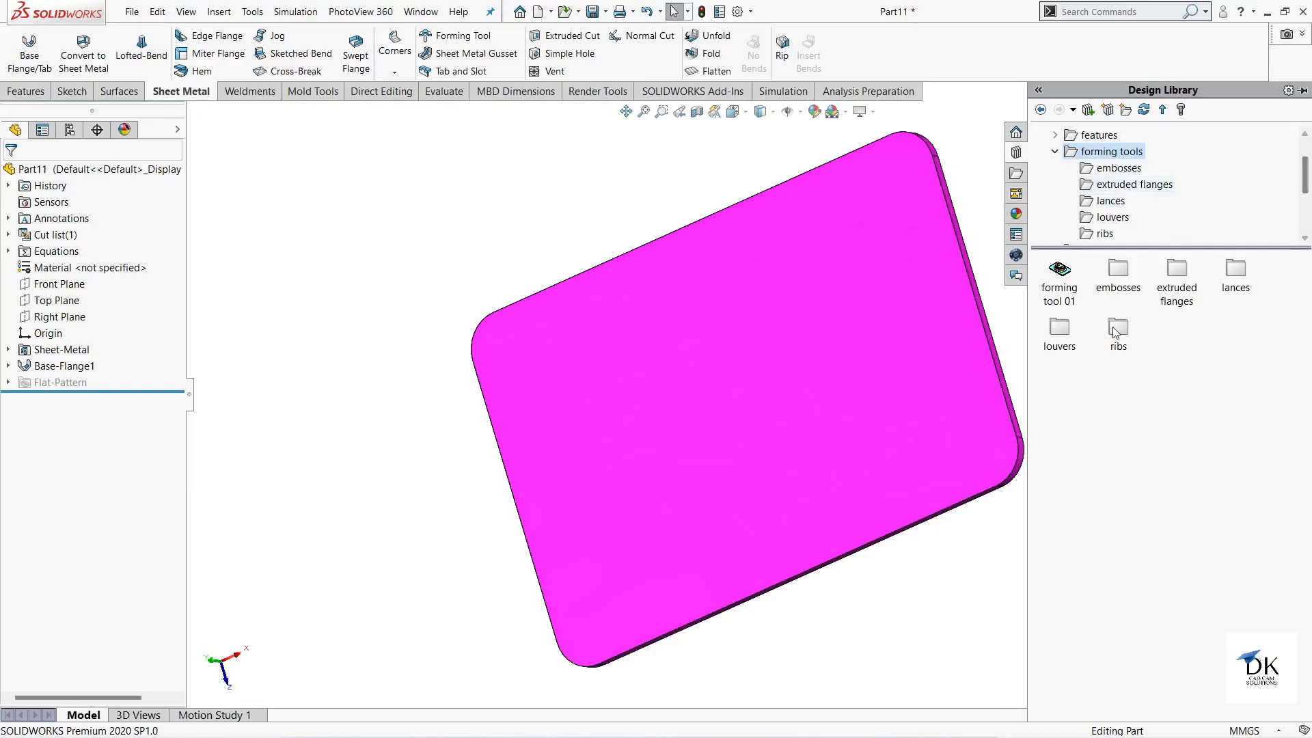
mouse_move(1056, 286)
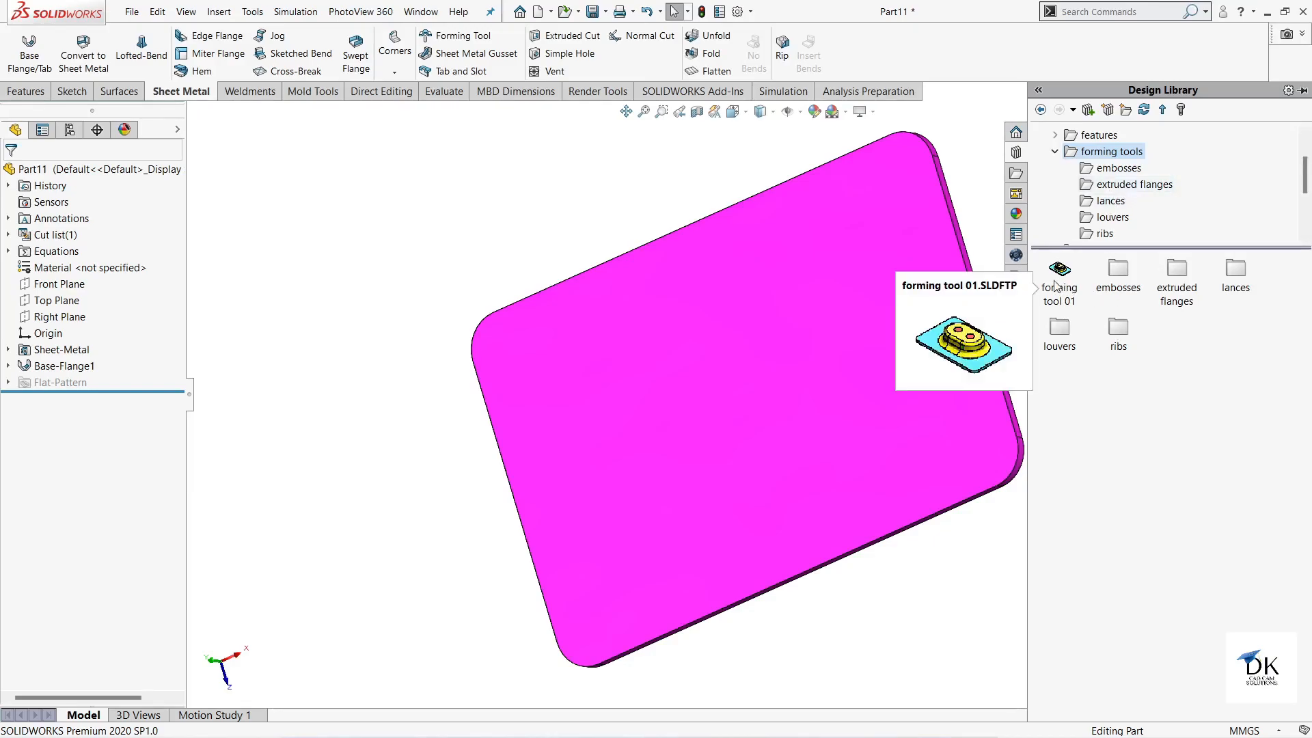
drag(1061, 272, 734, 396)
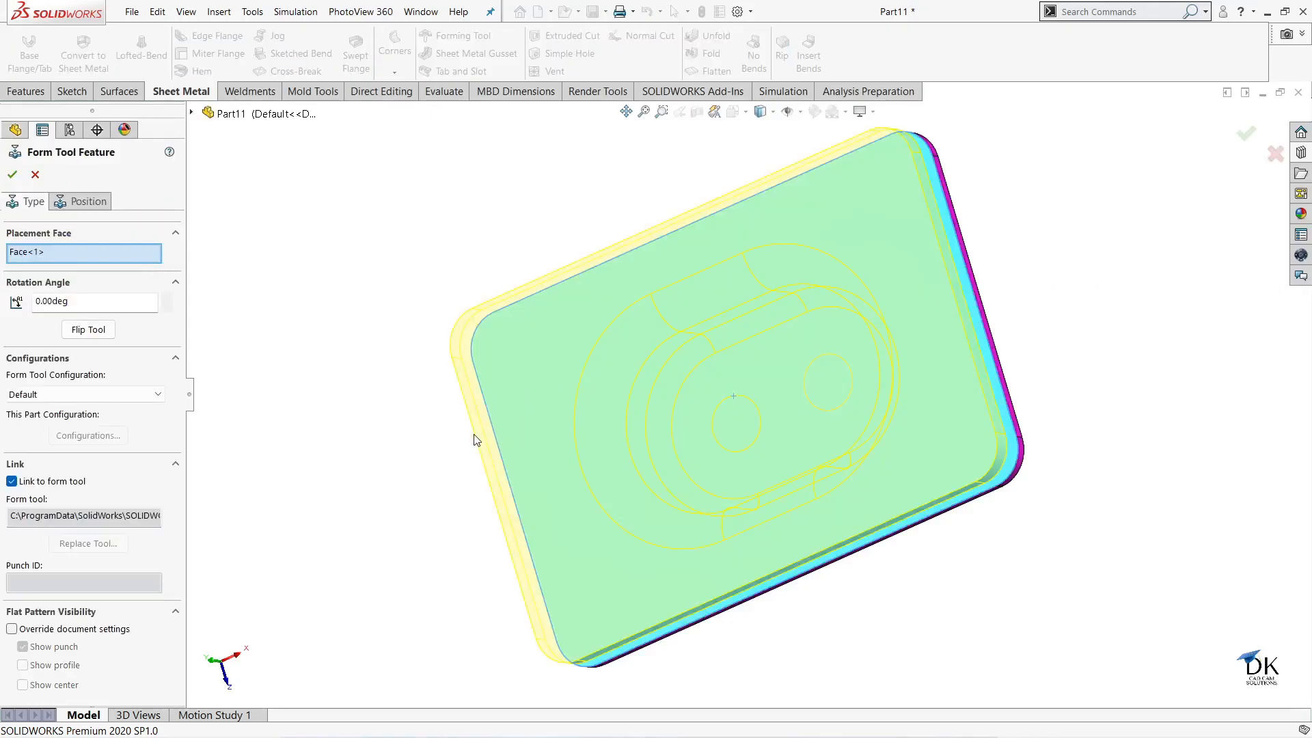
Position the forming tool's centre point 50 mm from the plate's long edge
click(76, 202)
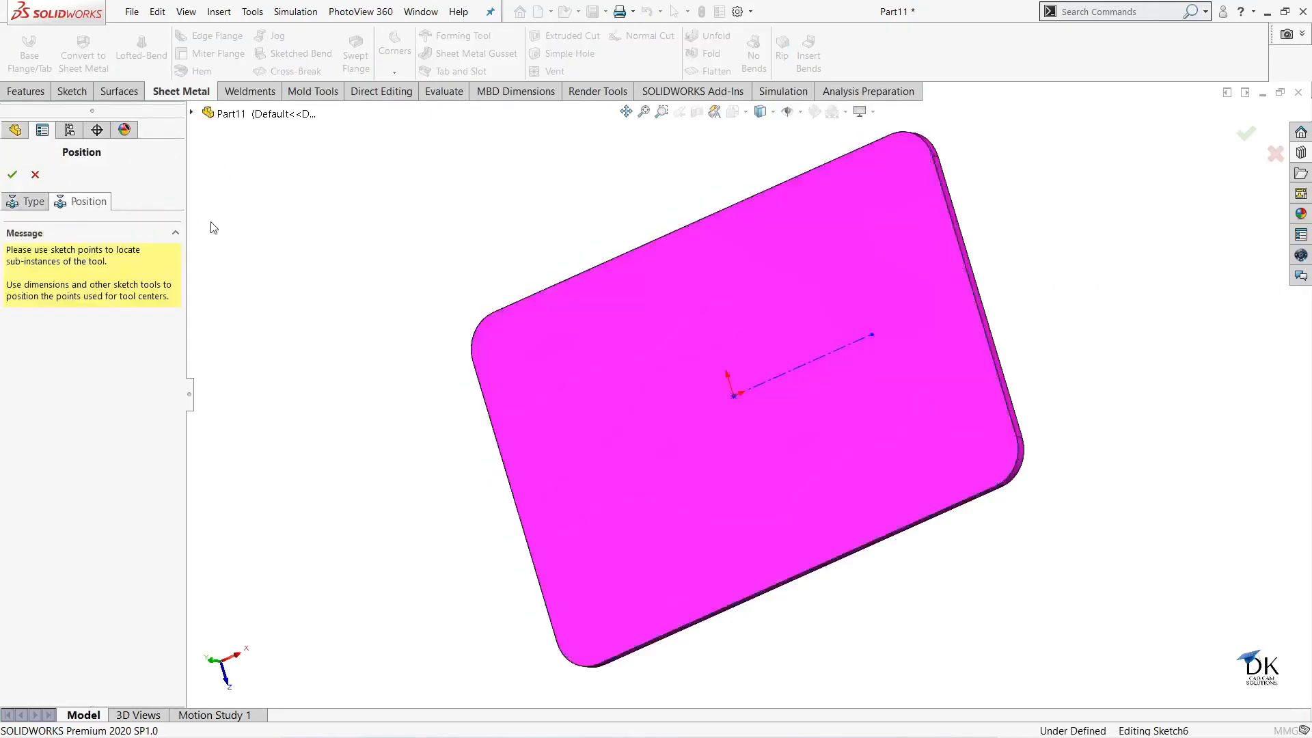
click(77, 47)
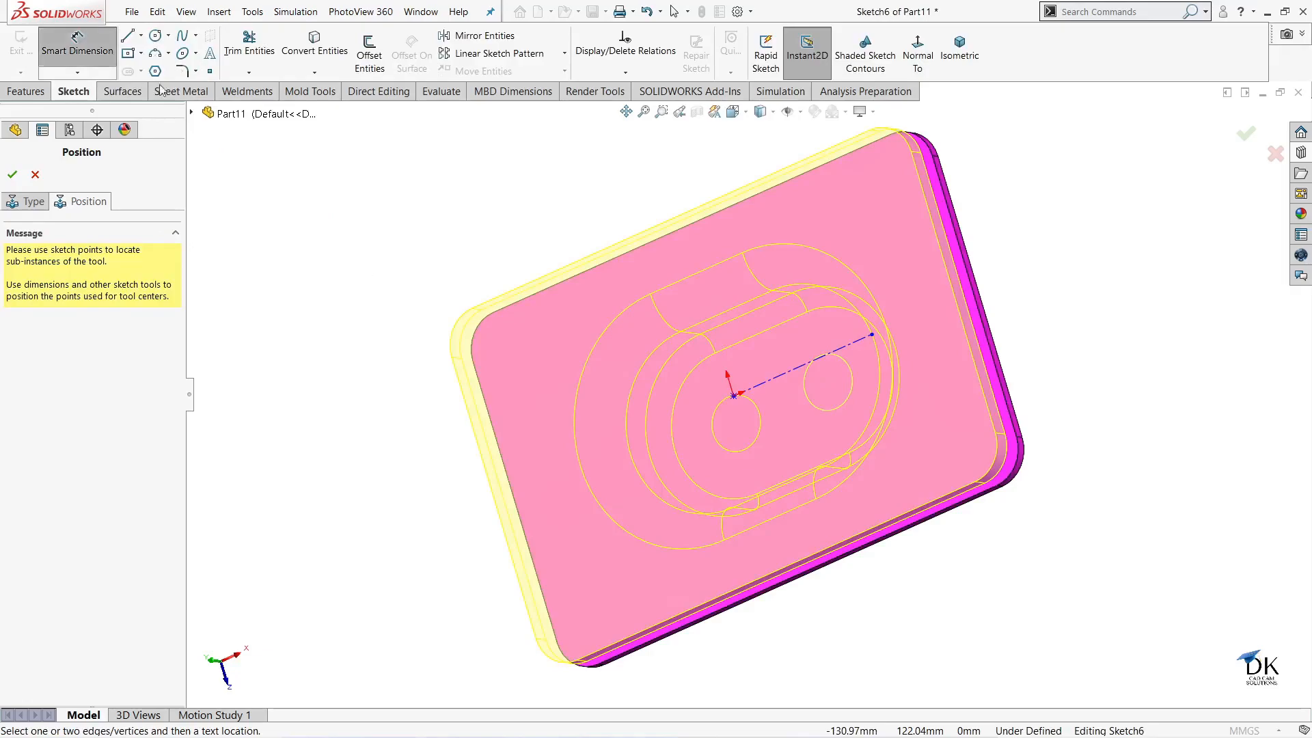
click(735, 397)
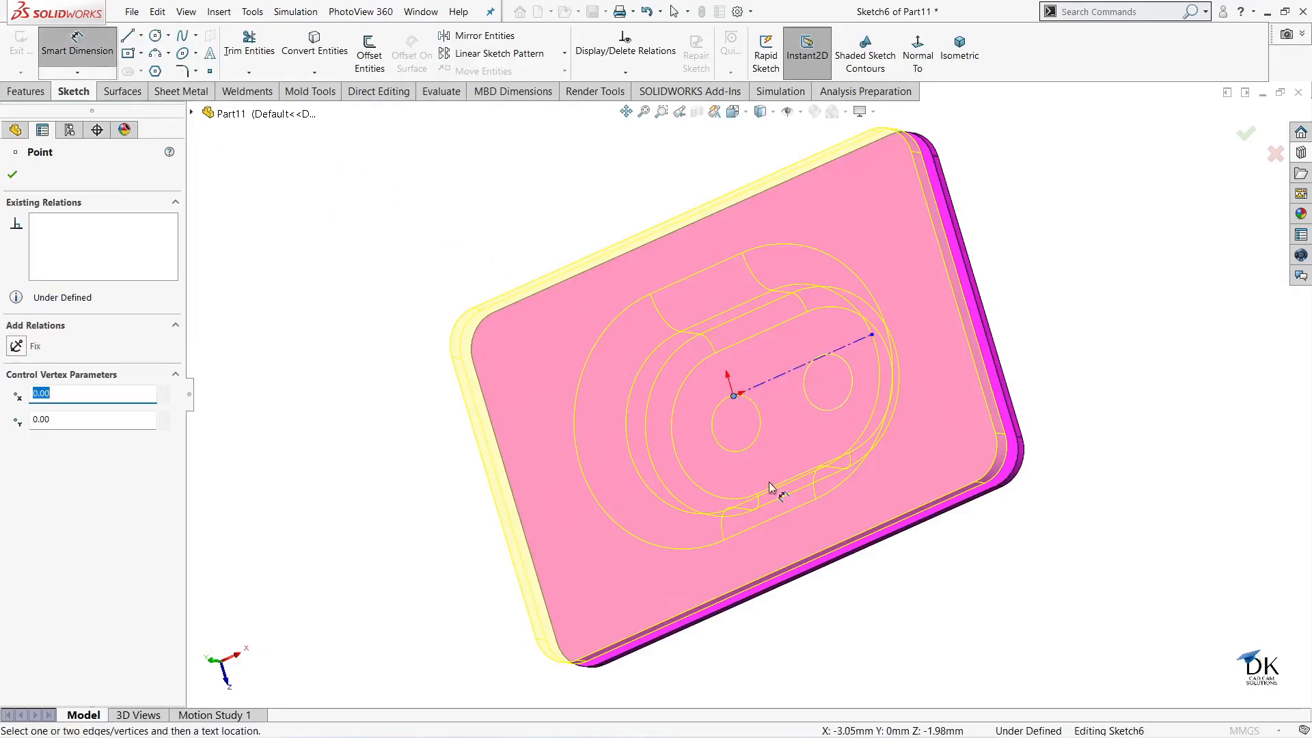
click(796, 576)
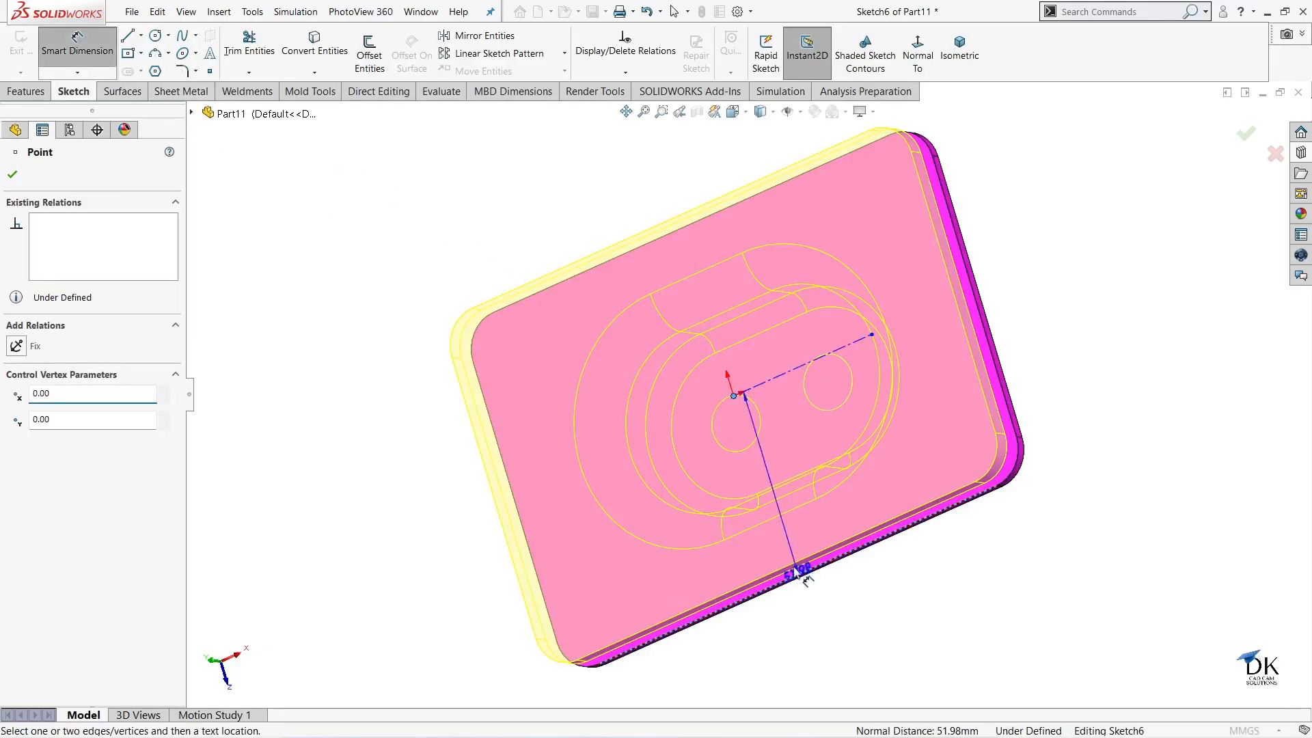
click(586, 615)
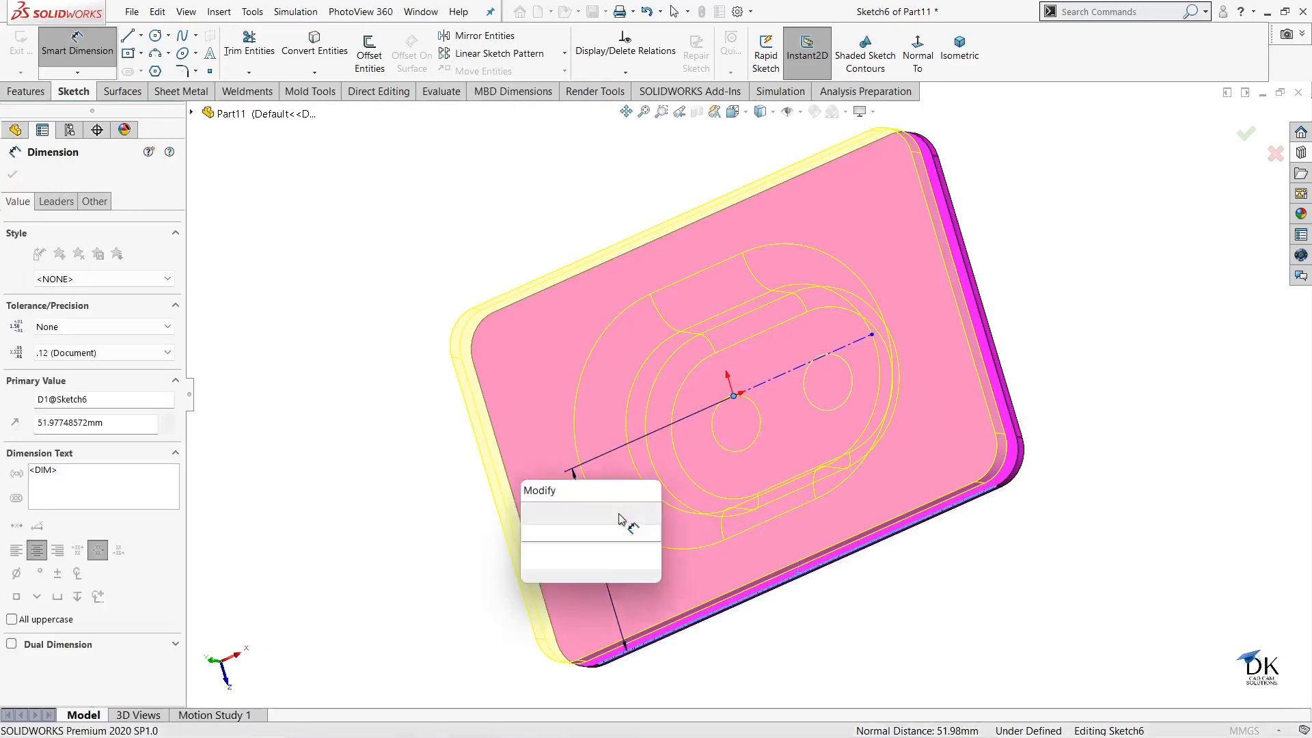
text(50)
key(Return)
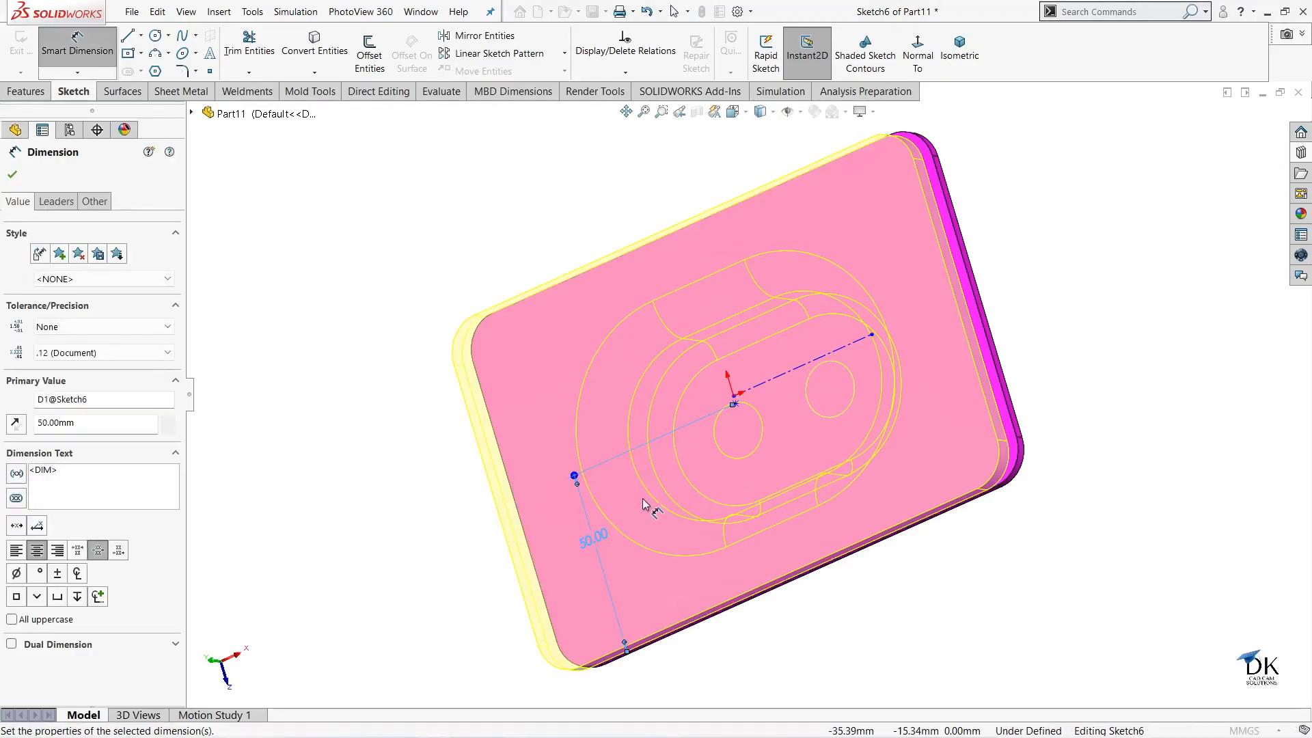
Set the tool's centre point 75 mm from the plate's short edge and complete the form tool feature
click(735, 405)
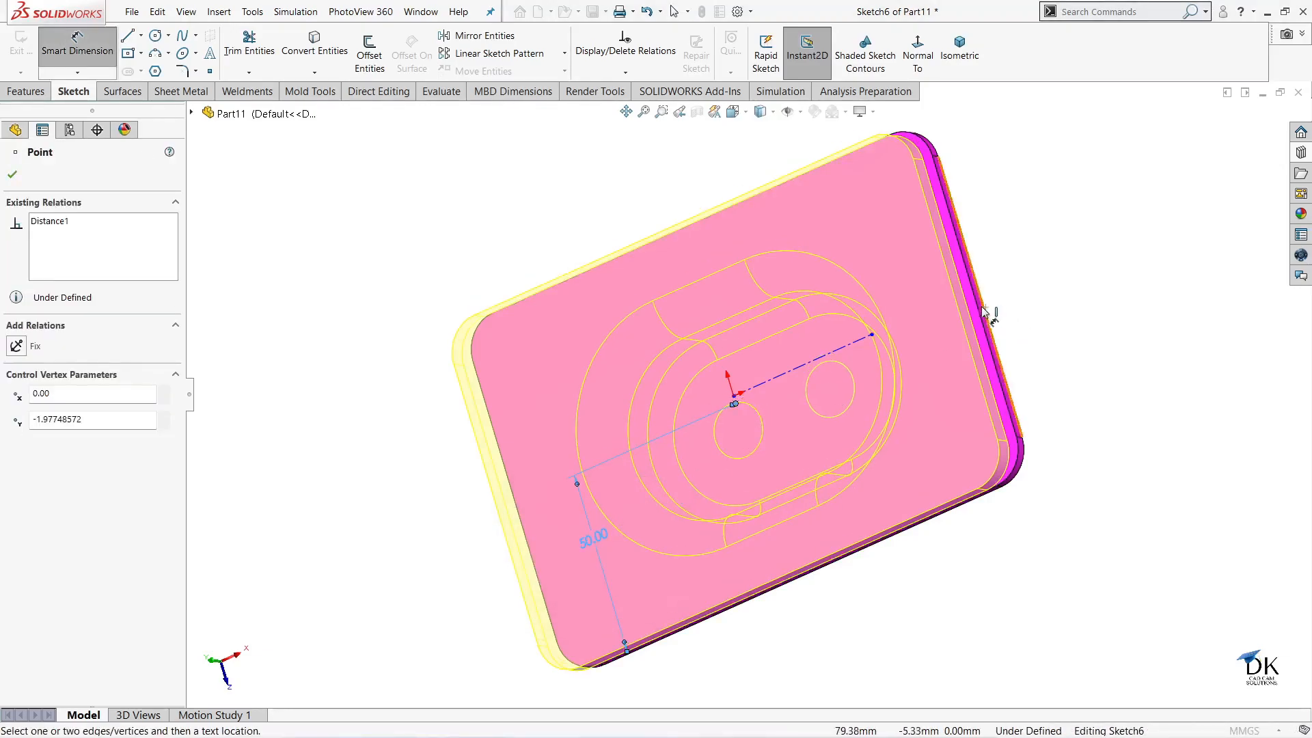
click(984, 309)
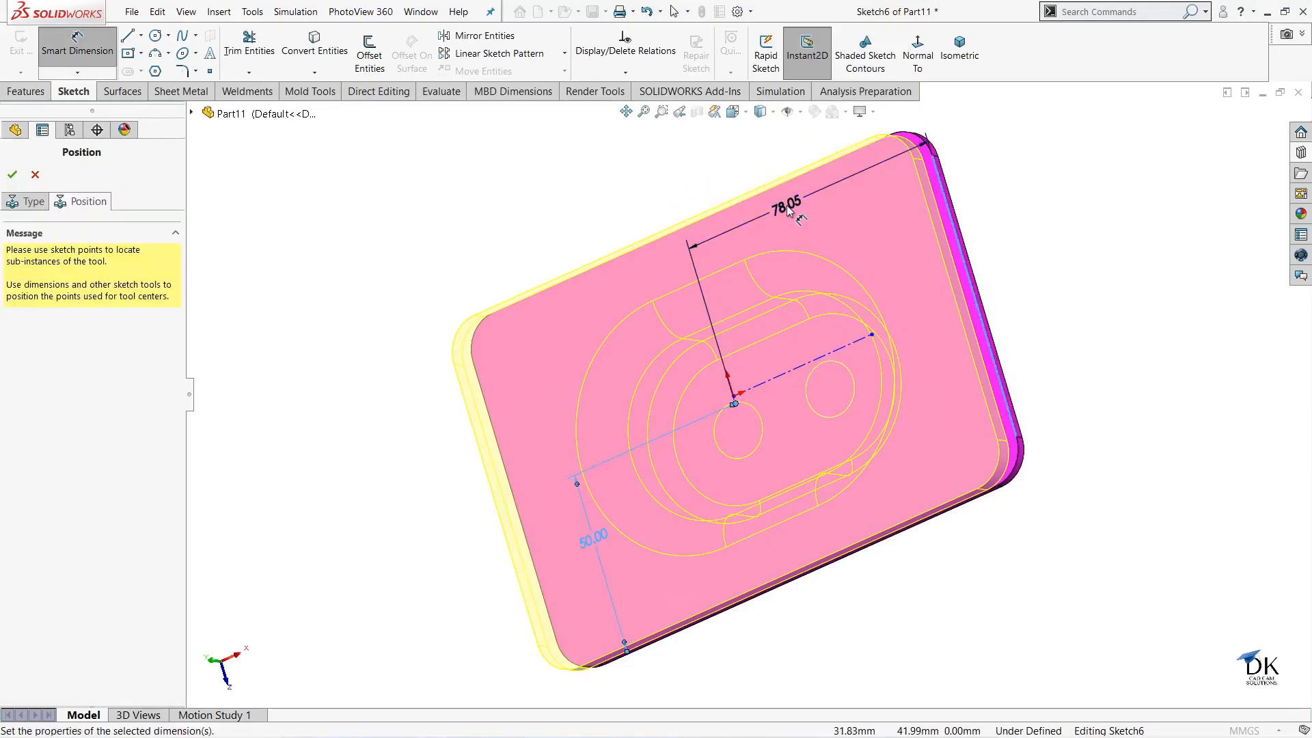
click(786, 204)
text(75)
key(Return)
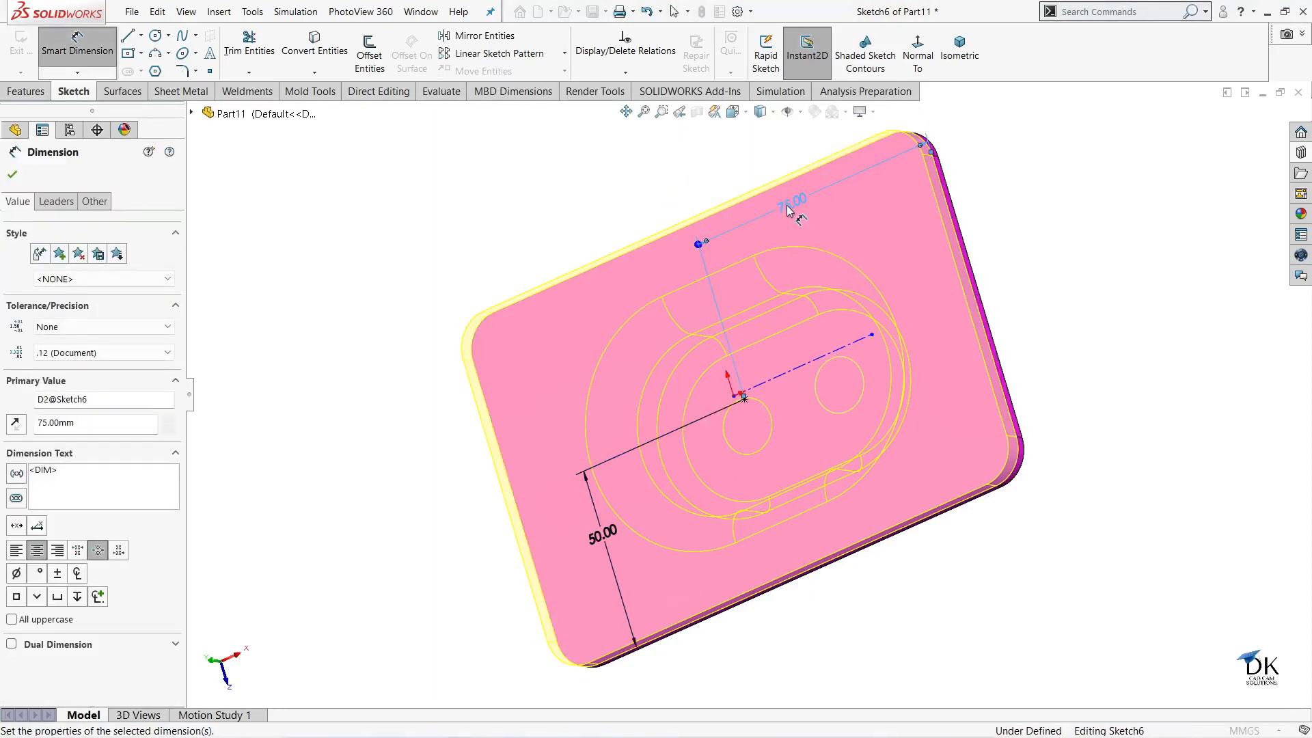
click(13, 176)
click(12, 177)
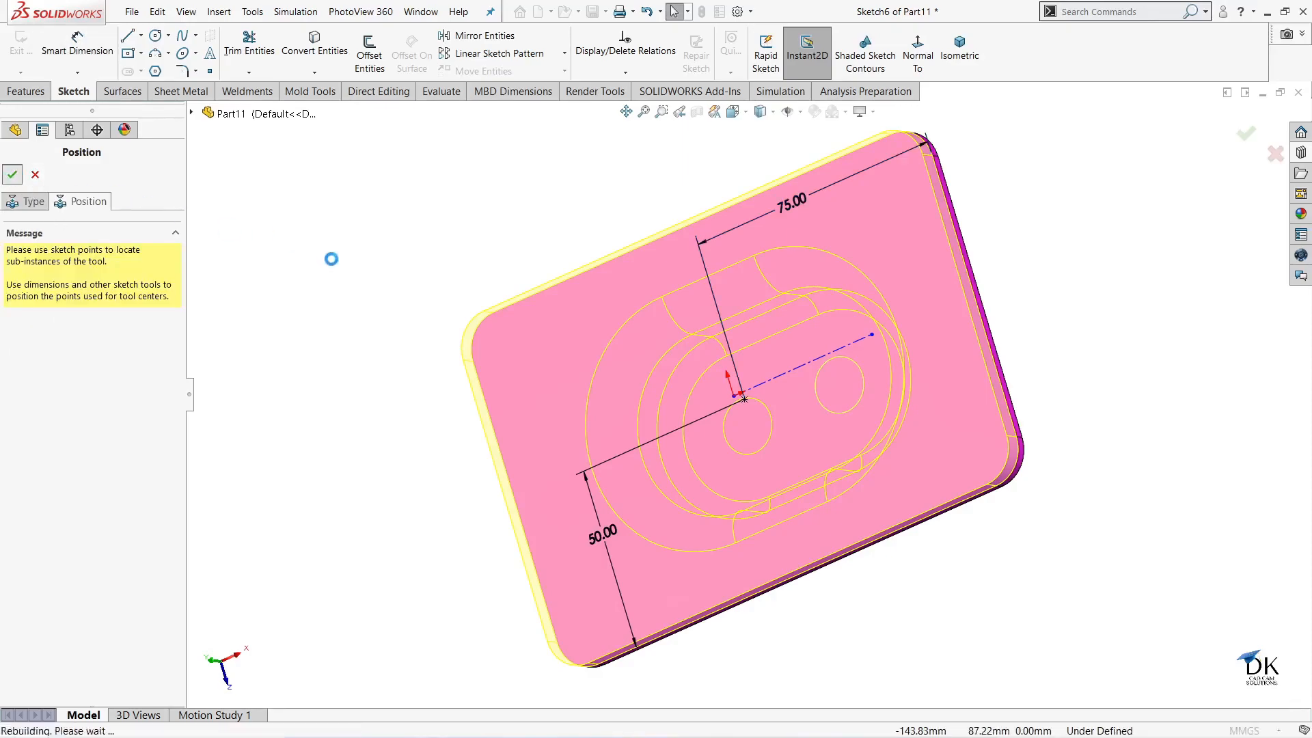
Inspect the formed recess from the side and show the plate in the isometric view
middle_drag(1069, 293, 979, 237)
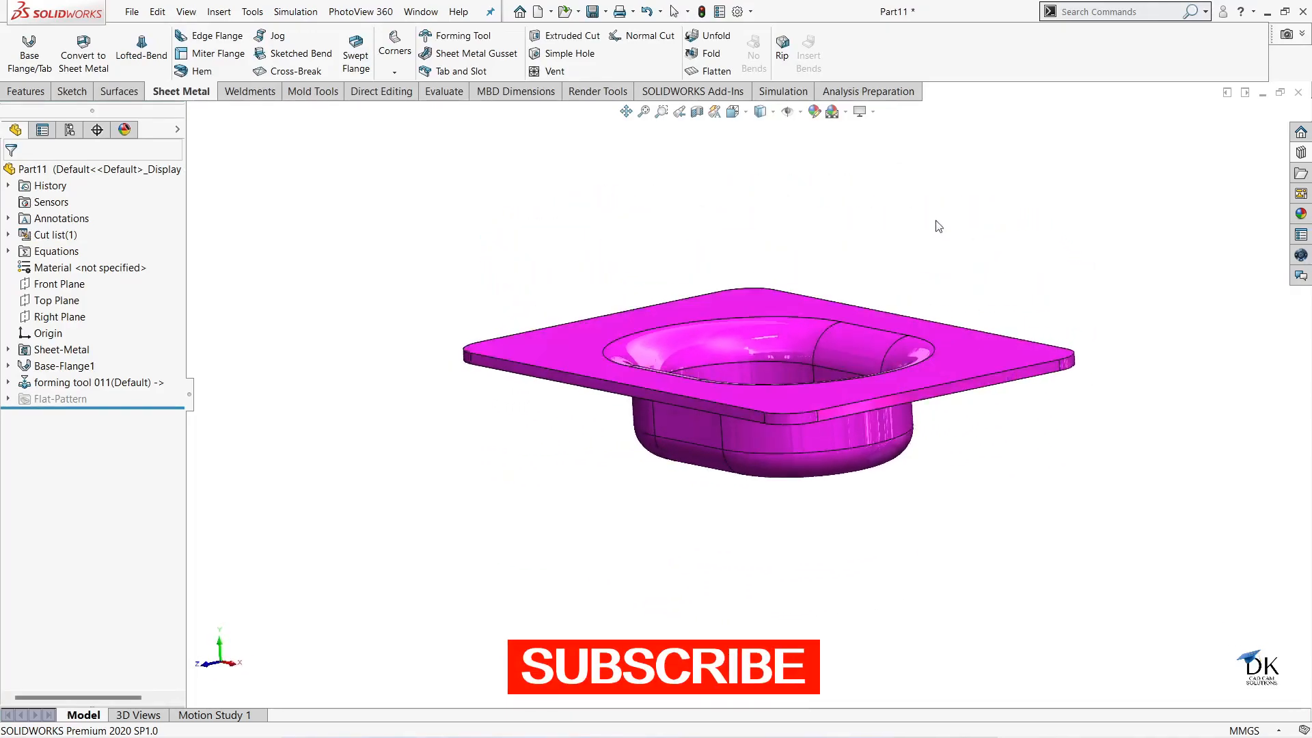
click(21, 93)
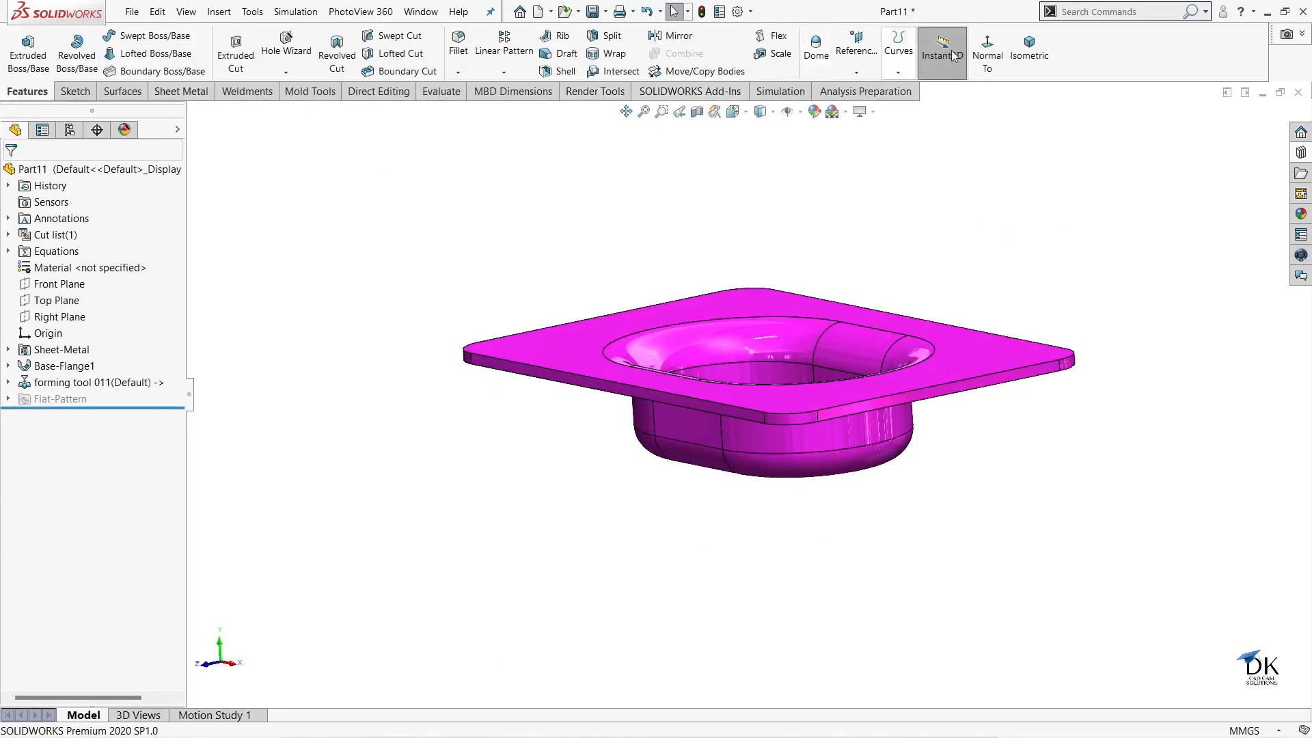
click(1030, 49)
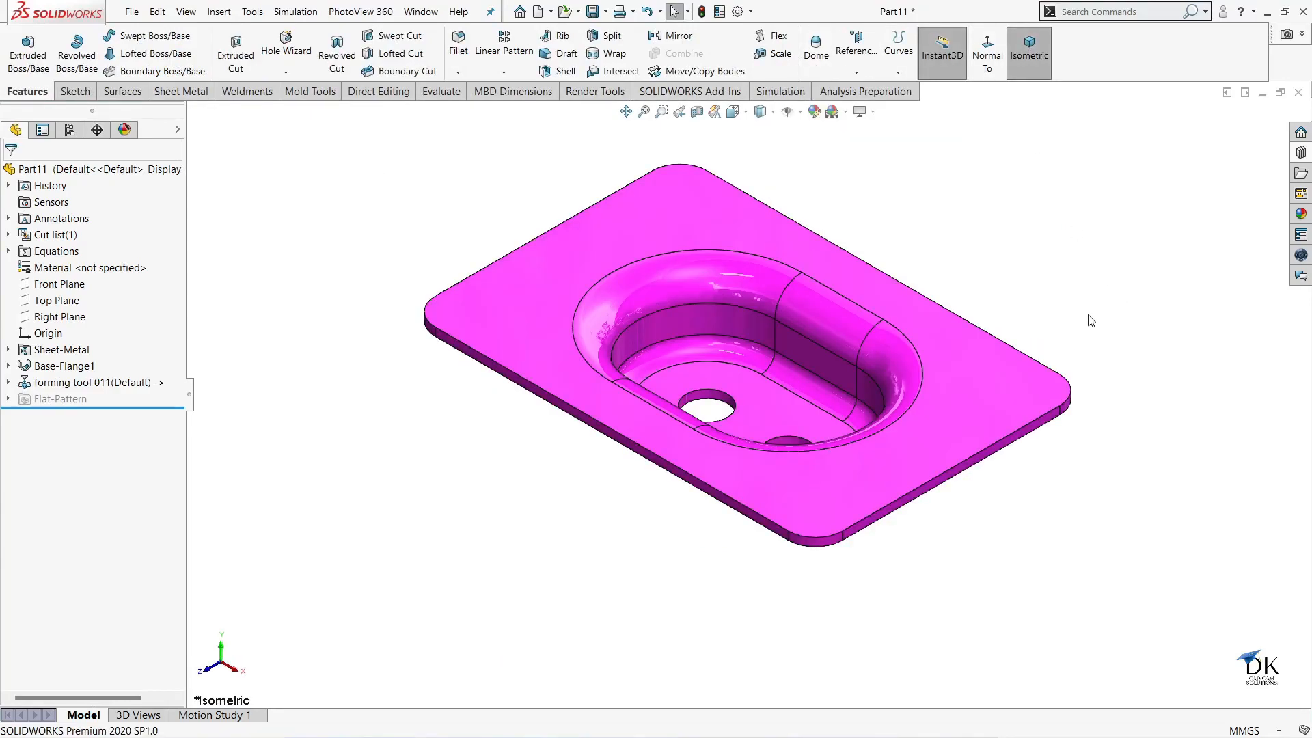